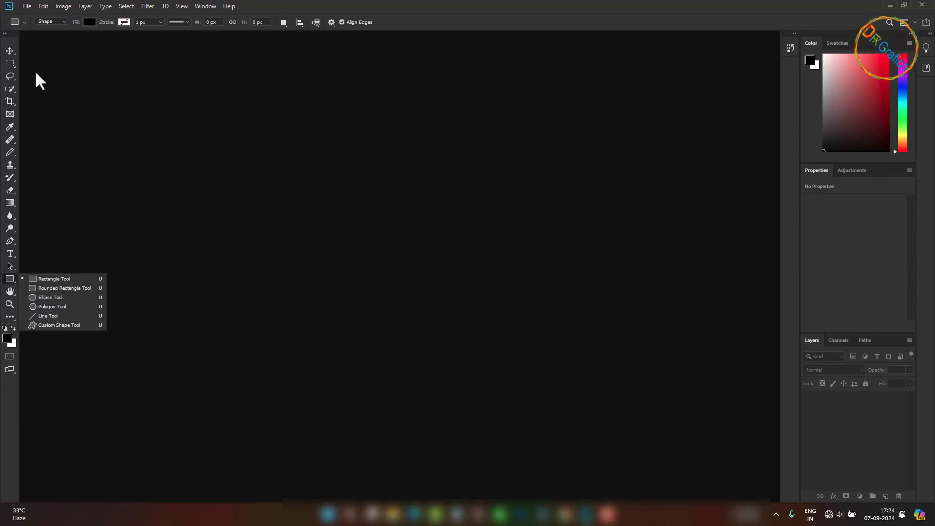
- Create a new blank document from the A4 print preset, 210 x 297 mm at 300 ppi
left_click(10, 51)
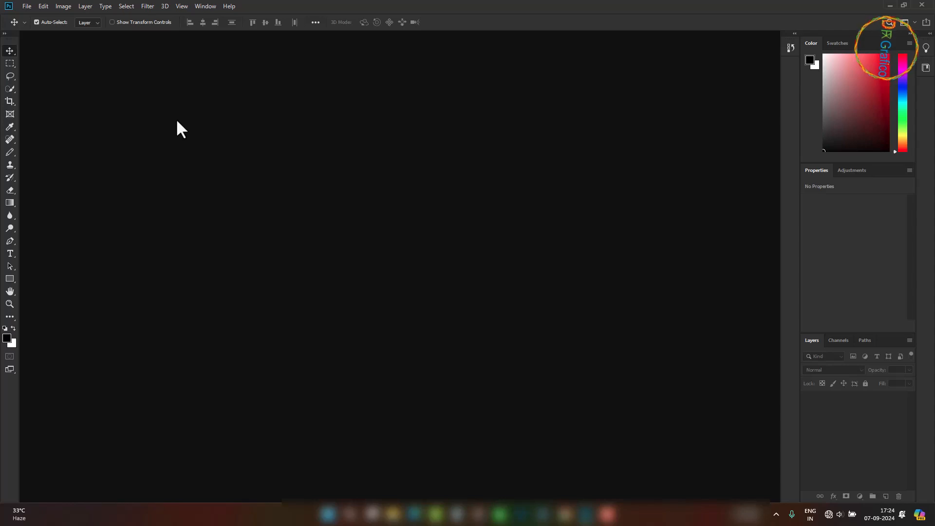
key("ctrl")
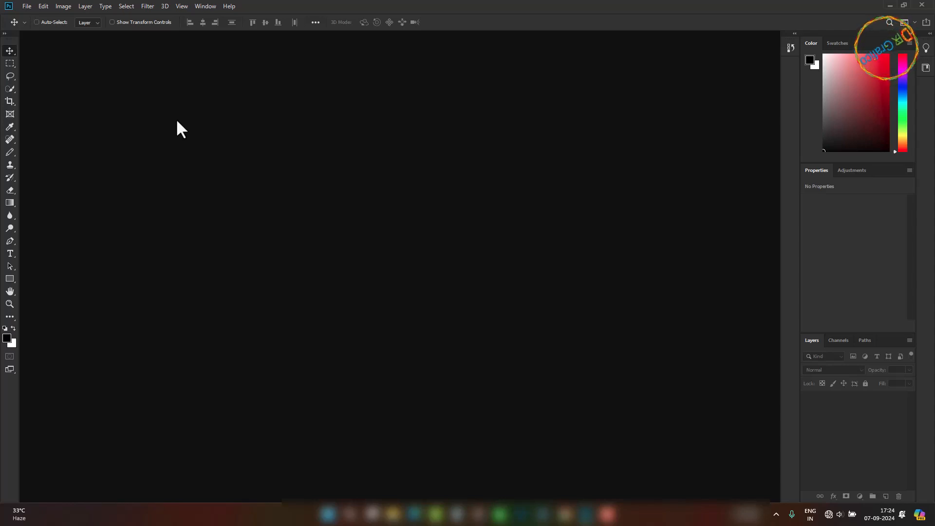
key("ctrl+n")
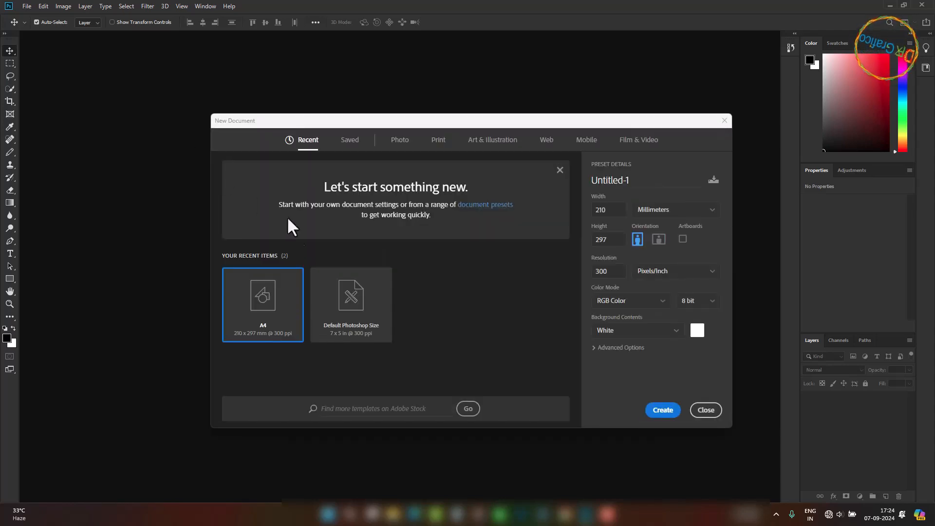
left_click(438, 146)
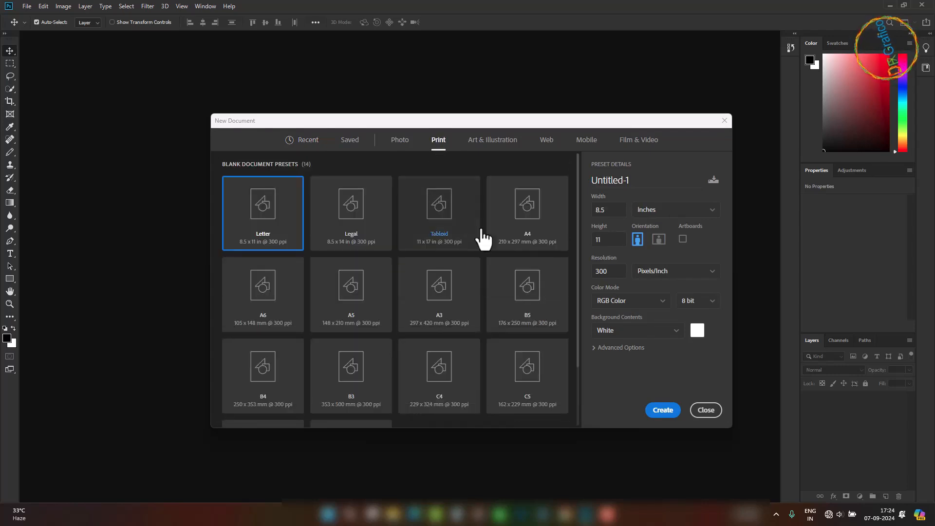
double_click(527, 246)
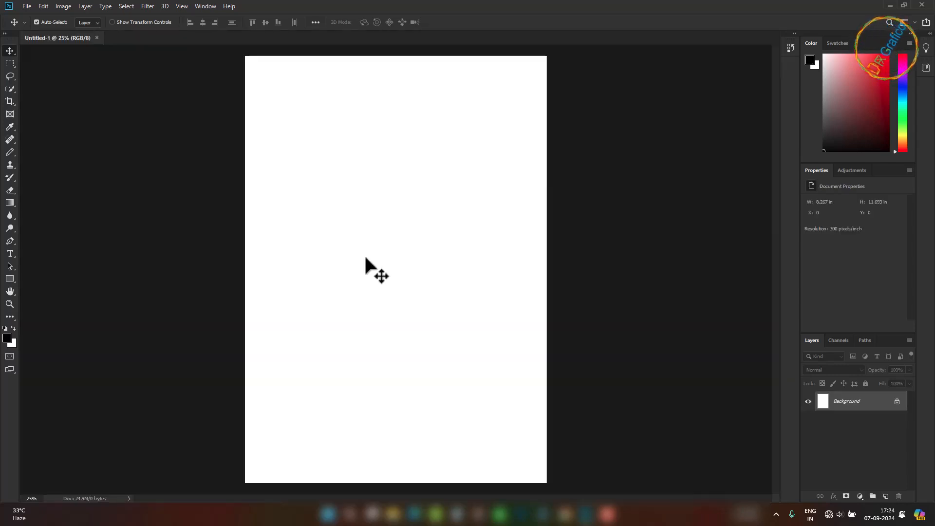
- Draw a rectangle shape about 1112 x 852 px in the upper-left part of the page
left_click(10, 278)
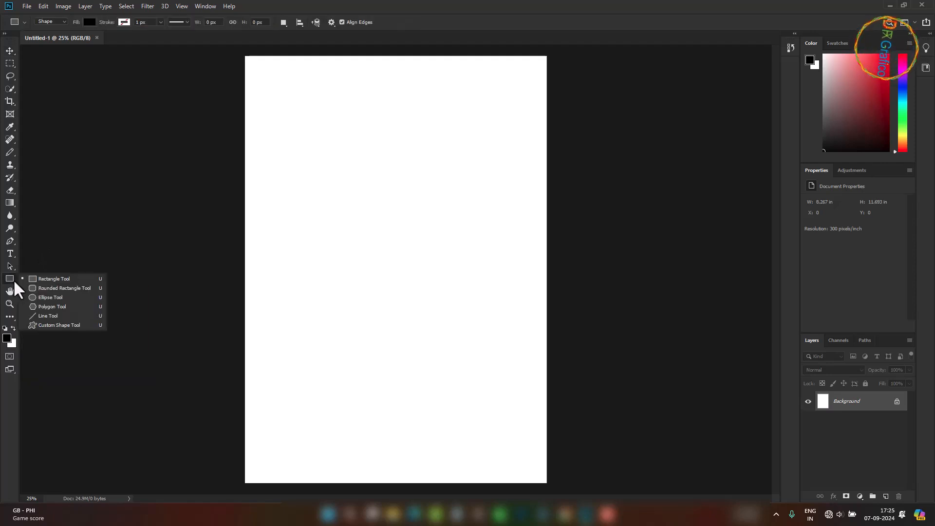
left_click(73, 278)
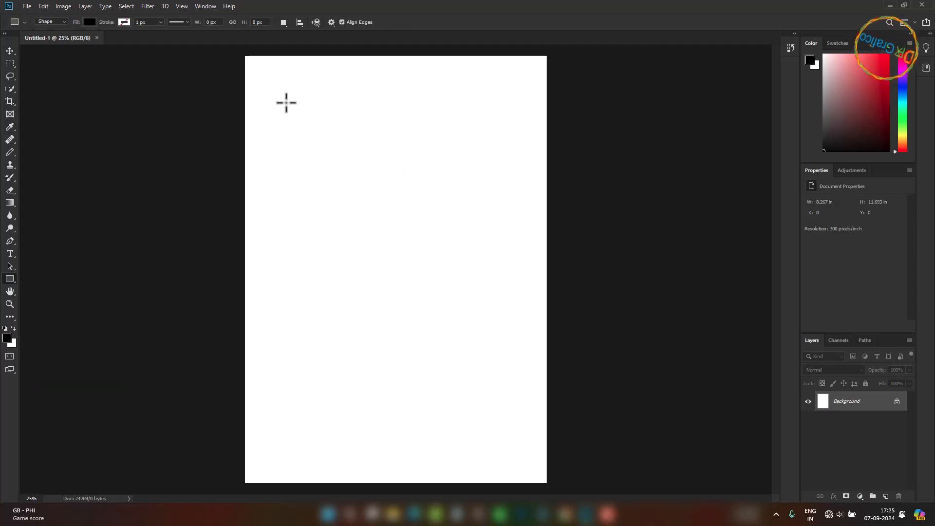
left_click_drag(286, 112, 421, 216)
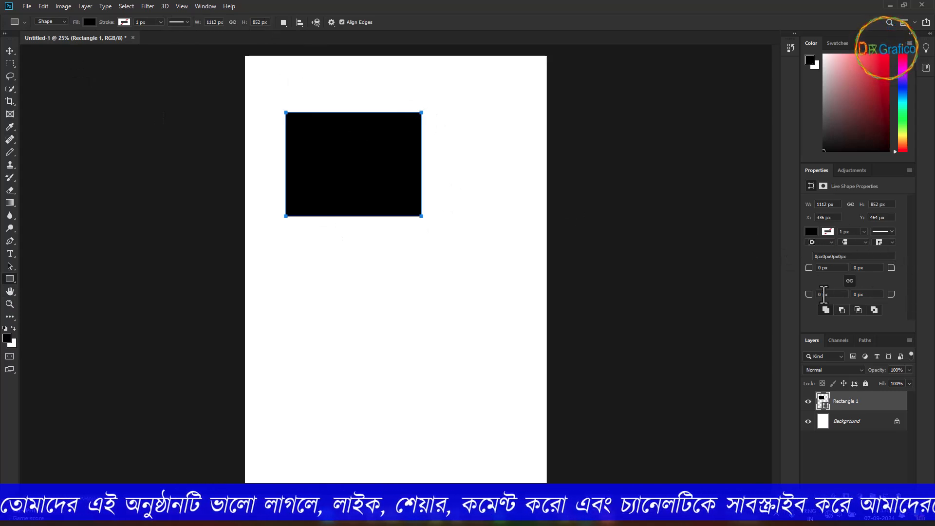
- Try a bright green solid fill on the rectangle, switching it to no fill and back to the solid colour
left_click(88, 23)
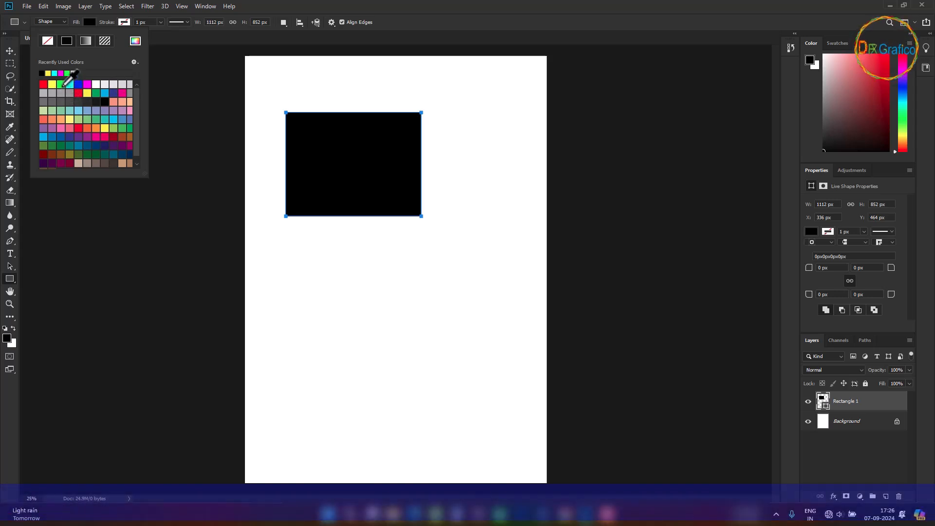
left_click(61, 85)
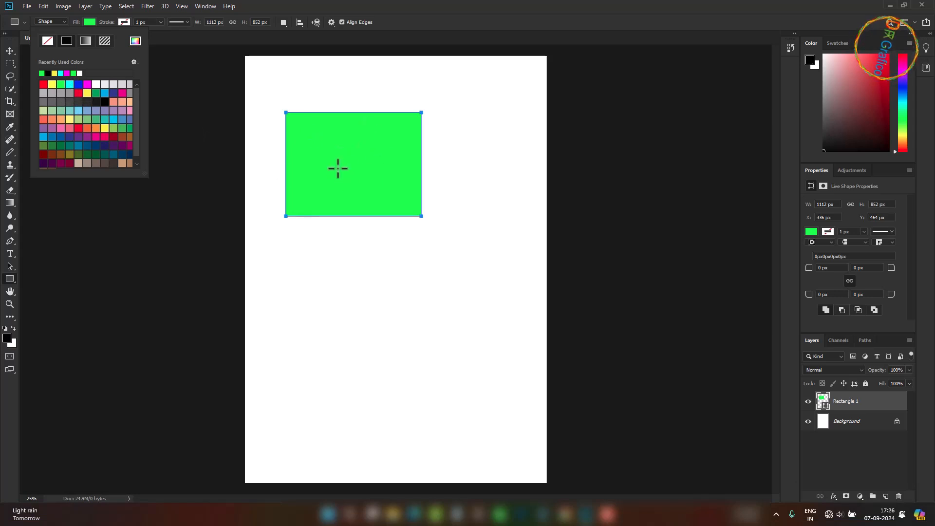
left_click(46, 40)
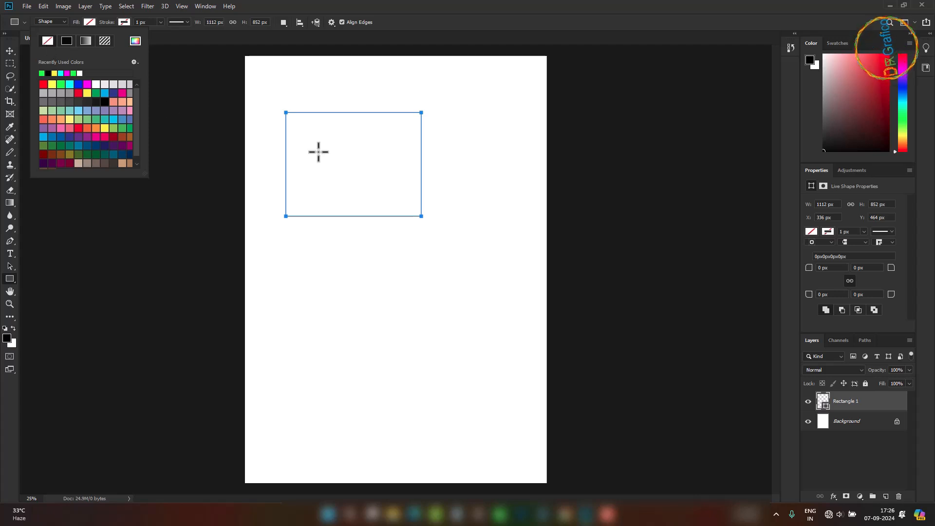
left_click(66, 41)
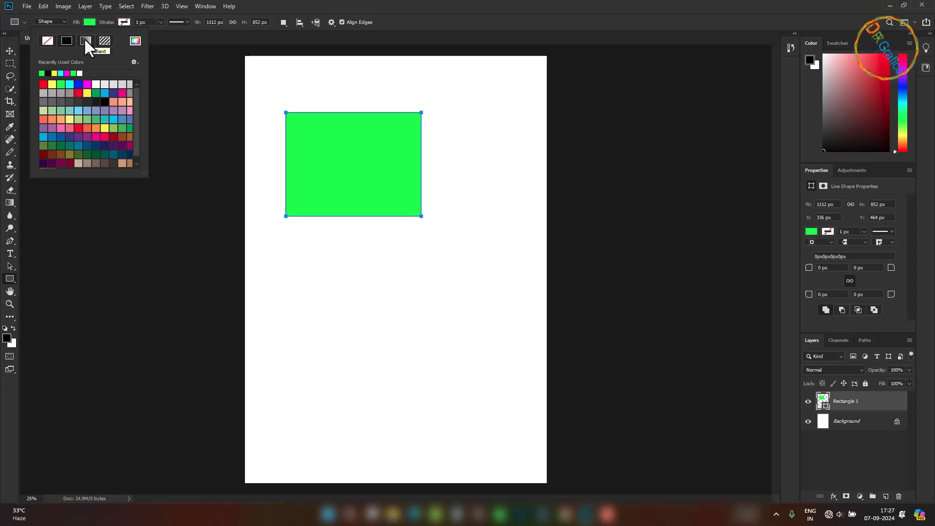
- Try a gradient fill on the rectangle using the Orange, Yellow, Orange preset
left_click(86, 40)
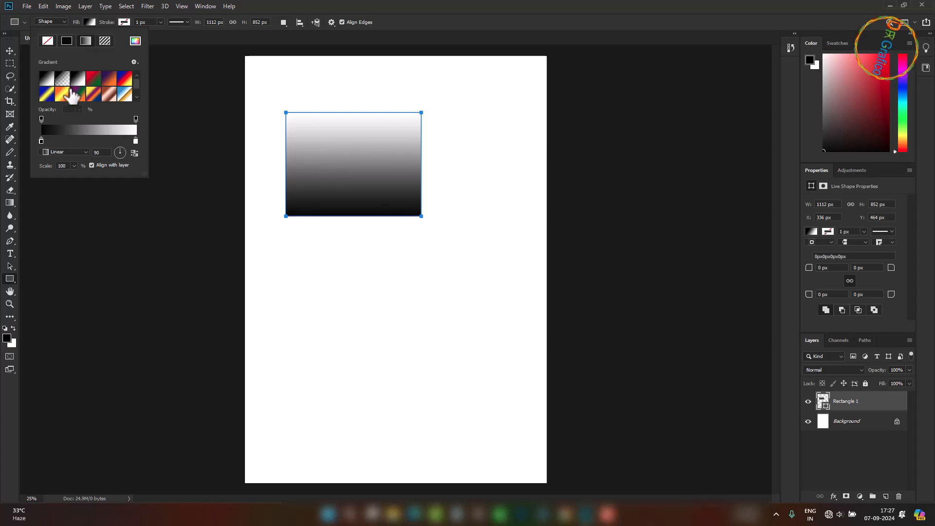
scroll(131, 92, "down", 1)
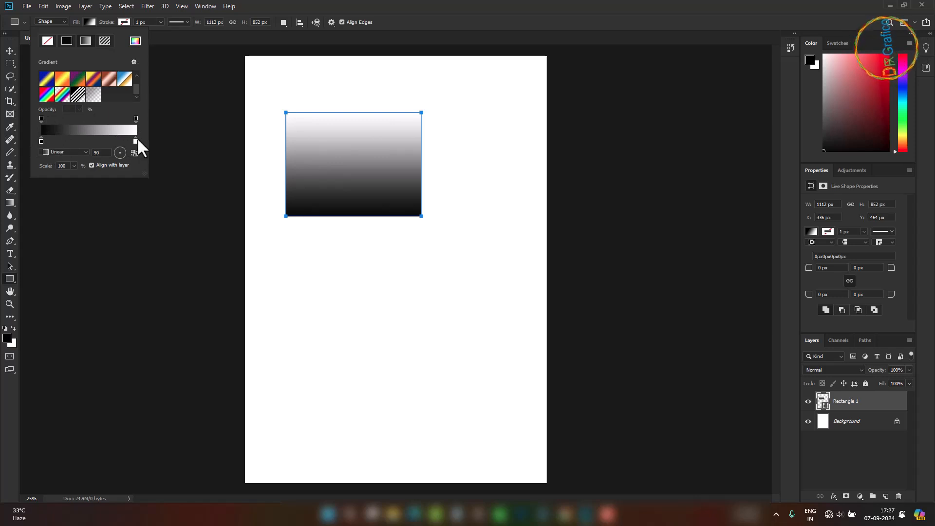
scroll(76, 89, "up", 1)
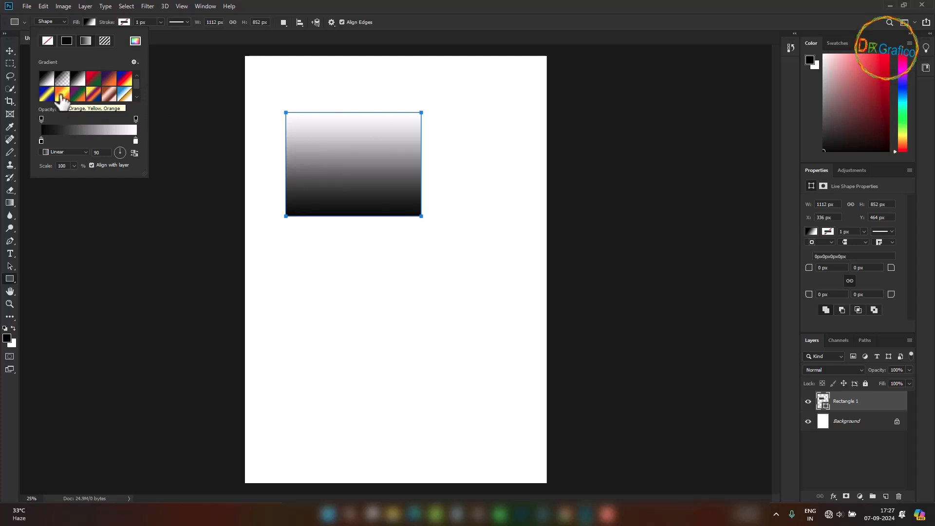
left_click(62, 96)
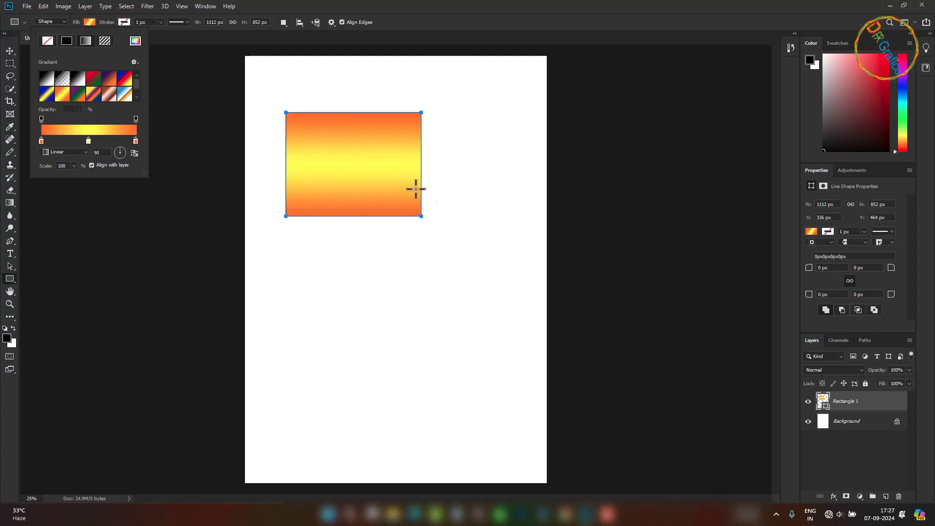
- Try the purple and the yellow pattern presets as the rectangle's fill and look at the pattern options
left_click(104, 40)
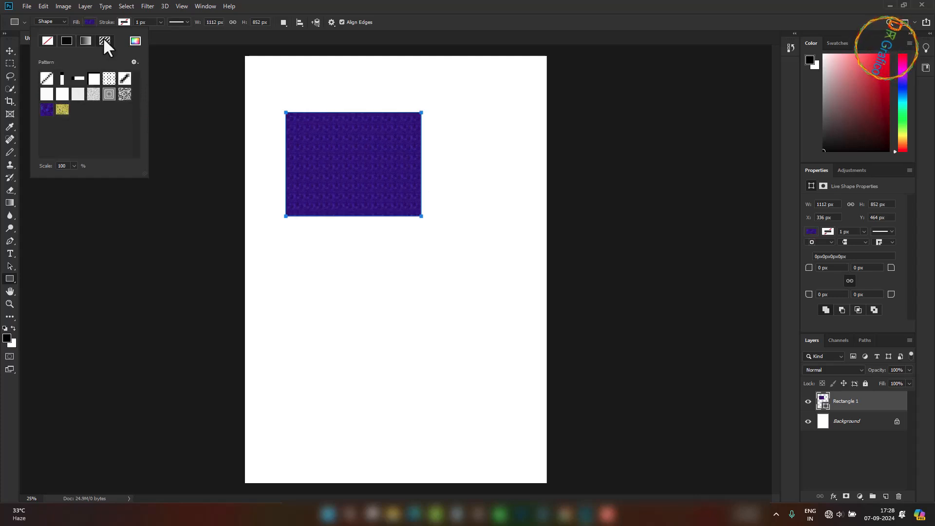
left_click(62, 109)
left_click(47, 110)
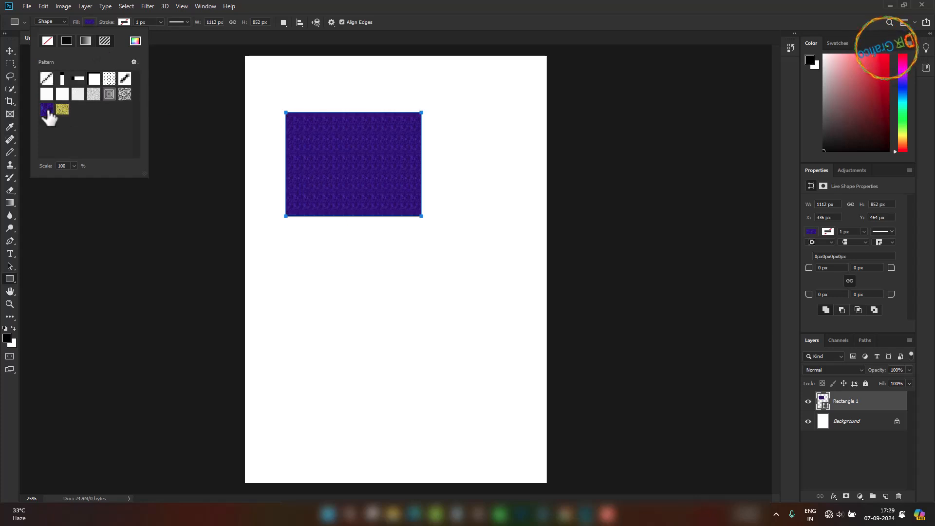
left_click(62, 110)
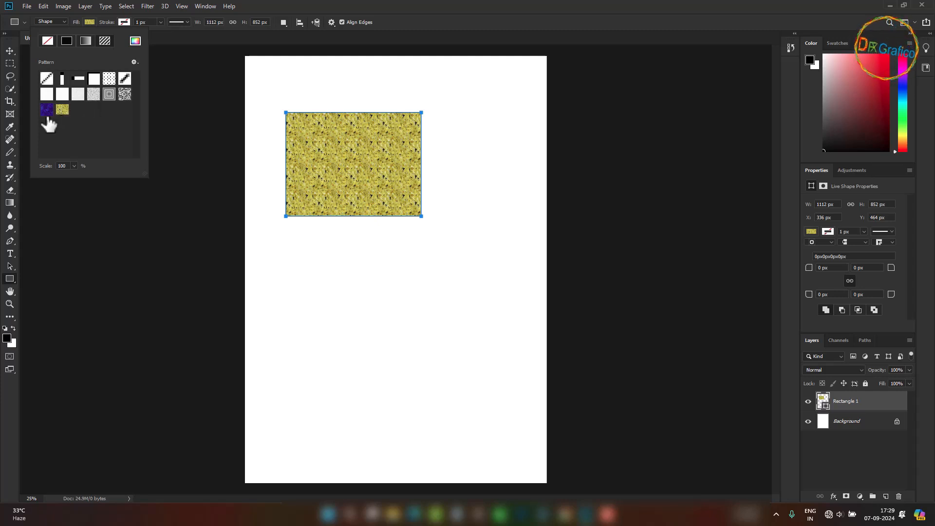
left_click(134, 63)
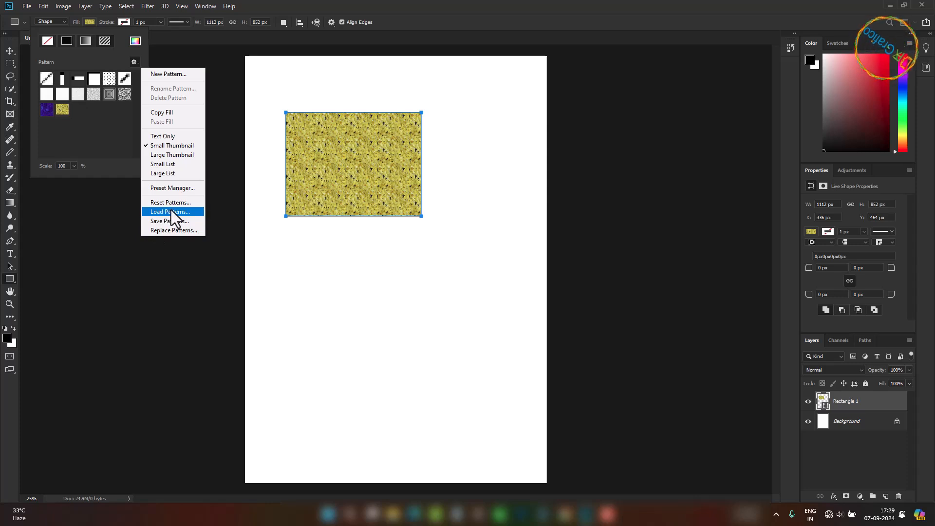
left_click(63, 153)
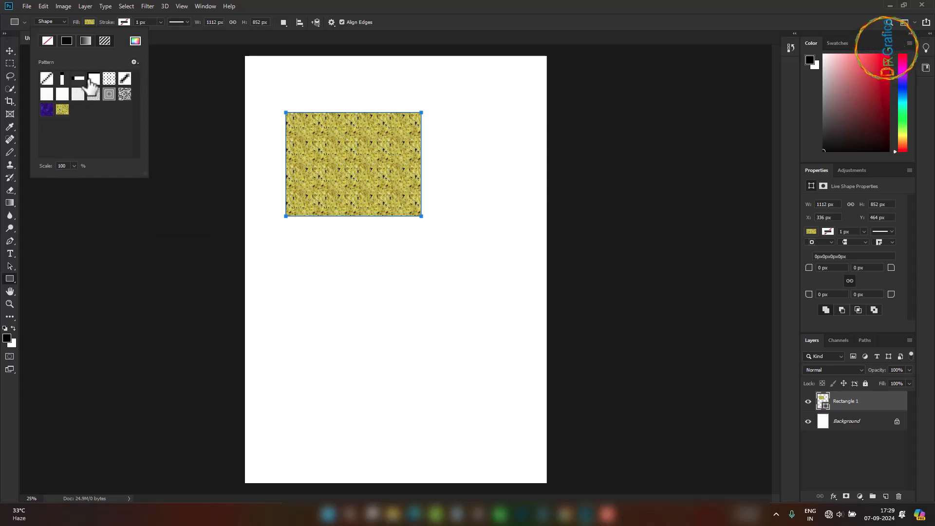
- Switch the rectangle to a solid fill and pick a custom medium green in the Color Picker
left_click(67, 41)
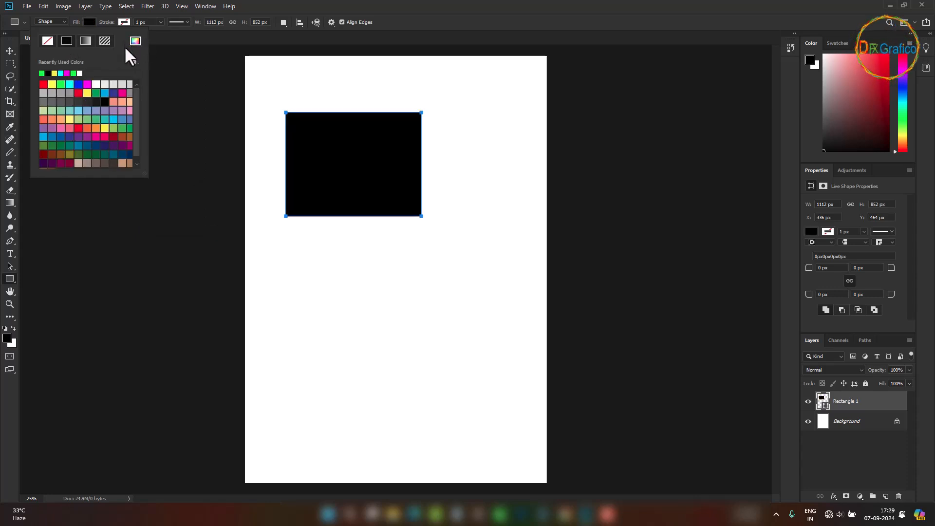
left_click(135, 41)
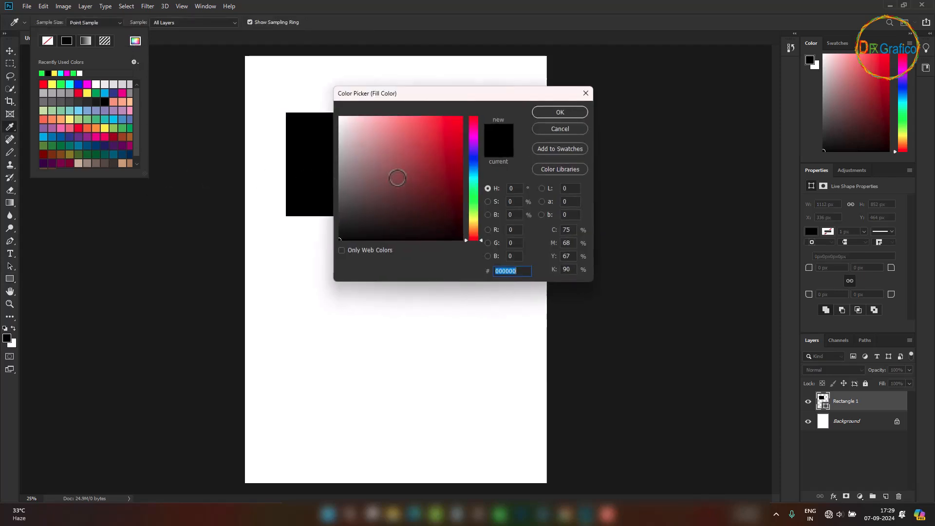
left_click(397, 177)
left_click(460, 184)
left_click(442, 139)
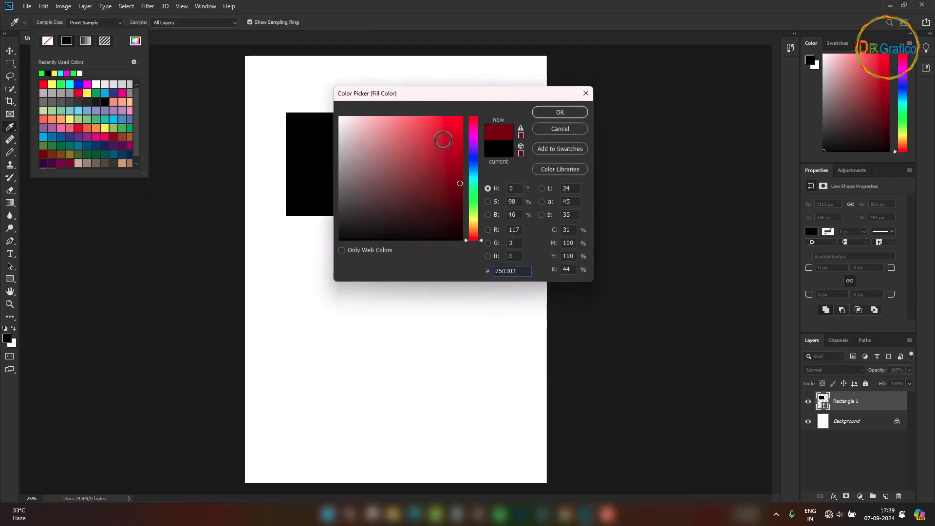
left_click(472, 216)
left_click_drag(447, 171, 457, 121)
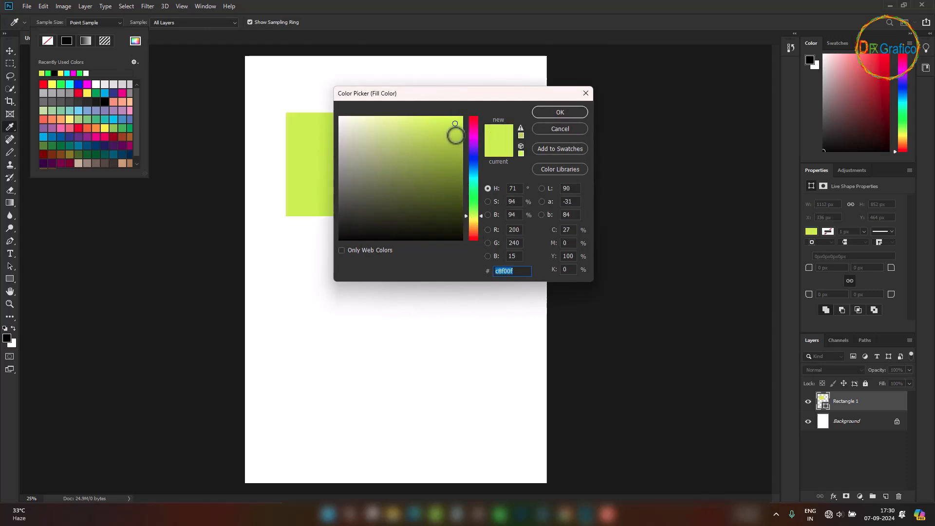
left_click(572, 111)
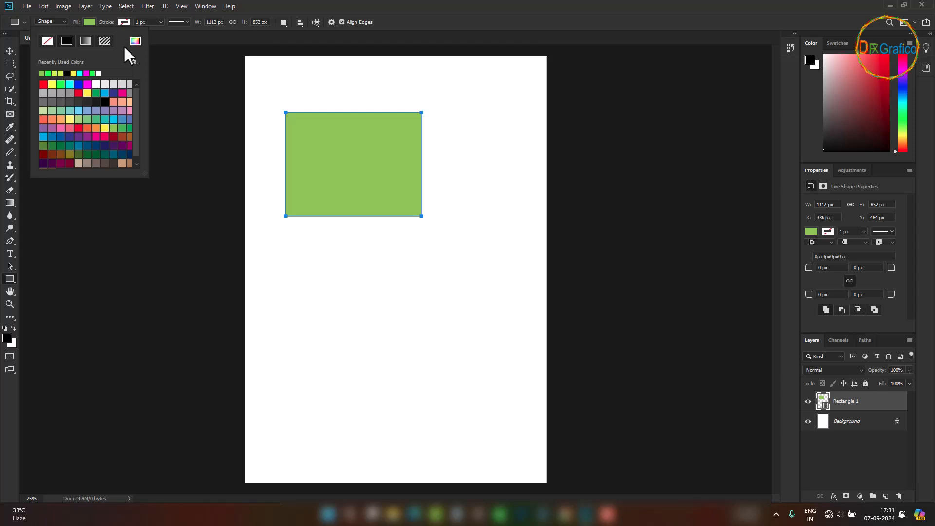
- Give the rectangle a 34.70 px wide stroke and colour it yellow
left_click(125, 21)
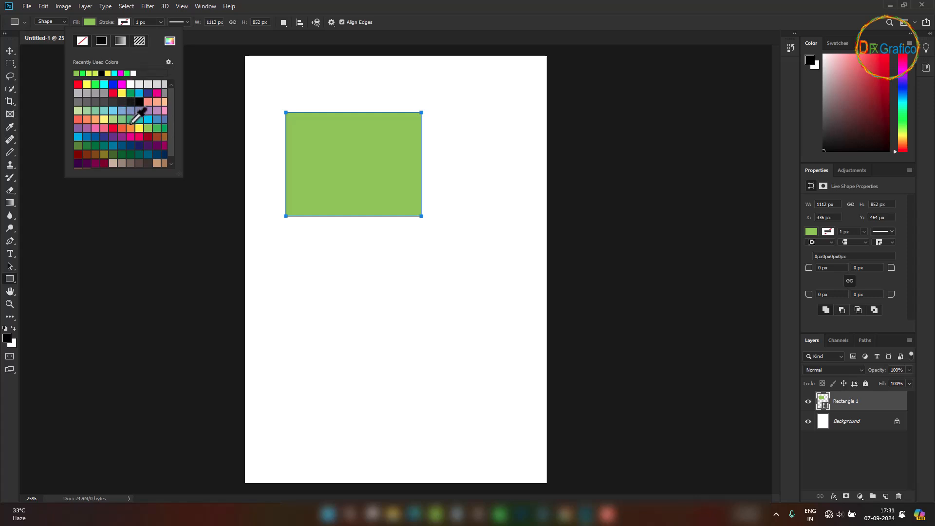
left_click(160, 22)
left_click_drag(159, 33, 166, 33)
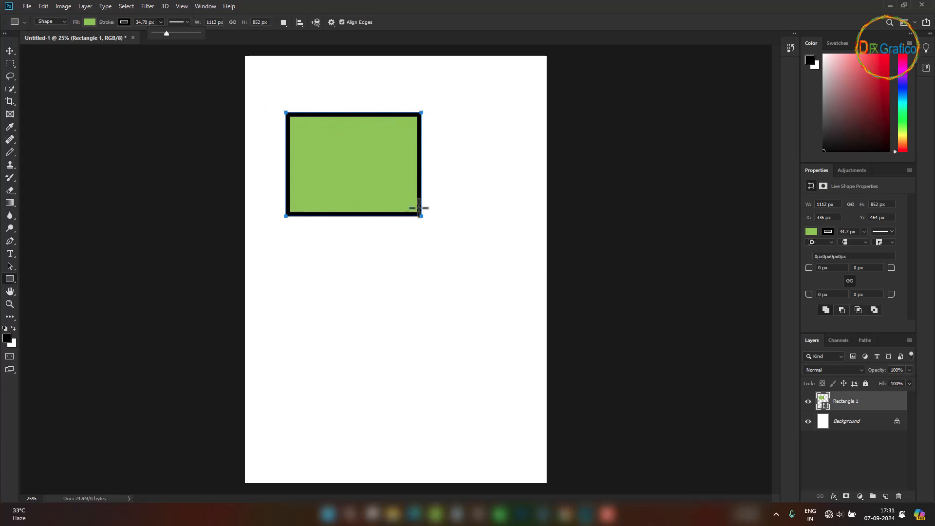
left_click(124, 22)
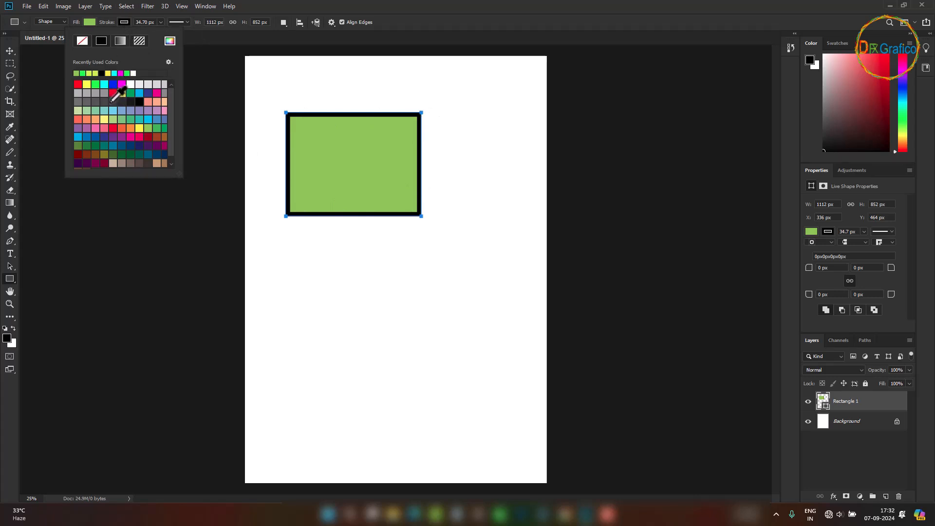
left_click(87, 84)
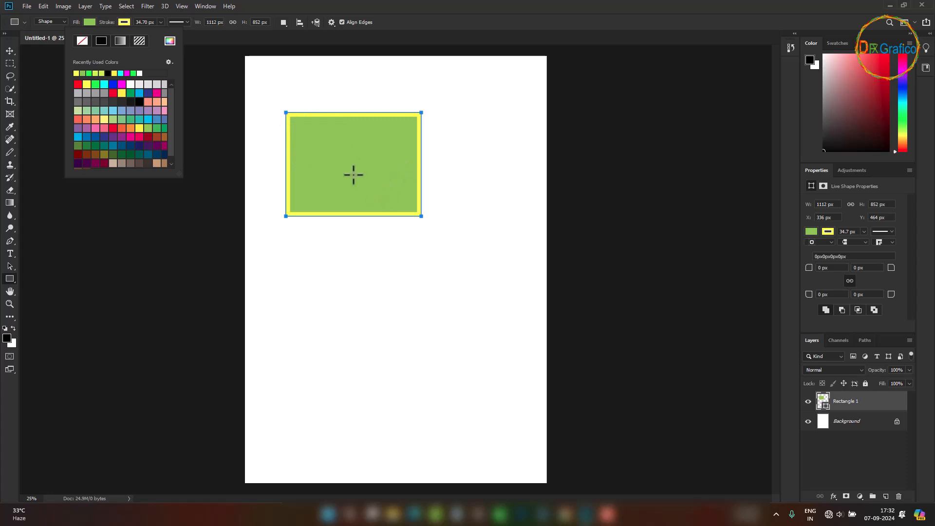
- Examine the yellow stroke at the rectangle's lower-right corner up close
key("v")
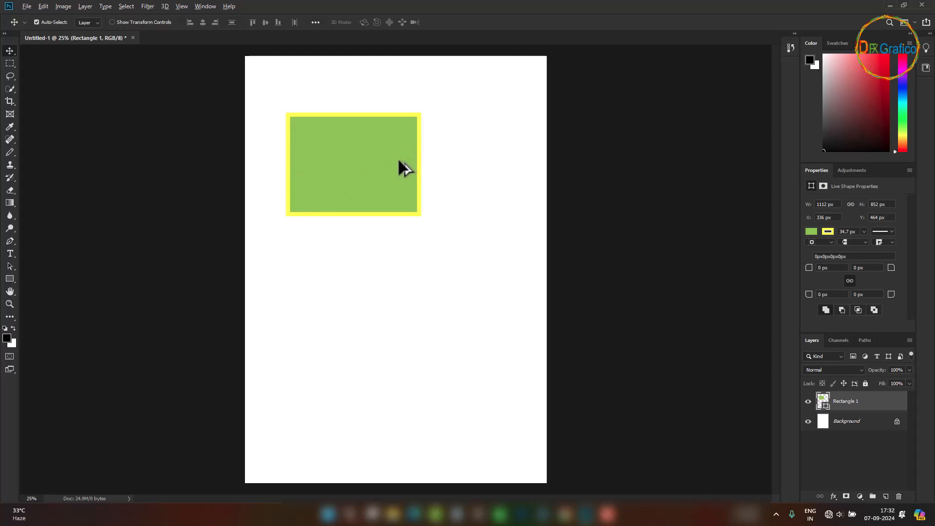
scroll(399, 161, "up", 5)
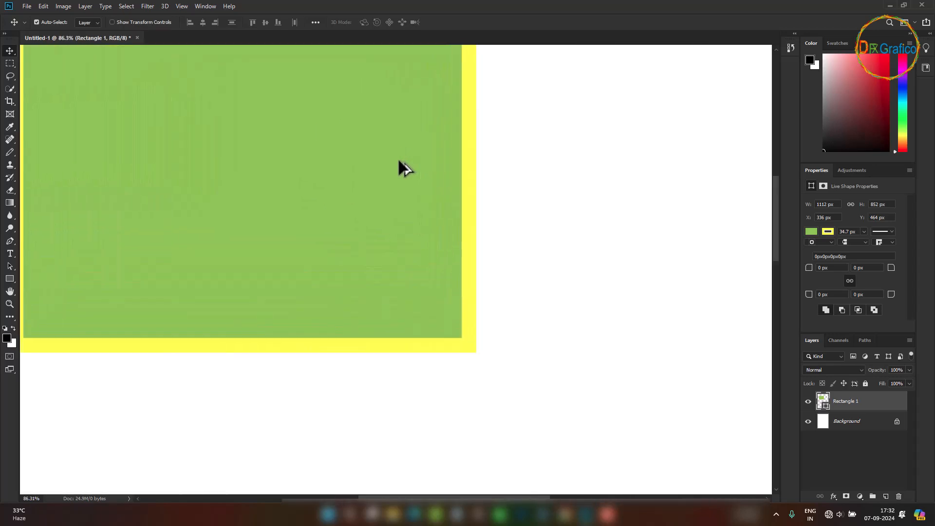
scroll(435, 246, "up", 1)
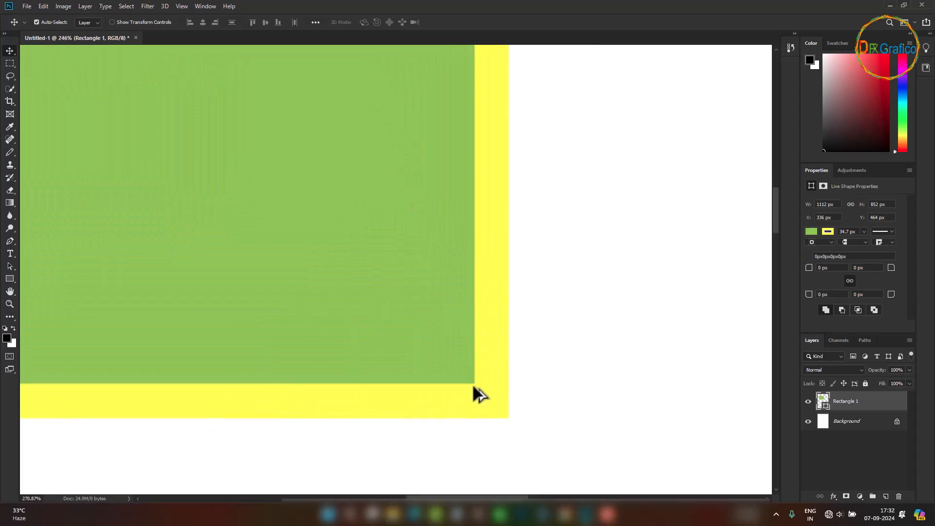
scroll(470, 376, "up", 9)
scroll(470, 376, "up", 3)
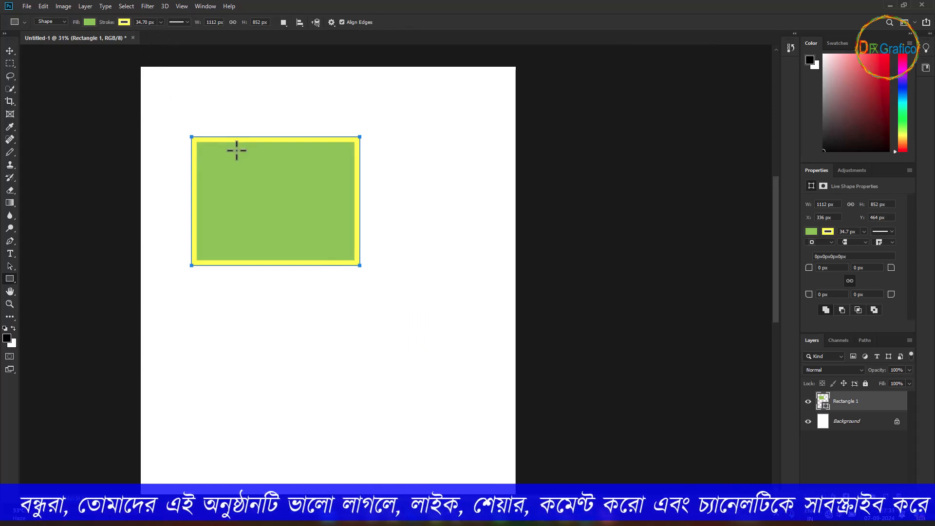
- Set the rectangle's stroke width to 34 px and inspect its lower-right corner up close
left_click(149, 23)
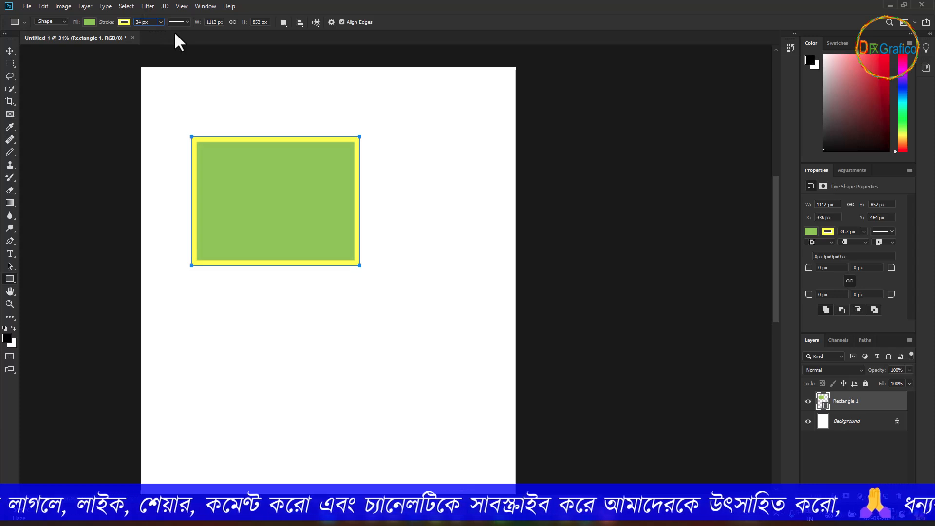
key("Return")
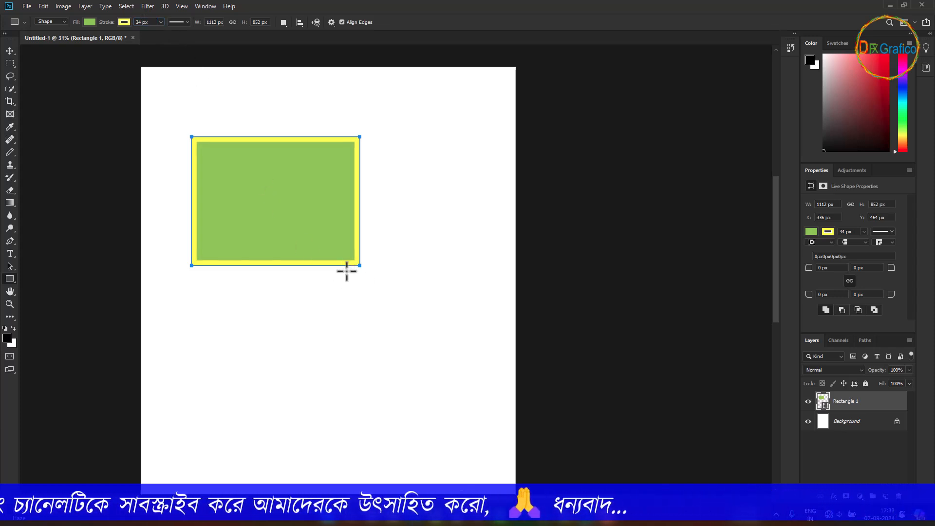
scroll(345, 271, "up", 10)
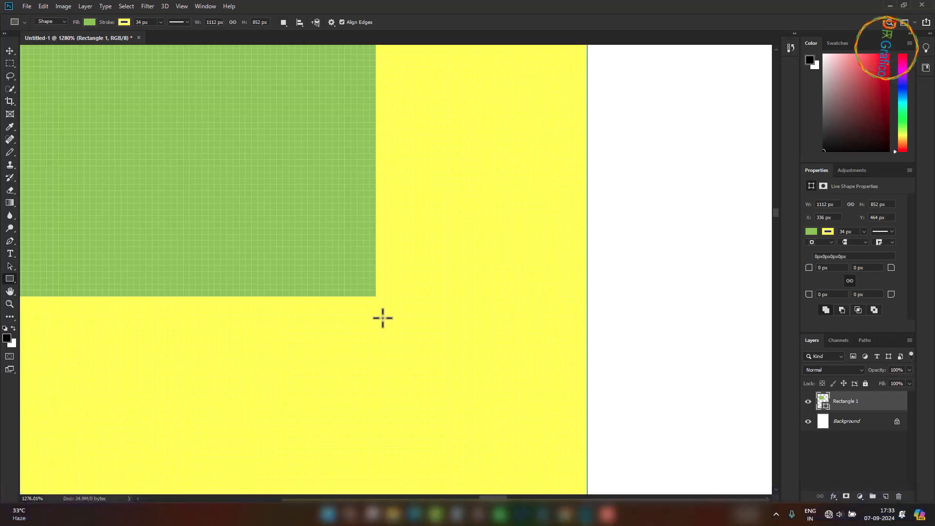
- Move the rectangle horizontally toward the middle of the page, to about X 684 px
key("ctrl+0")
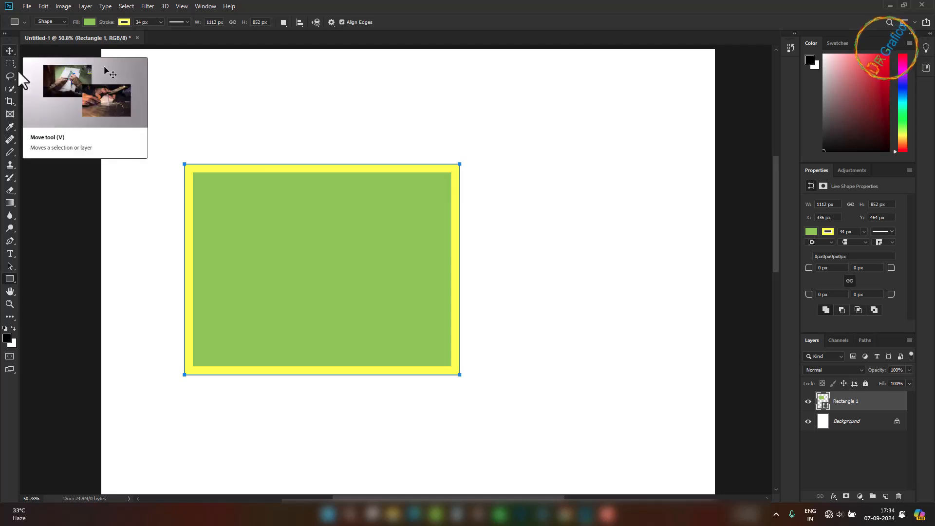
left_click(9, 51)
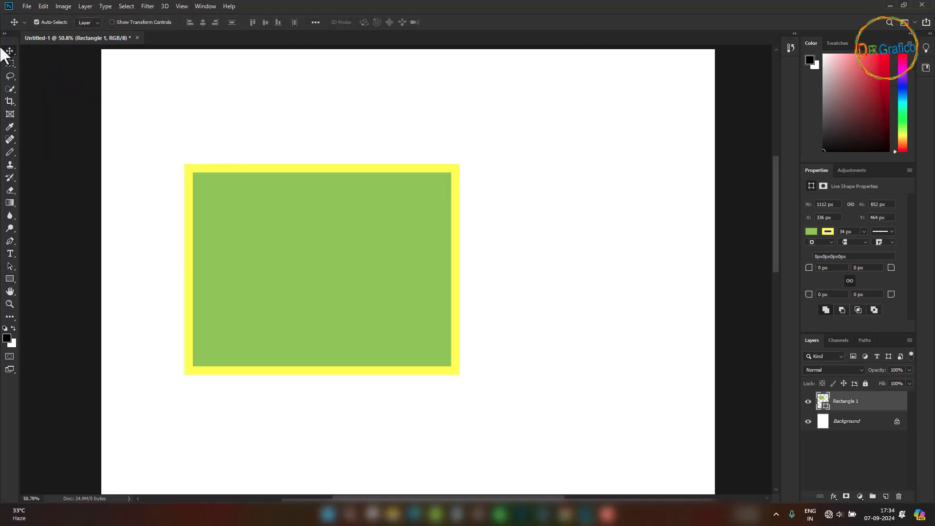
left_click_drag(349, 239, 389, 244)
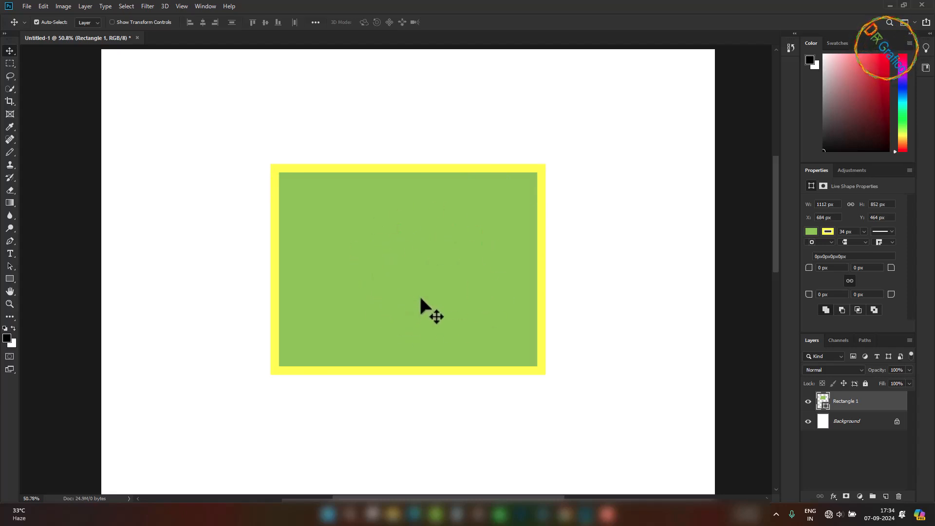
- Remove the rectangle's fill and set its yellow stroke width to 50 px
left_click(9, 280)
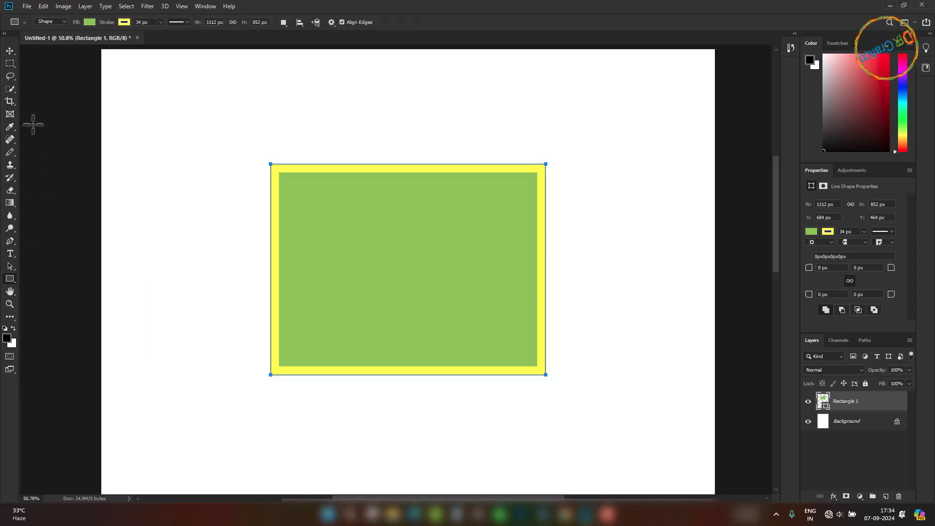
left_click(89, 23)
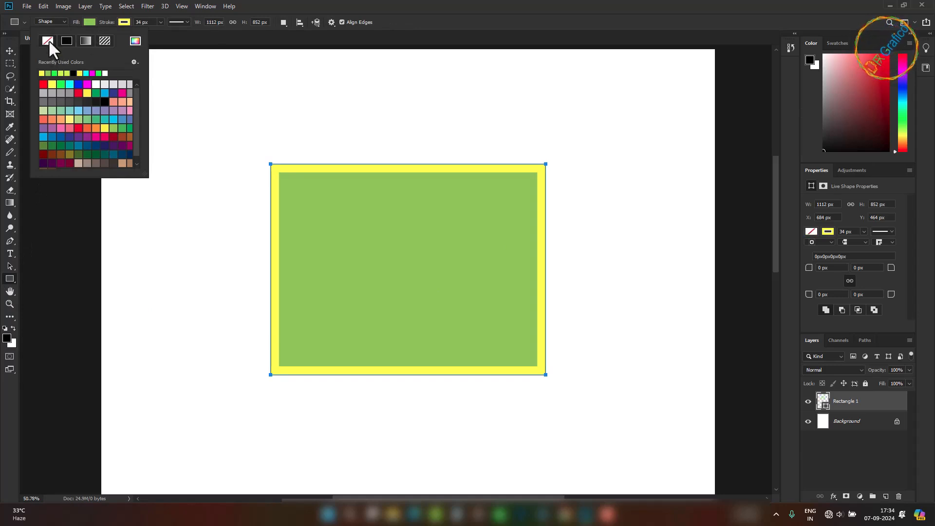
left_click(47, 41)
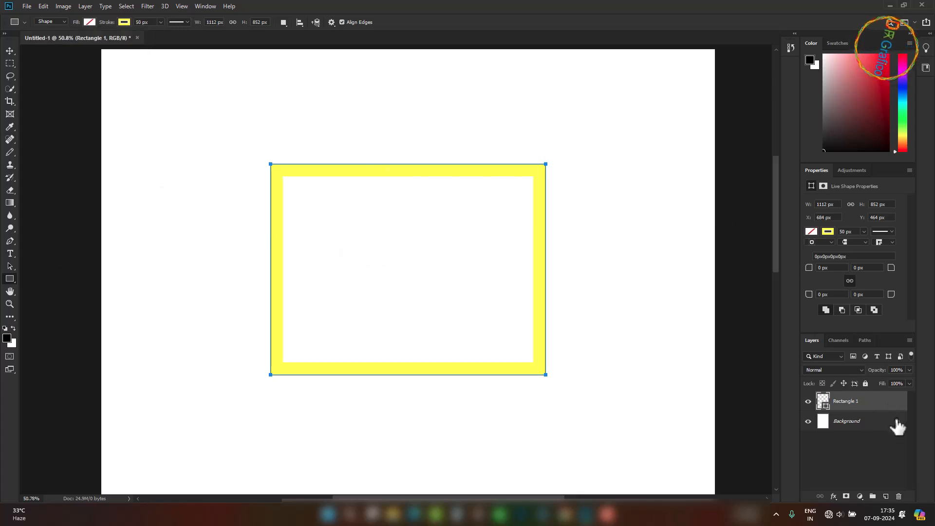
- Unlock the Background layer, set the background colour to near-black 040404 and fill the layer with it
left_click(897, 421)
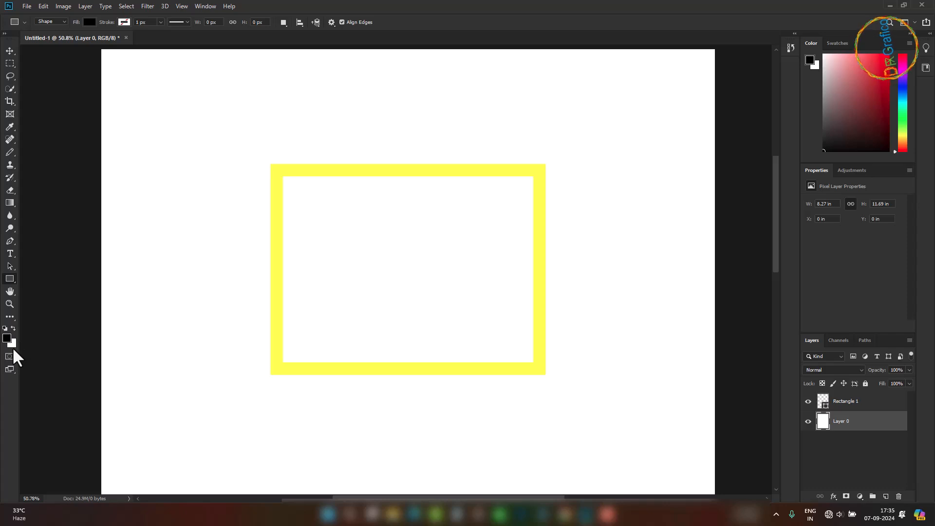
left_click(13, 344)
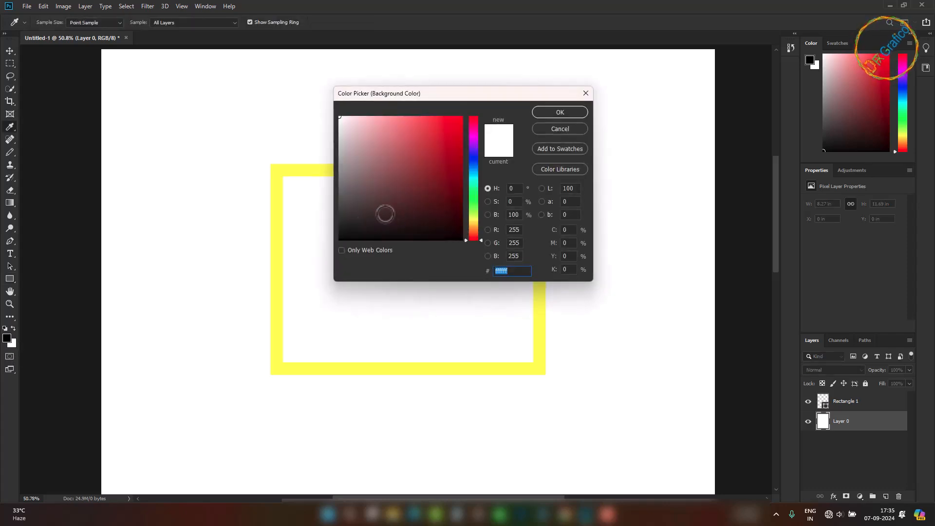
left_click(340, 238)
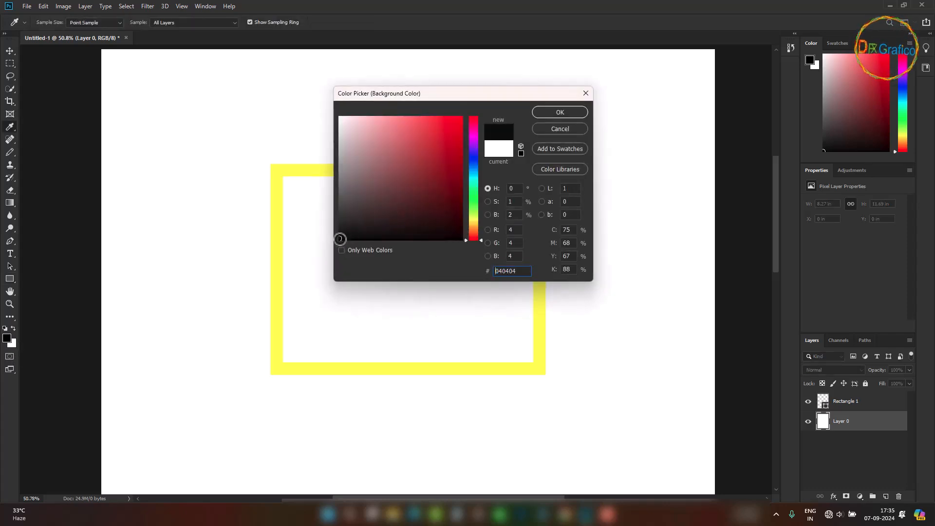
left_click(574, 113)
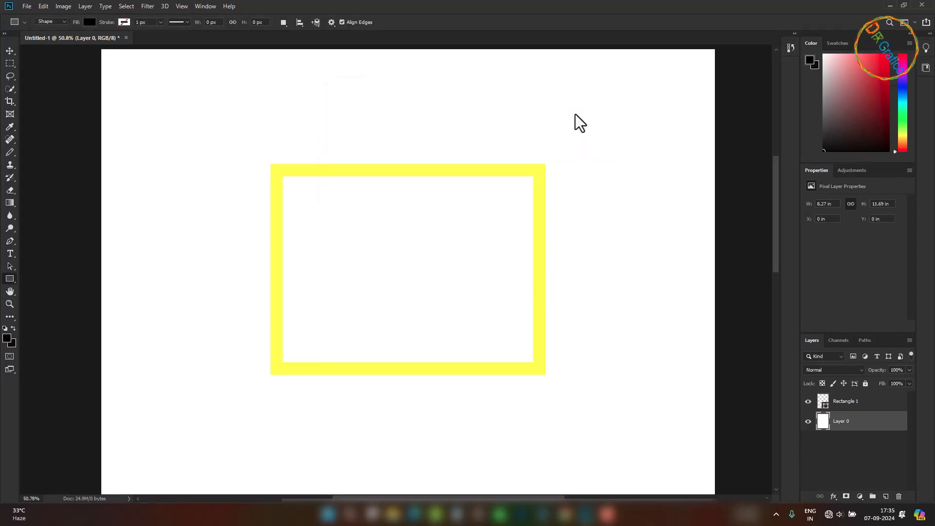
key("ctrl+BackSpace")
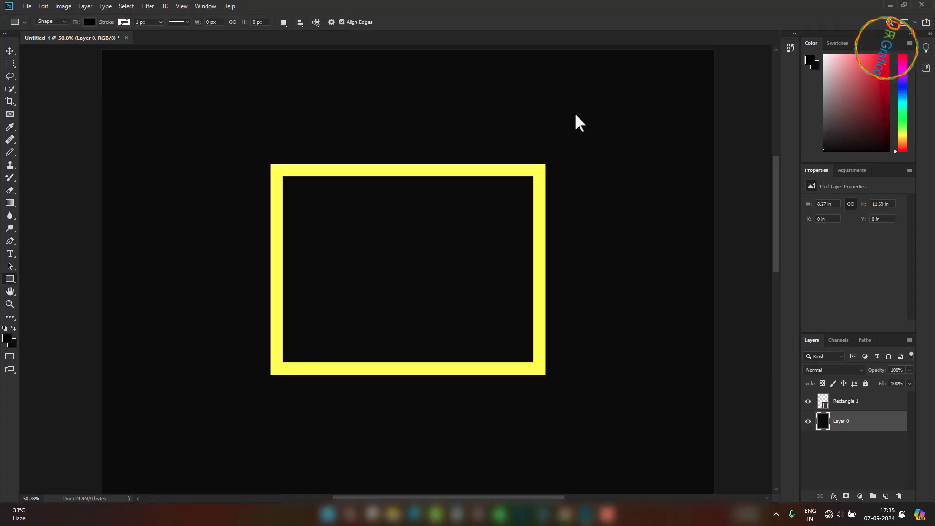
- Select the yellow rectangle outline and give its stroke the orange-yellow-orange gradient preset
scroll(567, 248, "down", 3)
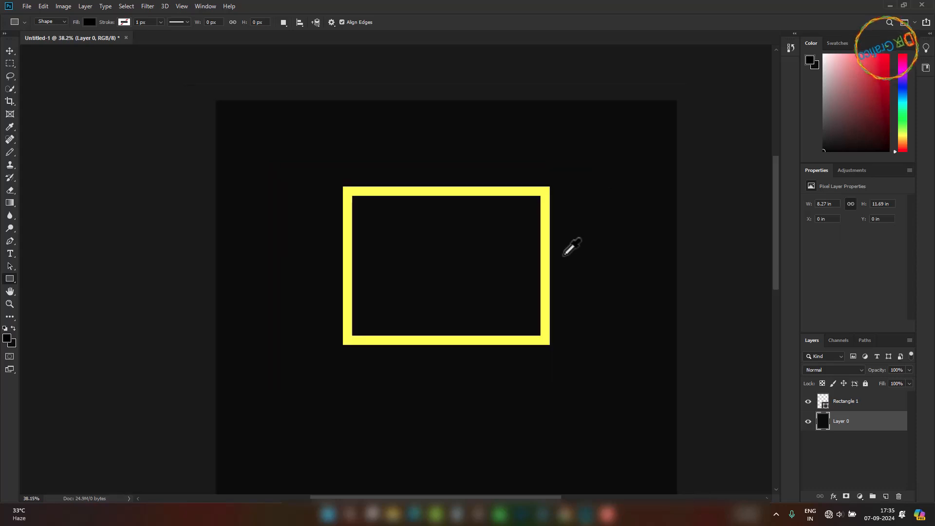
key("space")
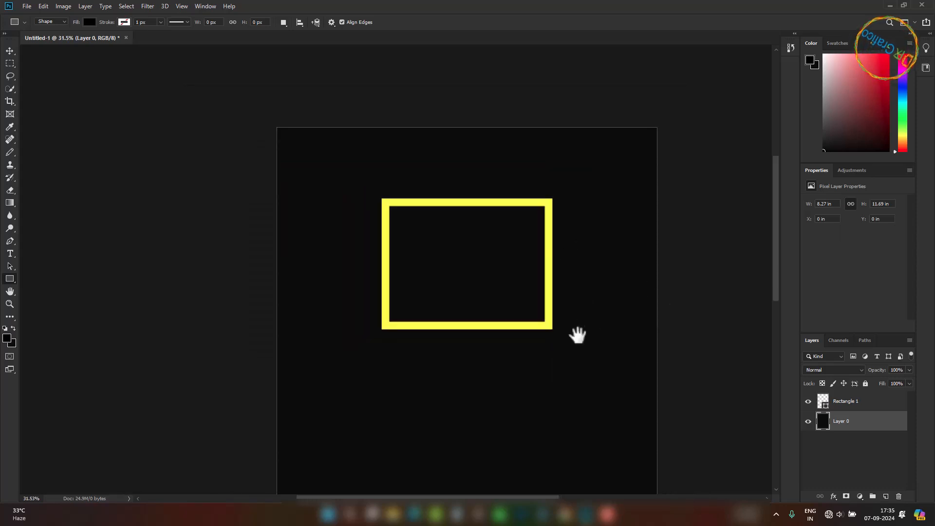
left_click_drag(578, 330, 500, 271)
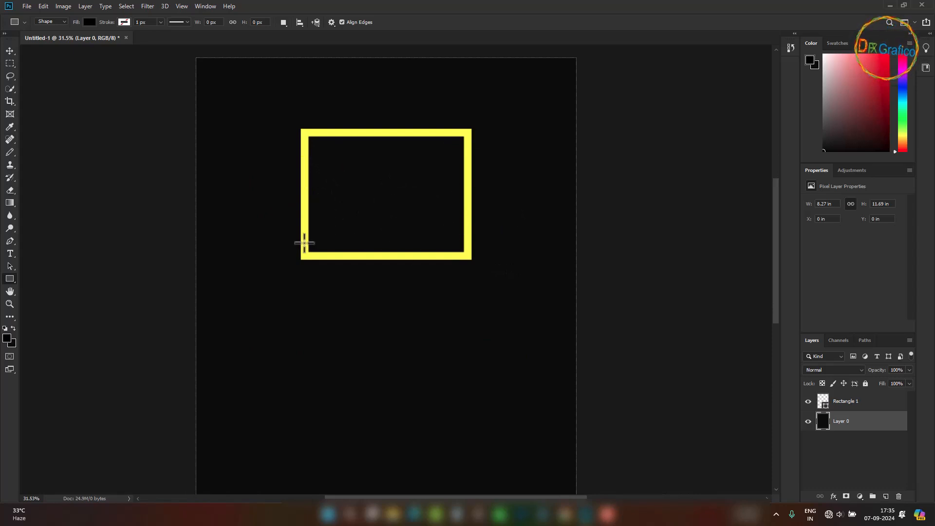
left_click(461, 133)
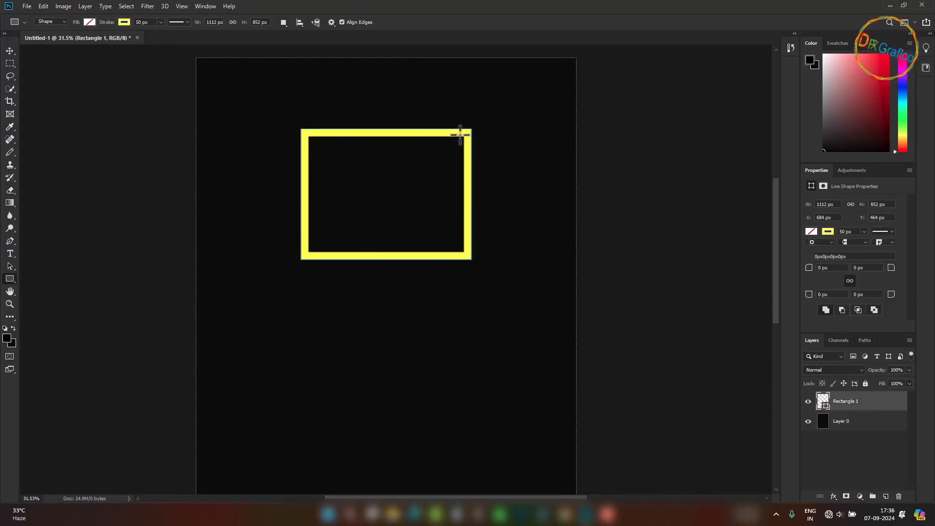
left_click(126, 22)
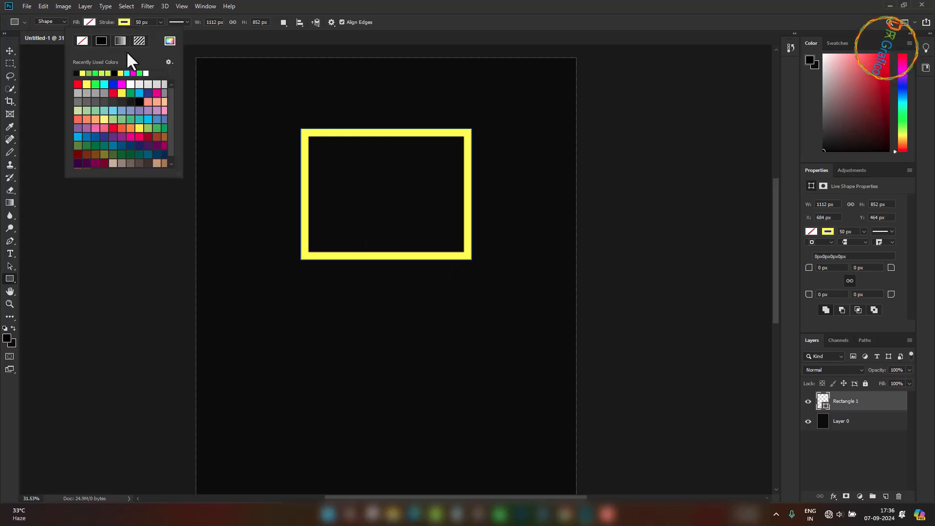
left_click(120, 41)
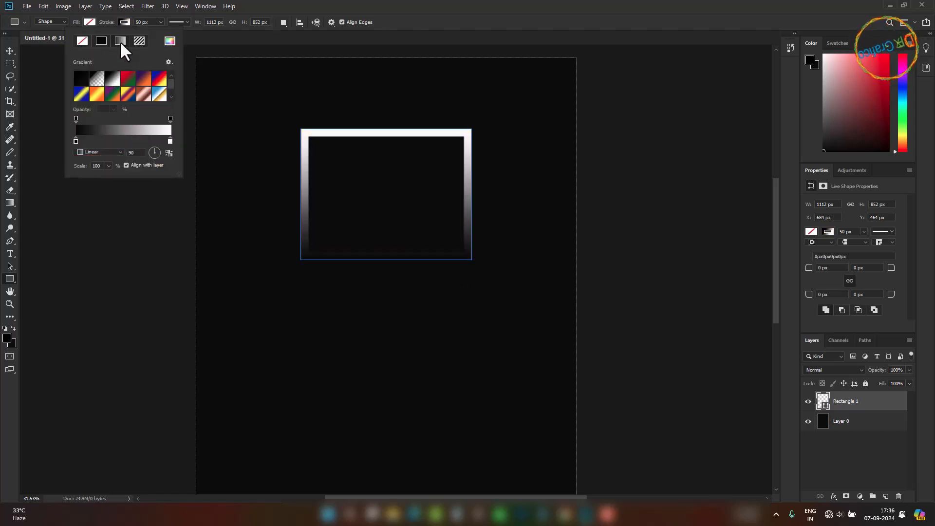
left_click(97, 93)
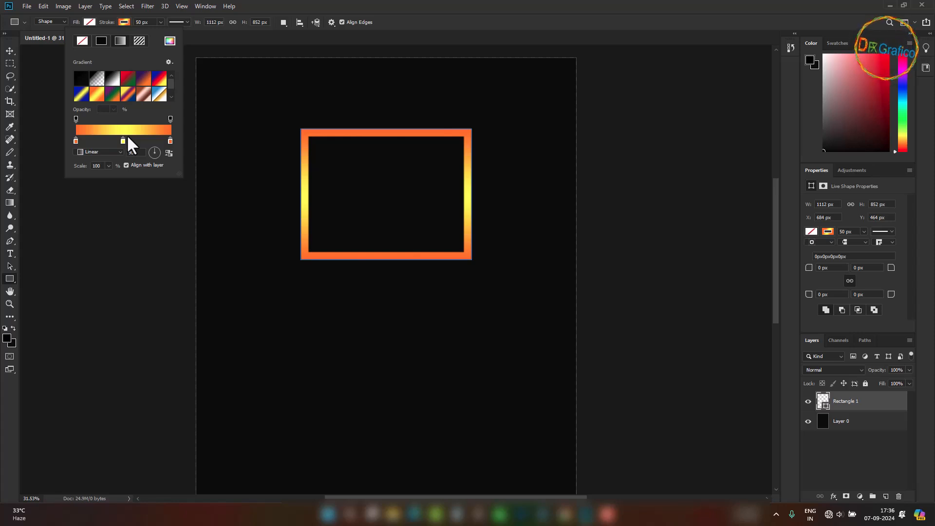
- Recolour the stroke gradient's start stop to green 02ff91 and its end stop to blue
double_click(76, 141)
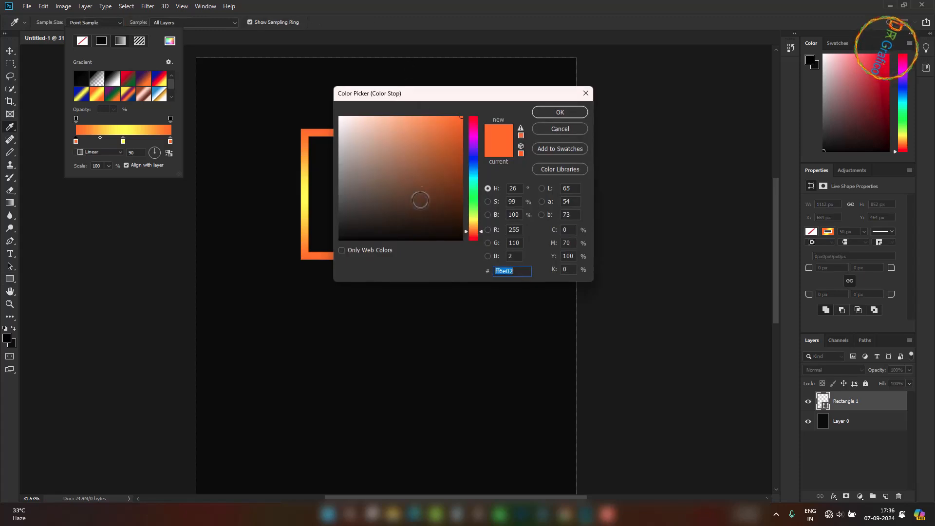
left_click(474, 187)
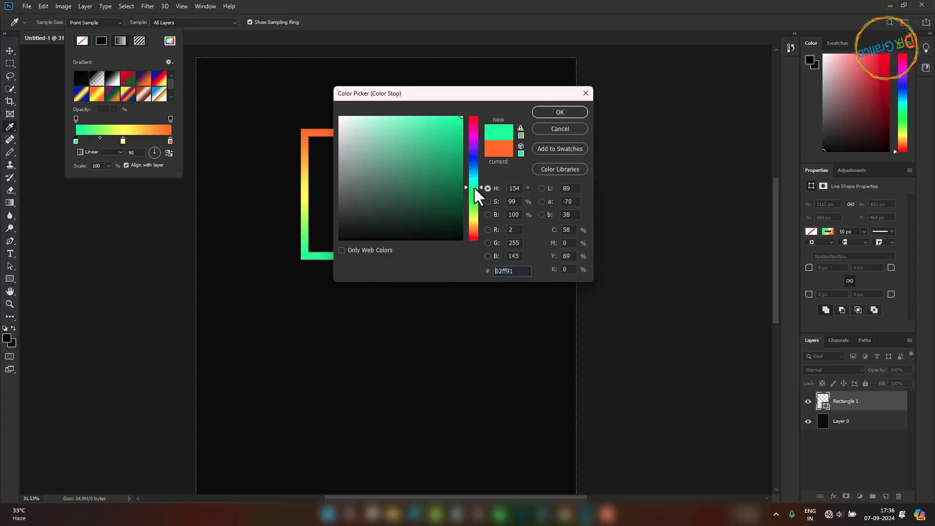
left_click(556, 113)
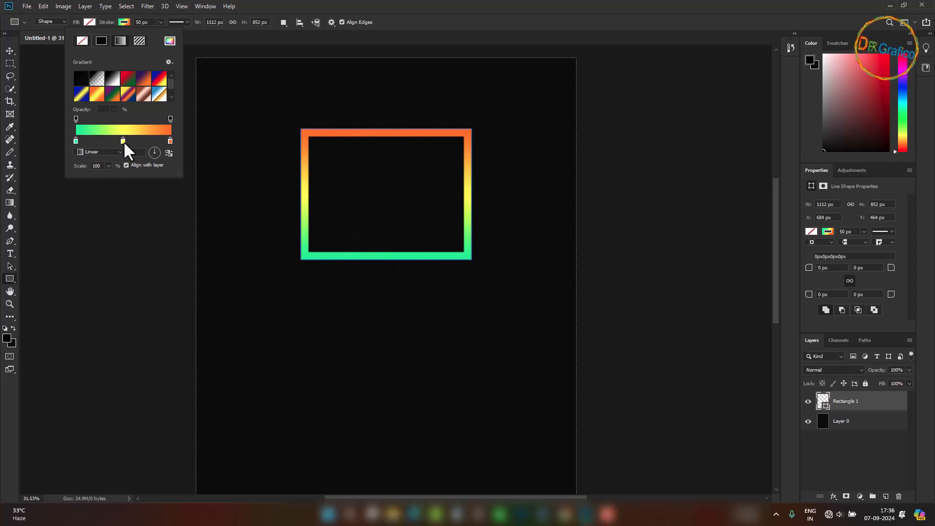
double_click(171, 141)
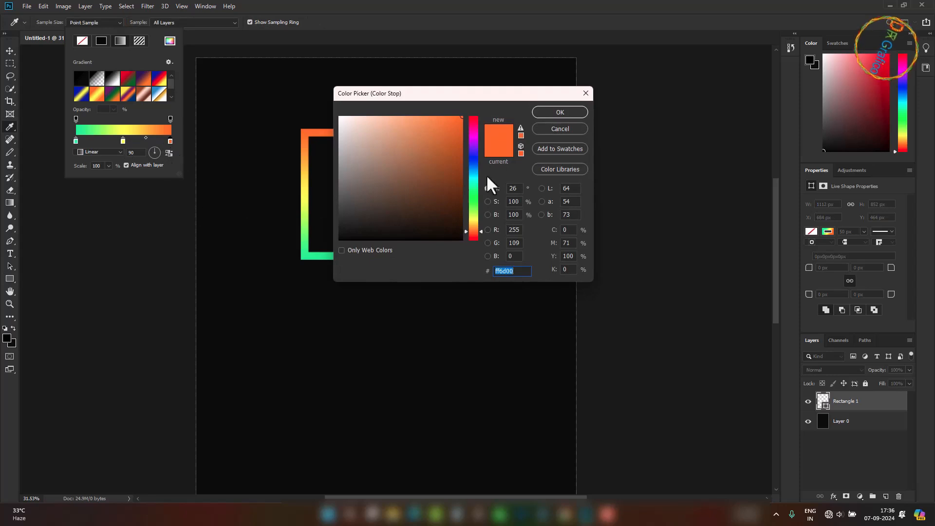
left_click(471, 169)
left_click(564, 112)
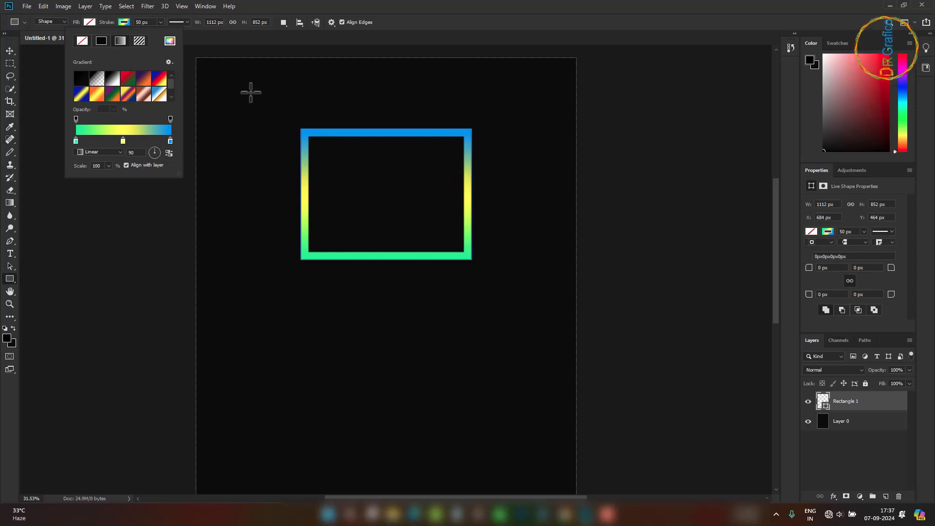
- Switch the rectangle's stroke to a pattern and apply the purple preset
left_click(138, 42)
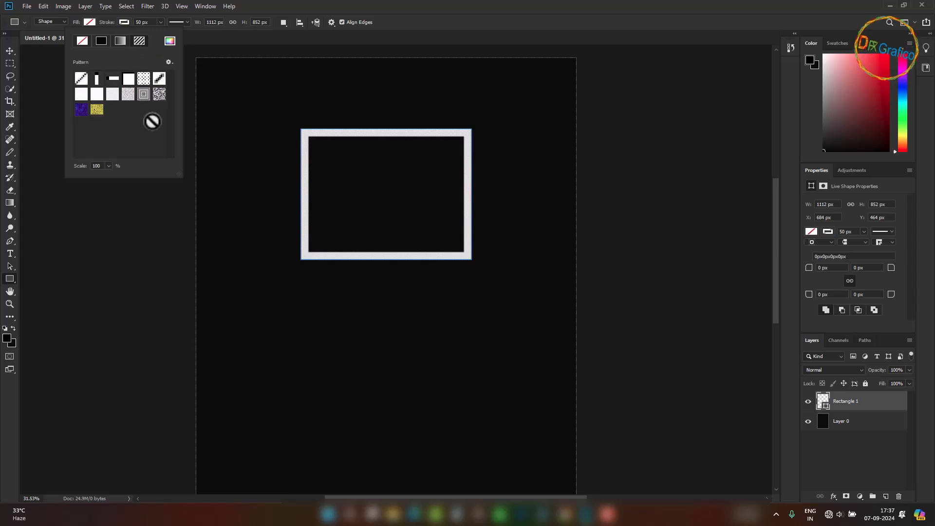
left_click(87, 112)
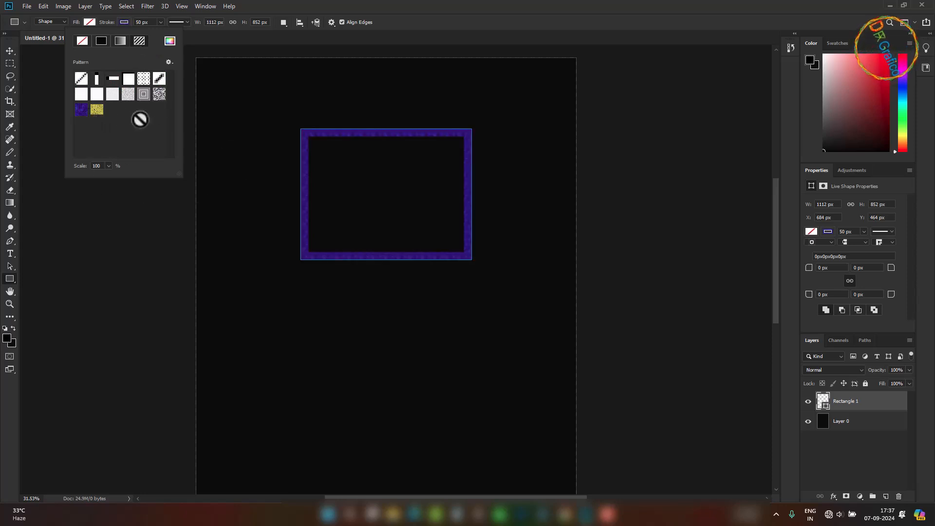
key("v")
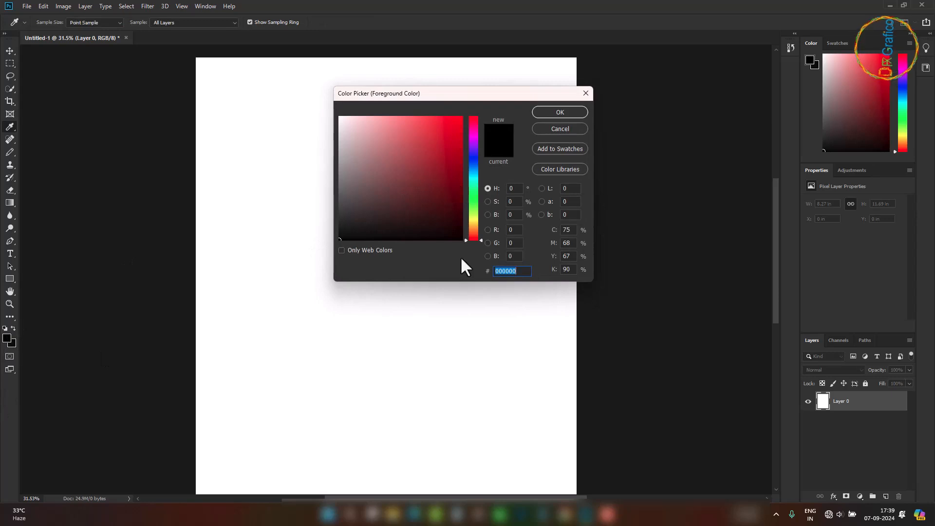
- Set the foreground colour to a bright orange-red in the Color Picker
left_click(471, 171)
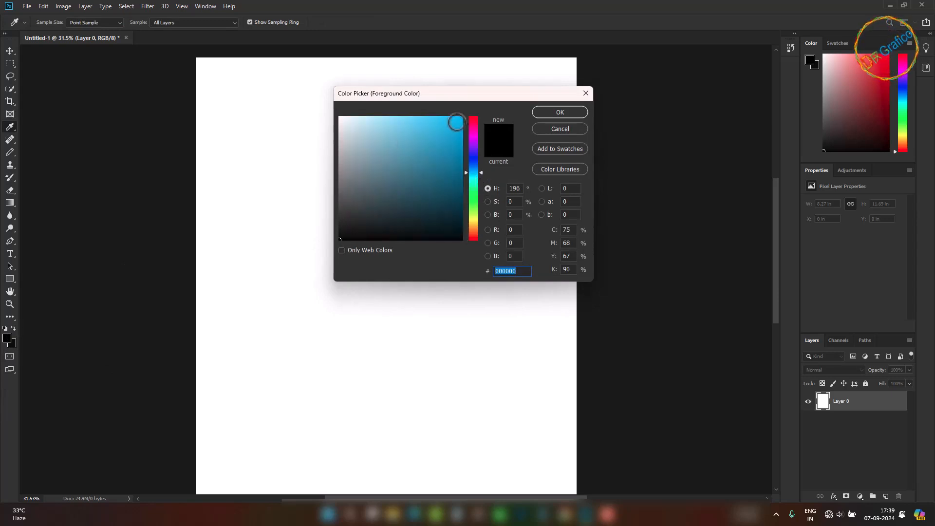
left_click(455, 121)
left_click_drag(475, 225, 472, 234)
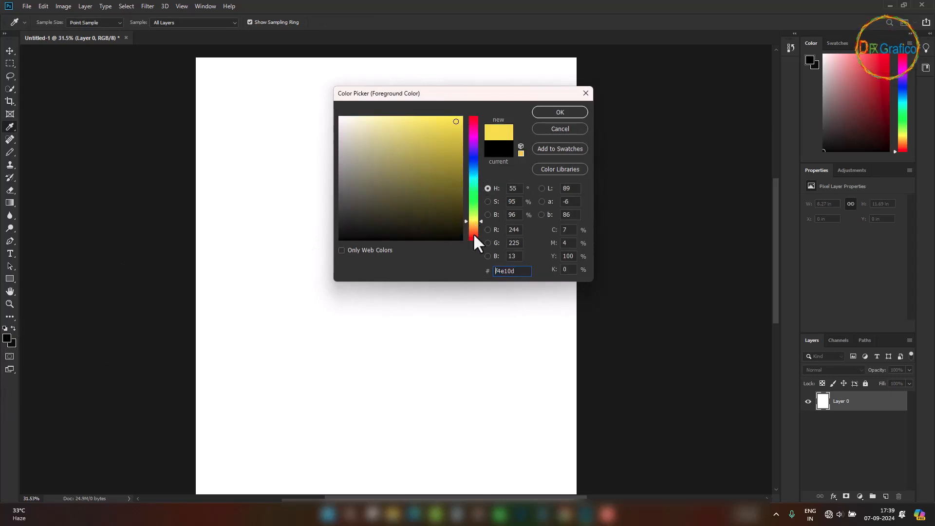
key("u")
left_click(570, 111)
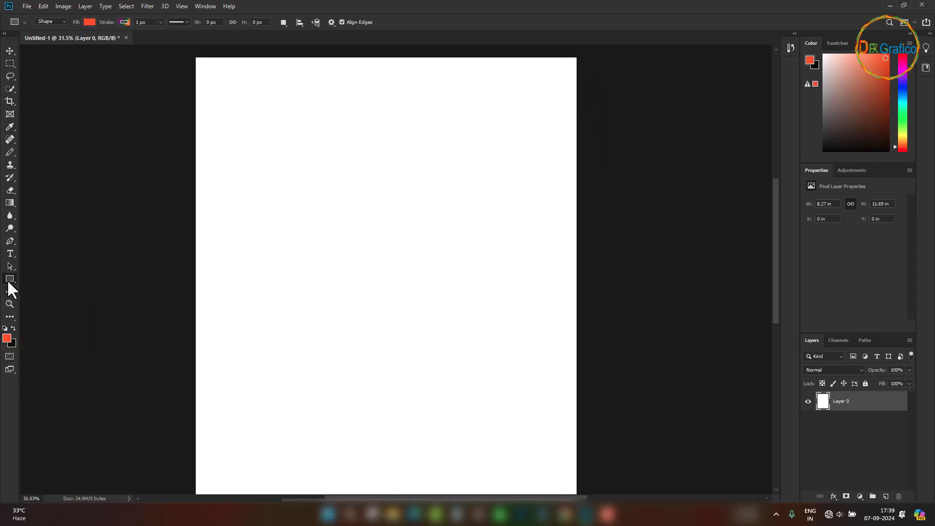
- Draw an orange-red rectangle about 1033 × 689 px on the page's upper part and round all four corners to 10 px
left_click_drag(279, 123, 437, 227)
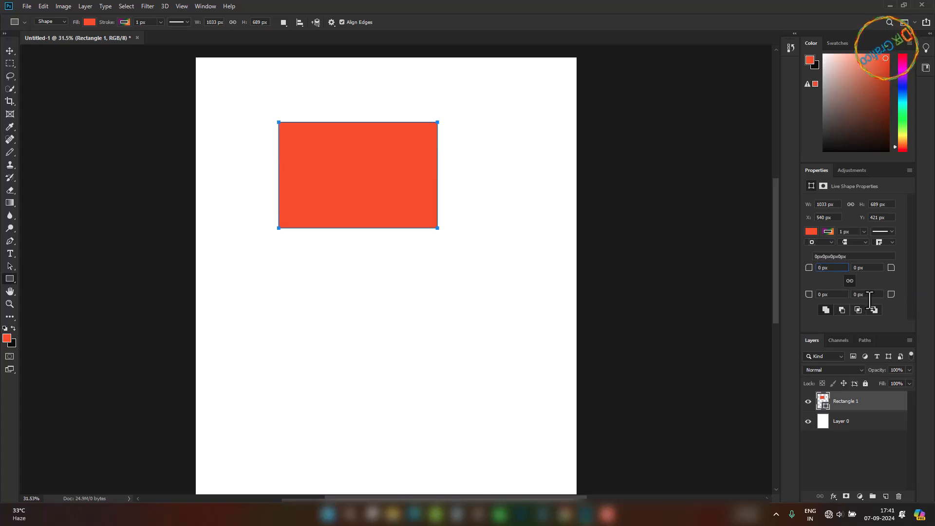
type("10")
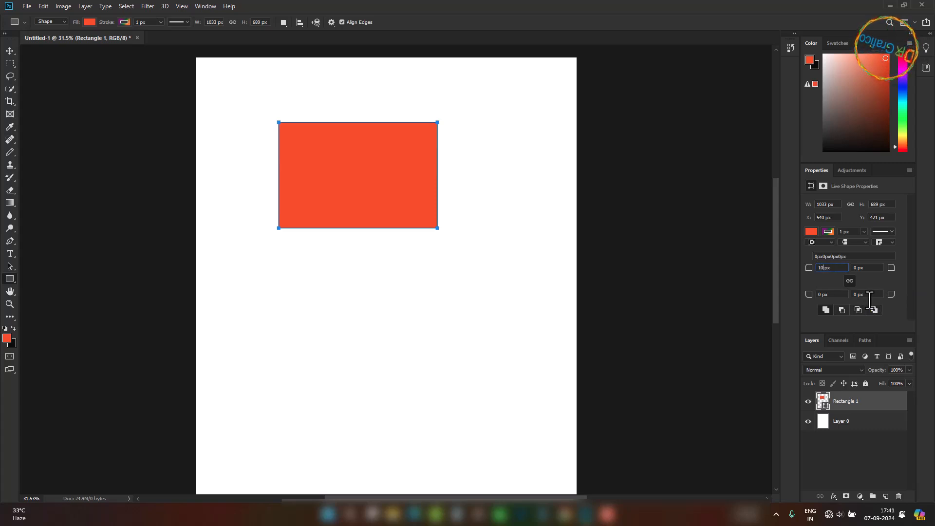
key("Return")
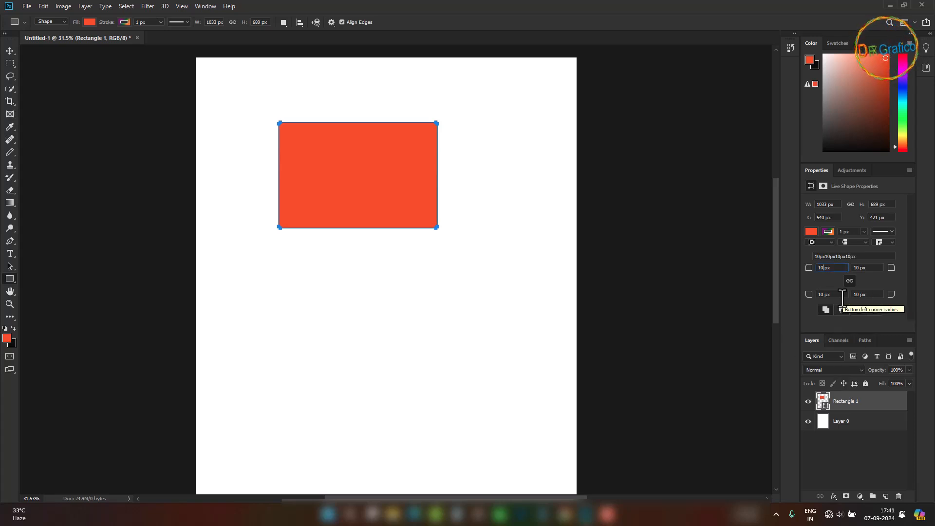
- Try linked corner radii of 60 px, about 141 px and 0 px on all four corners of the rectangle
key("BackSpace")
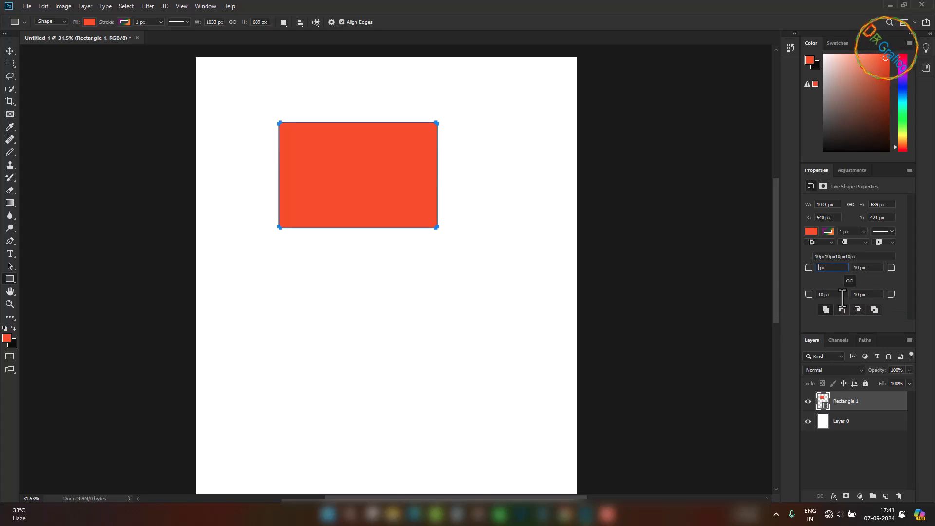
type("60")
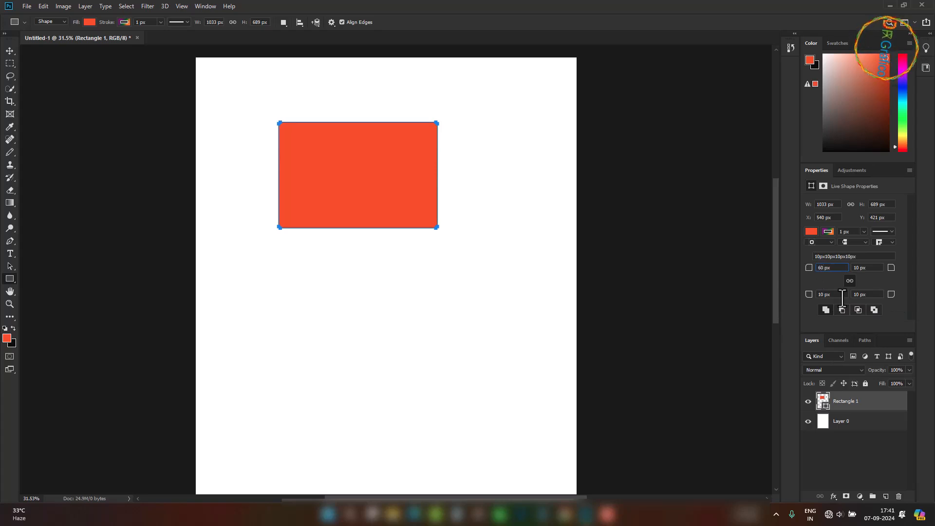
key("Return")
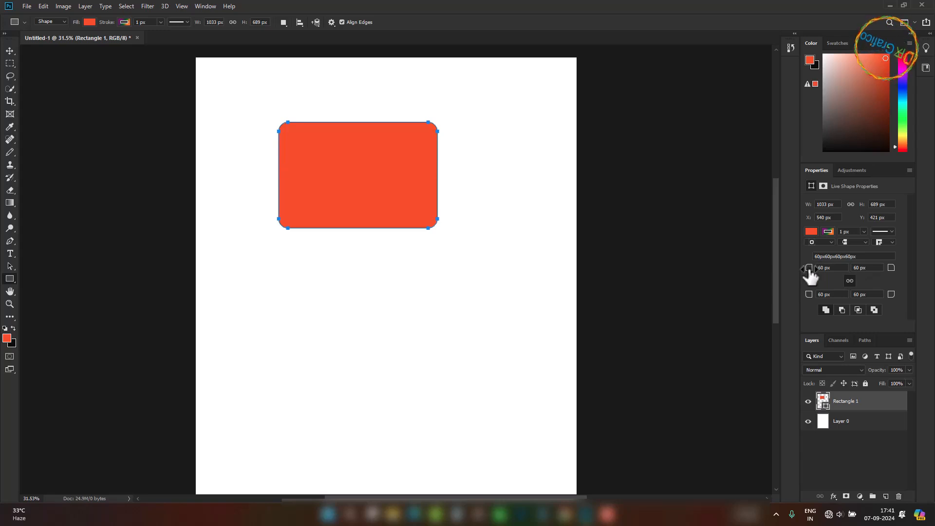
mouse_move(809, 270)
left_mouse_down()
mouse_move(867, 271)
mouse_move(816, 269)
left_mouse_up()
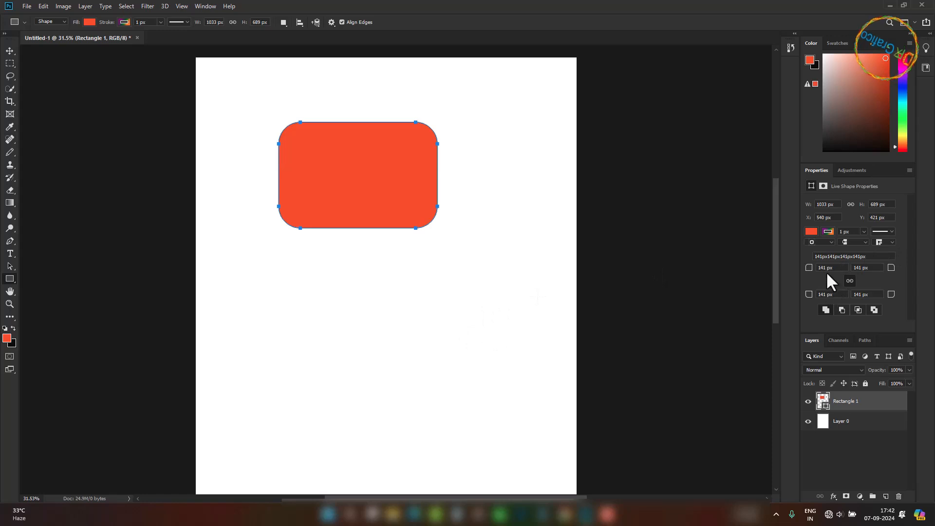
left_click_drag(811, 271, 706, 279)
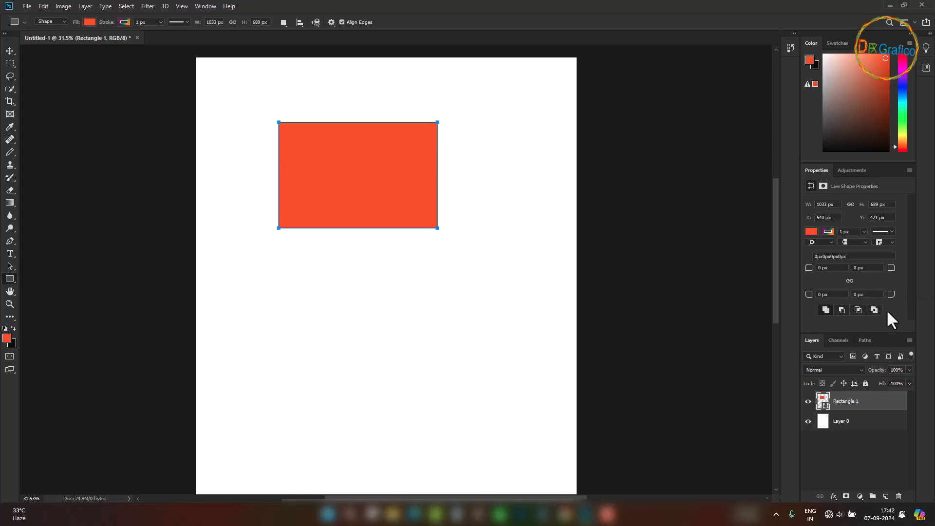
- Round only the rectangle's top-left and bottom-right corners to 50 px
left_click(836, 269)
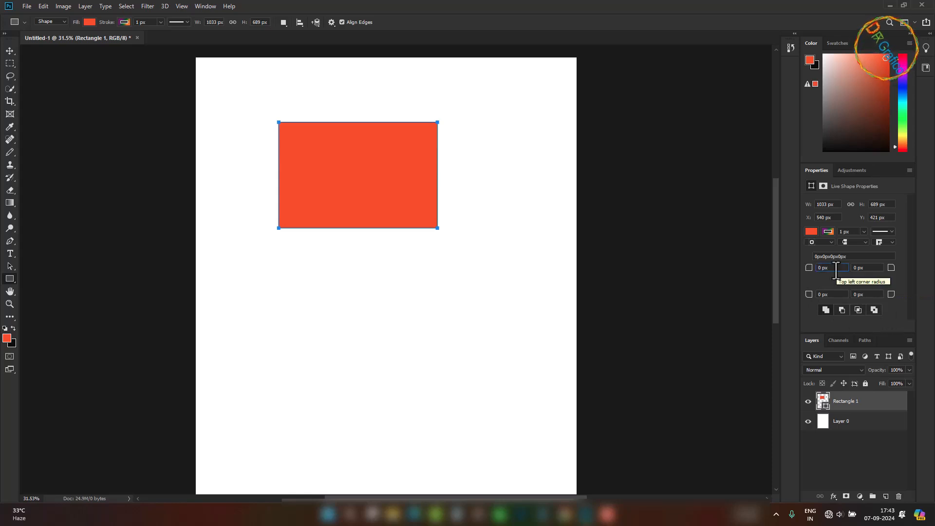
key("BackSpace")
type("50")
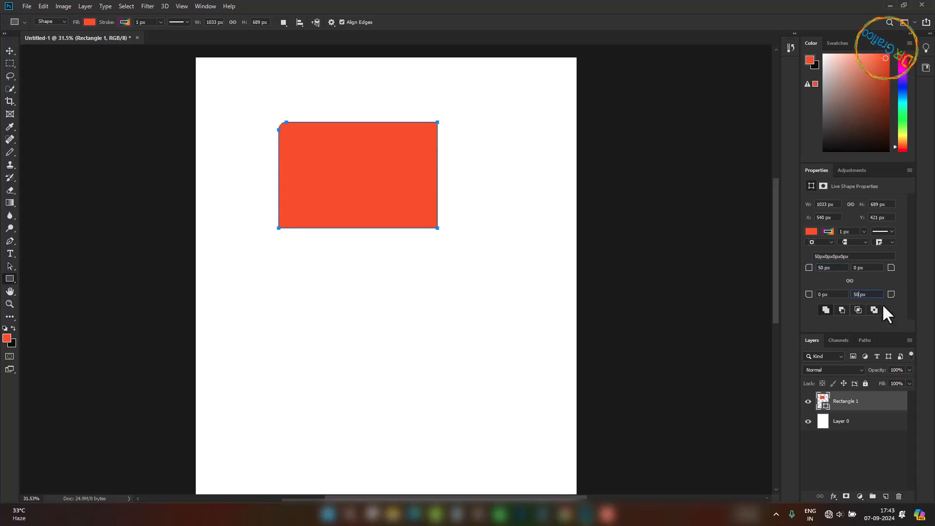
key("Return")
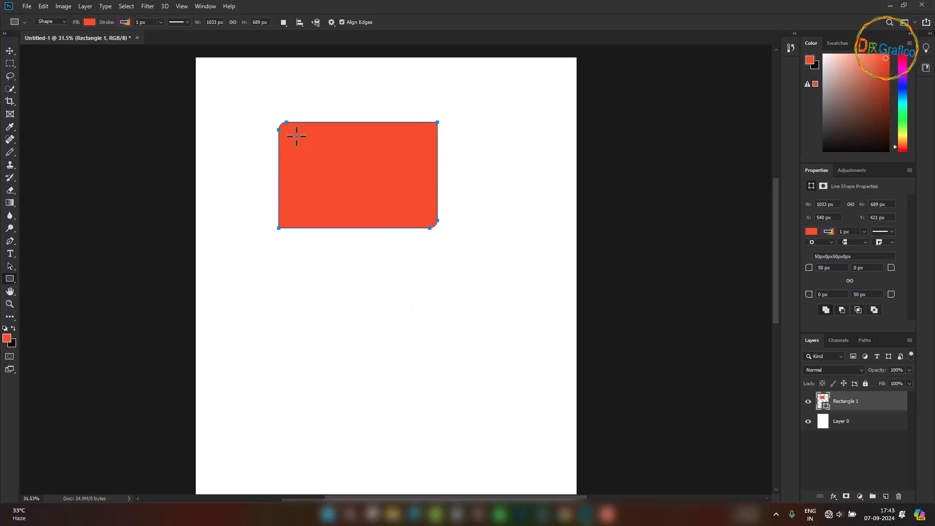
- Increase the rectangle's top-left and bottom-right corner radii to 80 px
left_click(819, 268)
type("8")
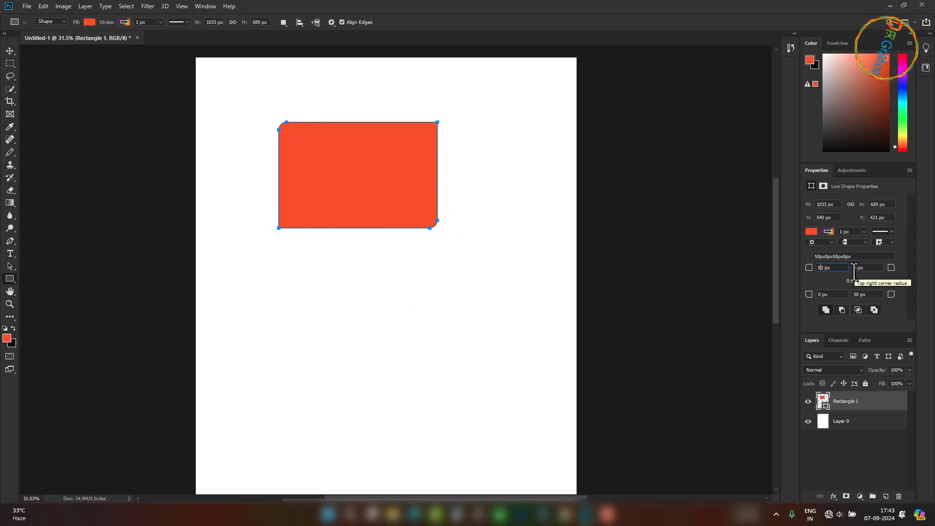
key("Return")
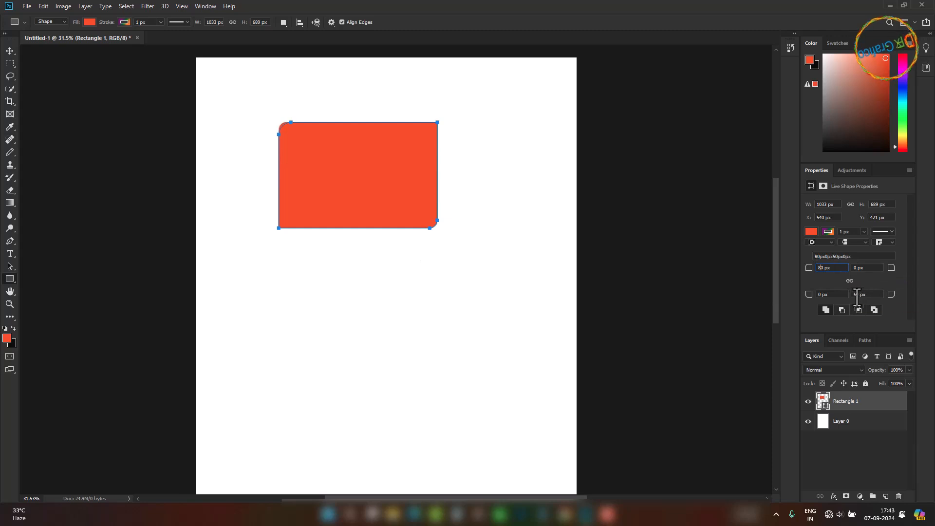
left_click(857, 296)
key("BackSpace")
type("8")
key("Return")
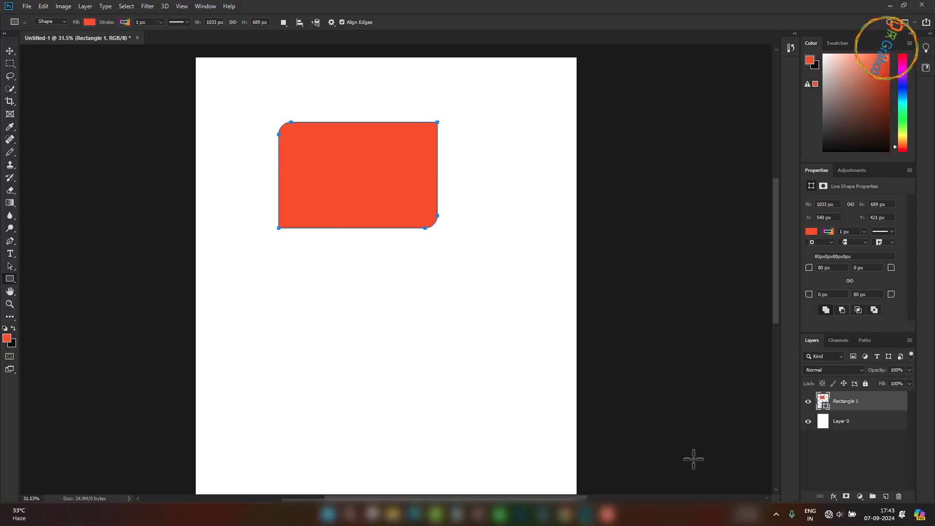
- Undo the recent corner radius changes on the rectangle
key("ctrl+z")
key("ctrl+z")
key("ctrl+z")
key("ctrl+z")
key("ctrl+z")
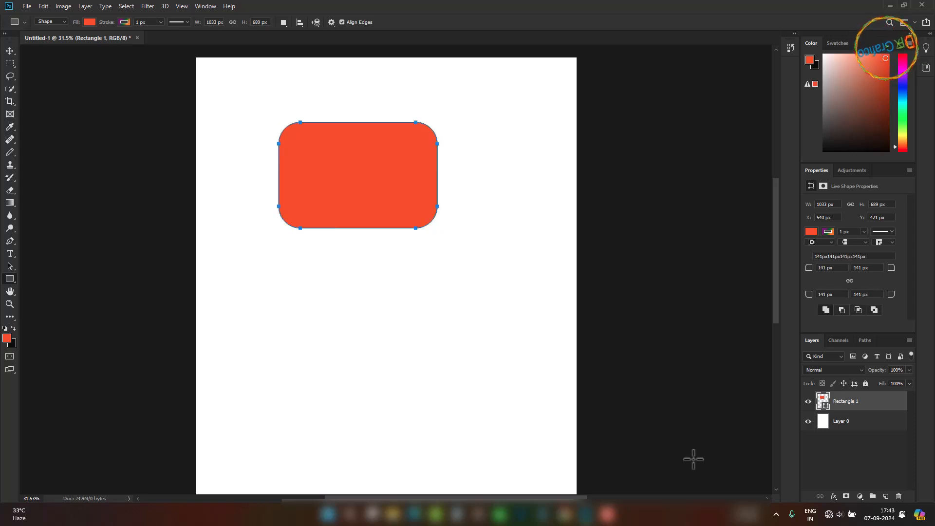
key("ctrl+z")
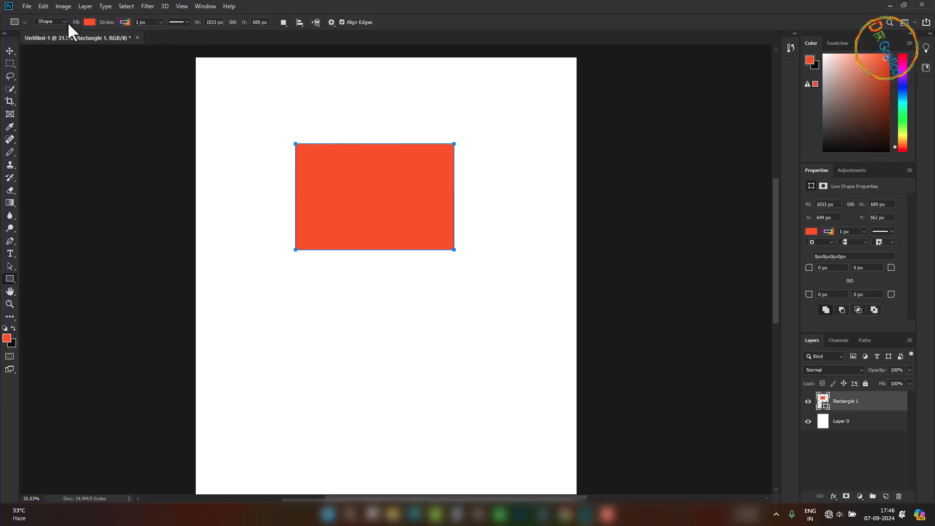
- Thicken the rectangle's gradient stroke to 50 px
left_click(119, 22)
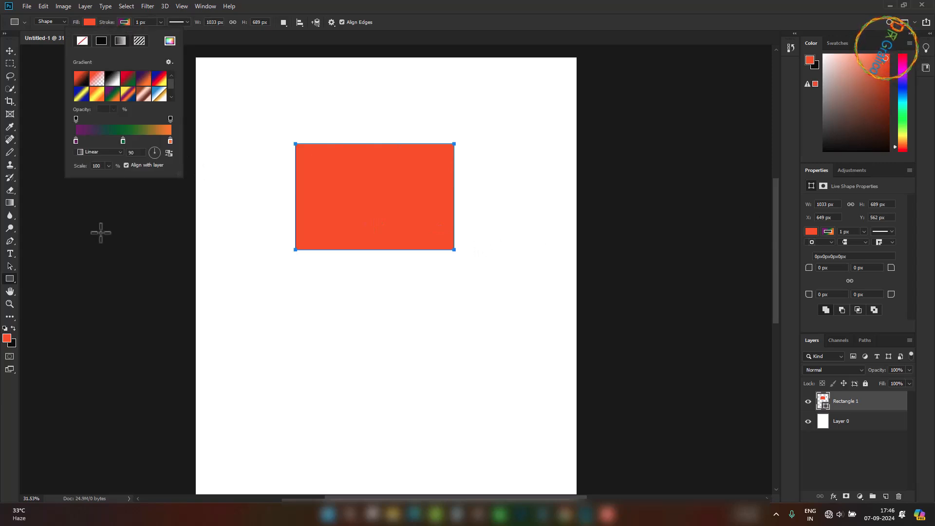
left_click(828, 231)
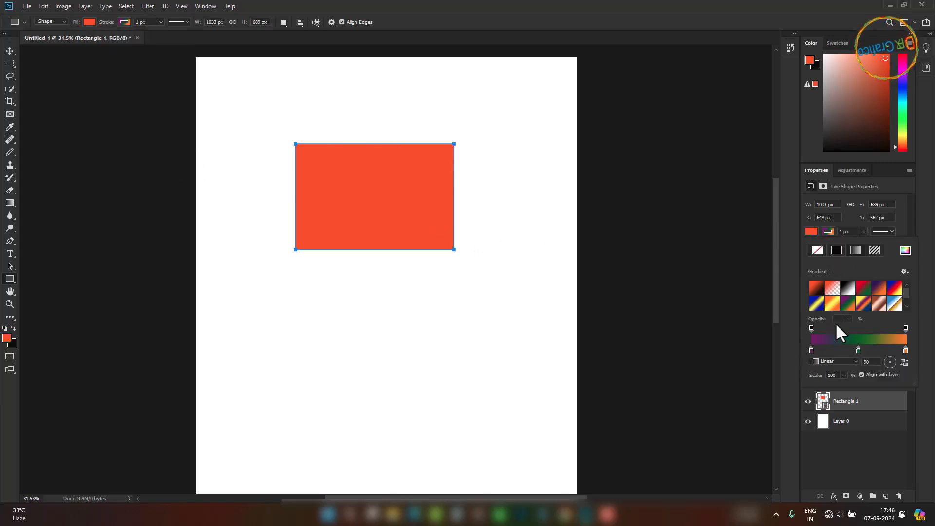
left_click(864, 231)
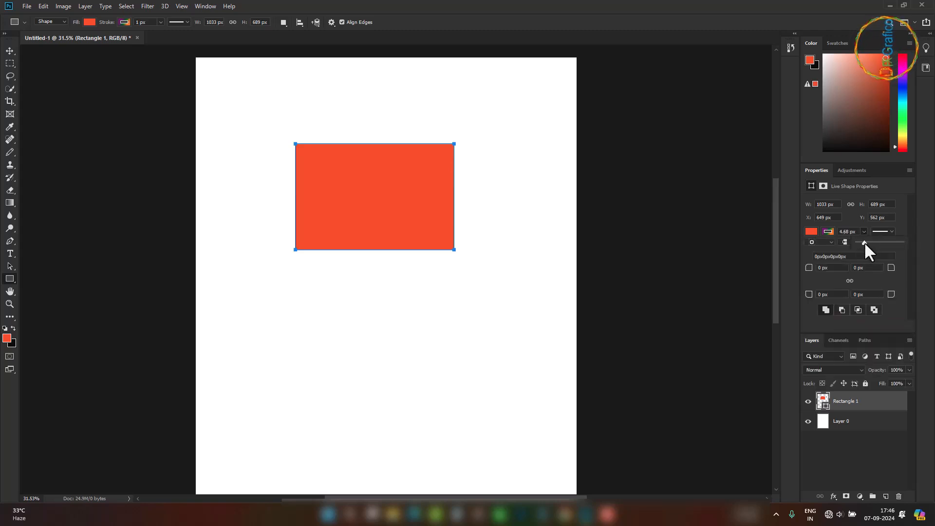
left_click_drag(869, 241, 872, 238)
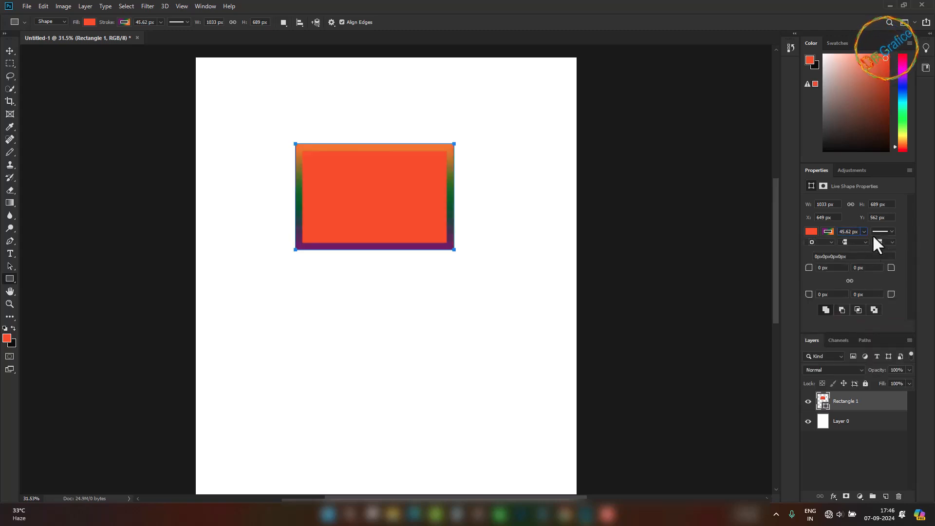
key("BackSpace")
key("BackSpace")
key("BackSpace")
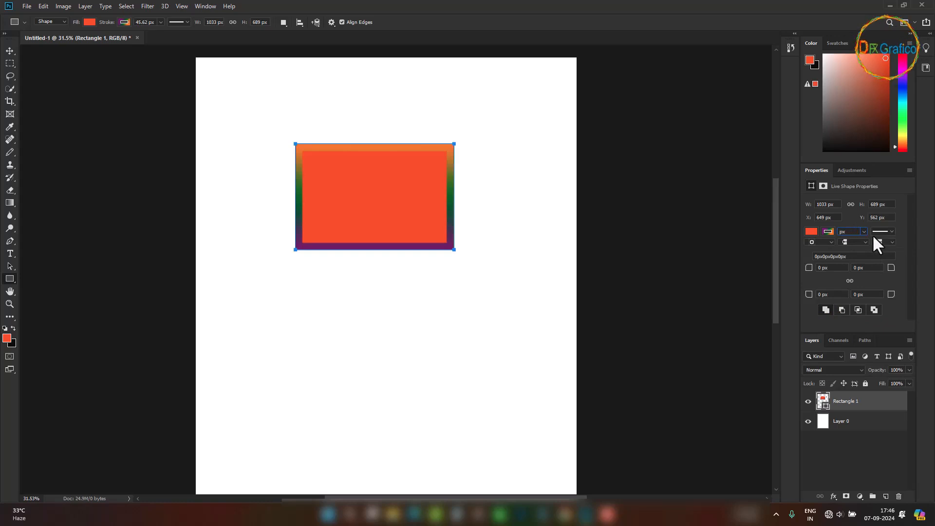
type("50")
key("Return")
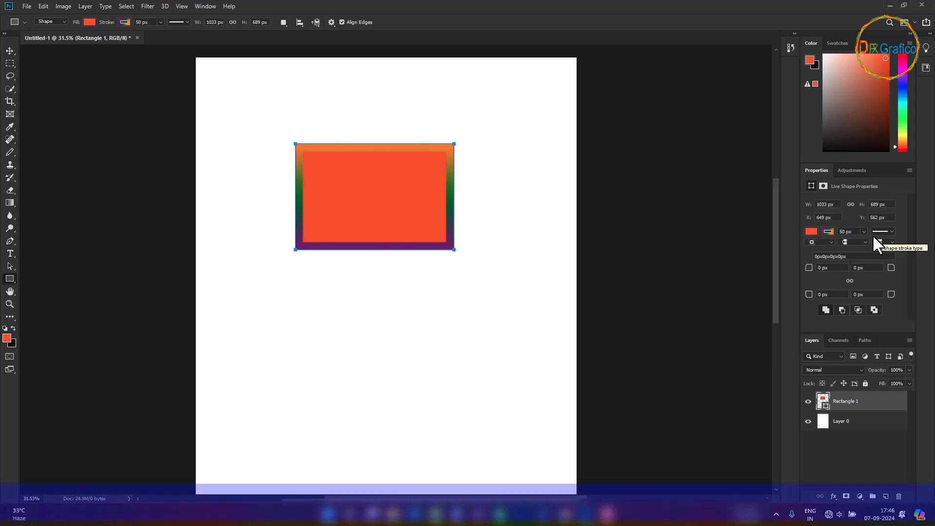
- Replace the rectangle's gradient stroke with a solid blue colour
left_click(828, 231)
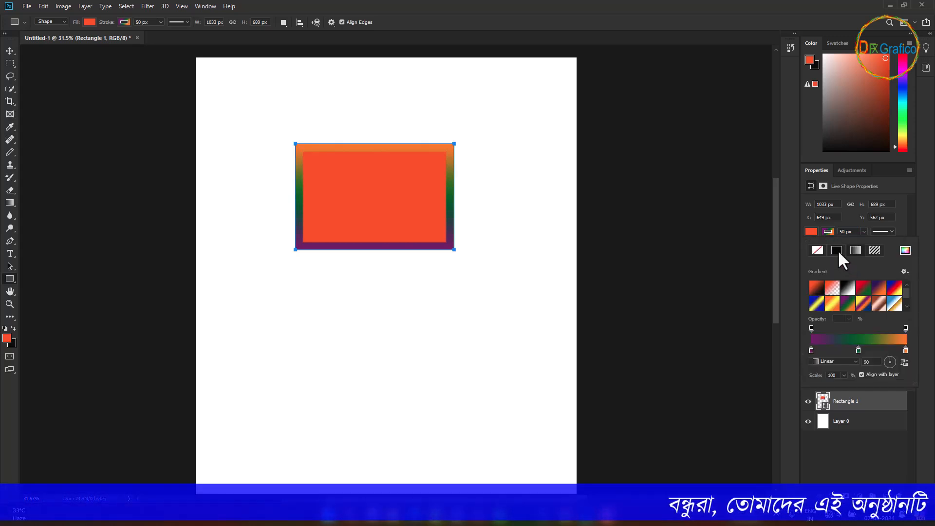
left_click(836, 250)
left_click(848, 292)
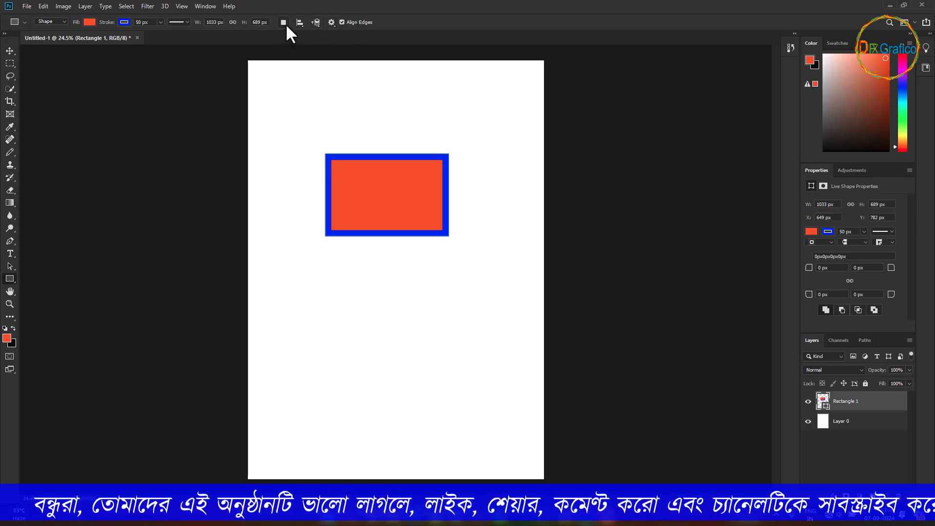
- With Combine Shapes, add overlapping rectangles of about 702 × 613 px and 445 × 413 px stepping down from the first rectangle's lower-right corner
left_click(284, 22)
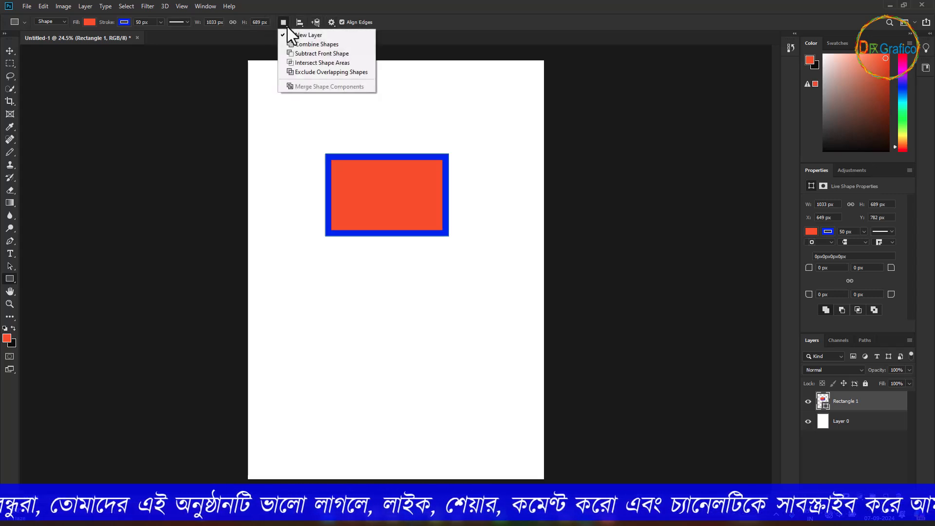
left_click(309, 45)
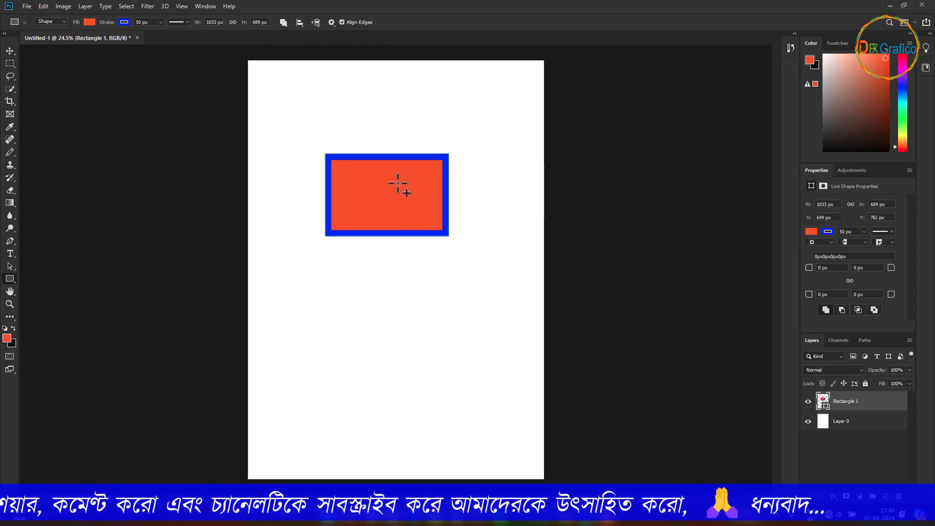
left_click_drag(397, 194, 481, 267)
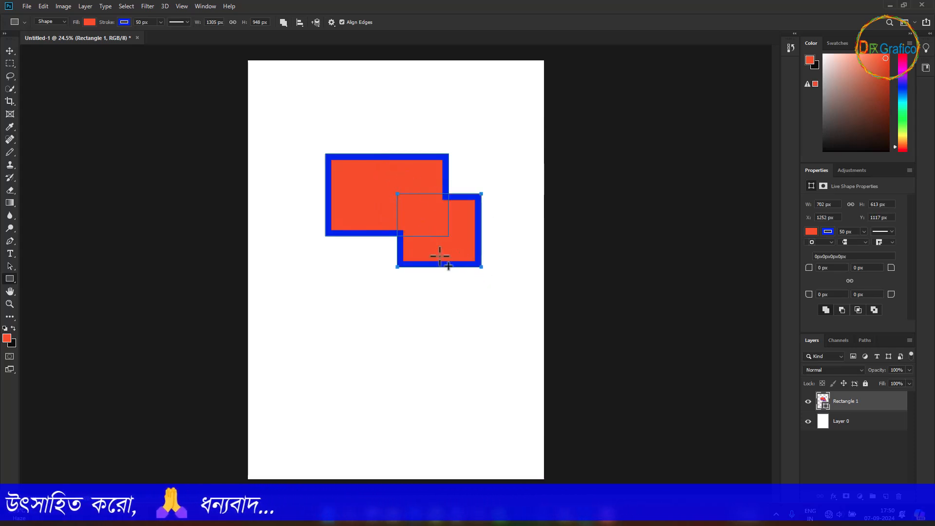
left_click_drag(453, 240, 507, 289)
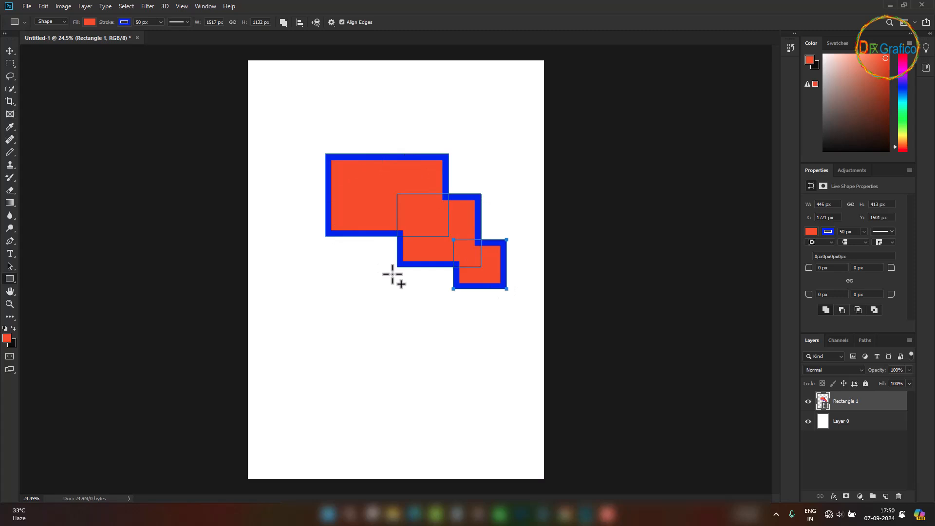
- Apply Subtract Front Shape to the last rectangle and cut two more, about 471 × 311 px and 498 × 331 px, from the large rectangle's corners
left_click(284, 22)
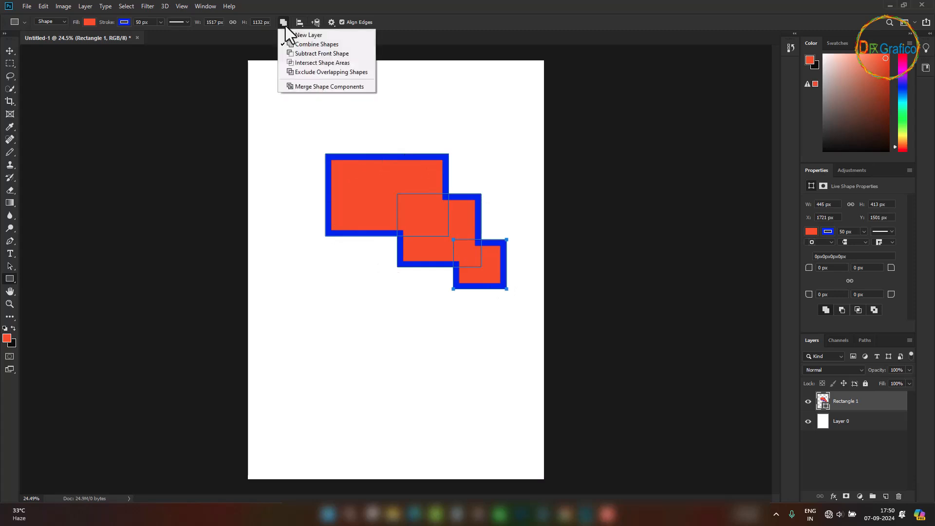
left_click(298, 53)
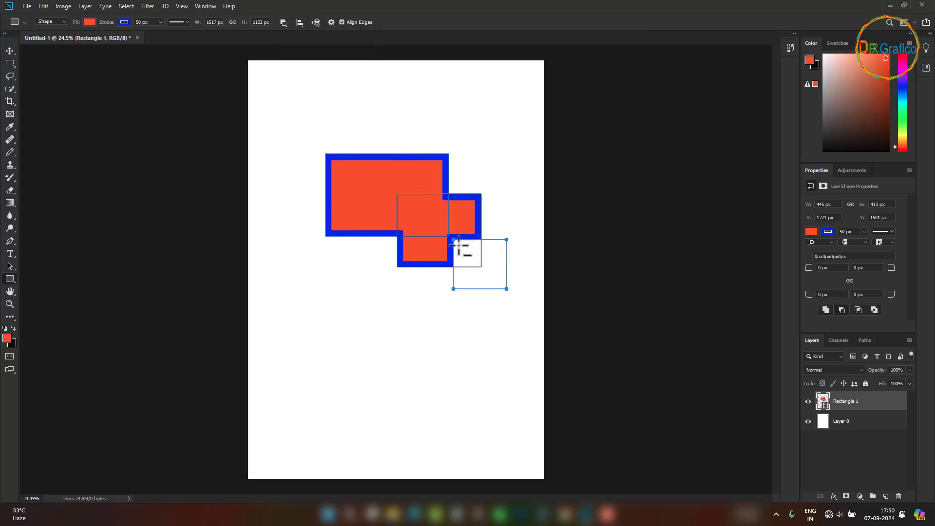
left_click_drag(309, 214, 365, 252)
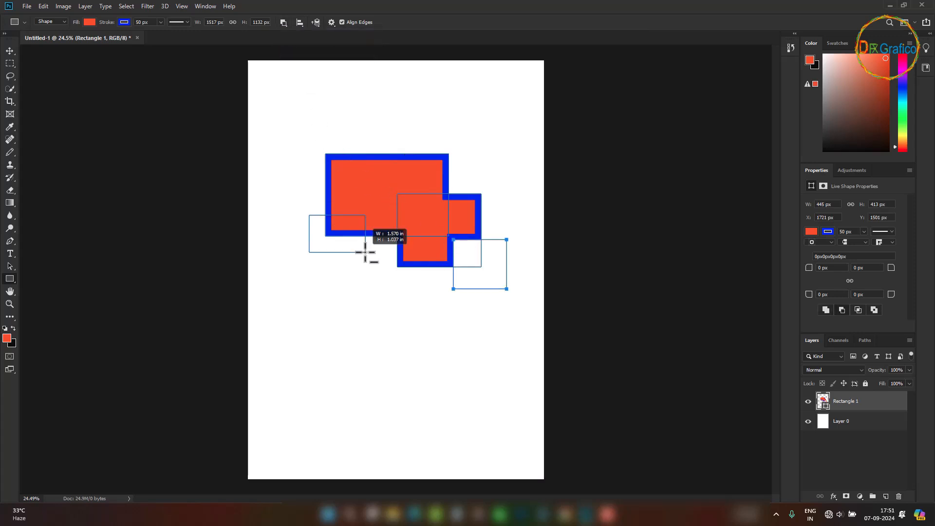
left_click_drag(364, 252, 365, 253)
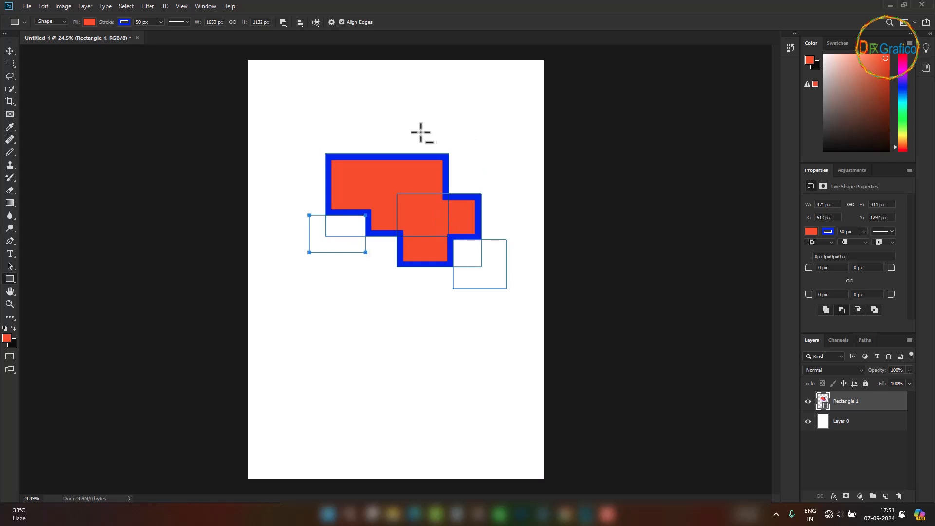
left_click_drag(409, 135, 468, 174)
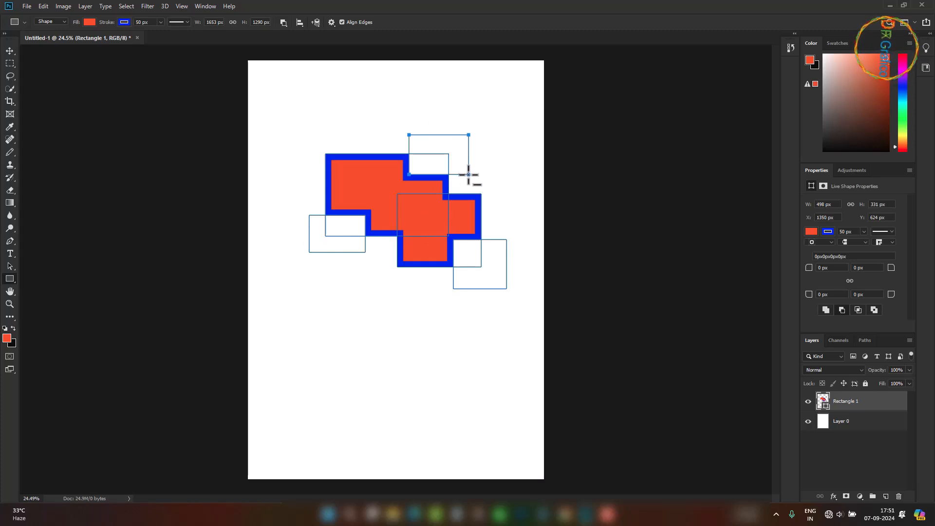
- Try the Intersect Shape Areas path operation, then switch the small front rectangle to Exclude Overlapping Shapes
left_click(284, 23)
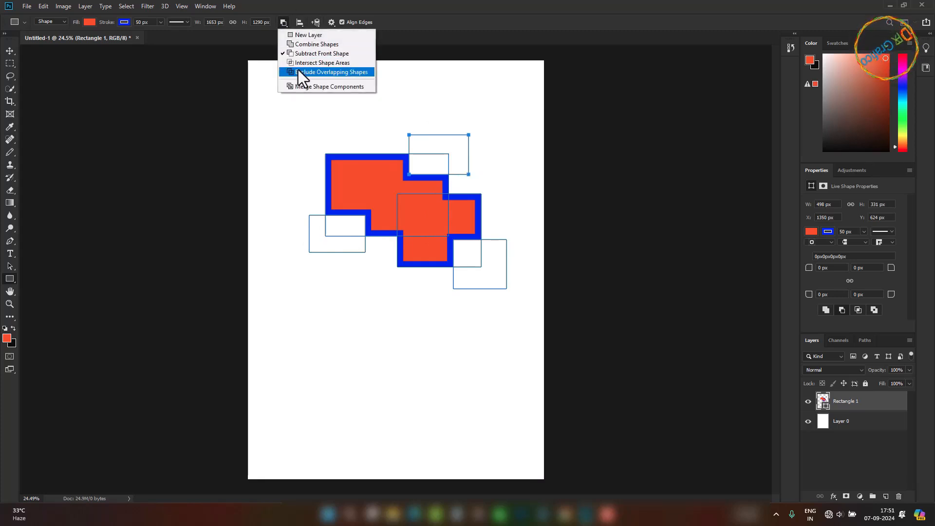
left_click(306, 66)
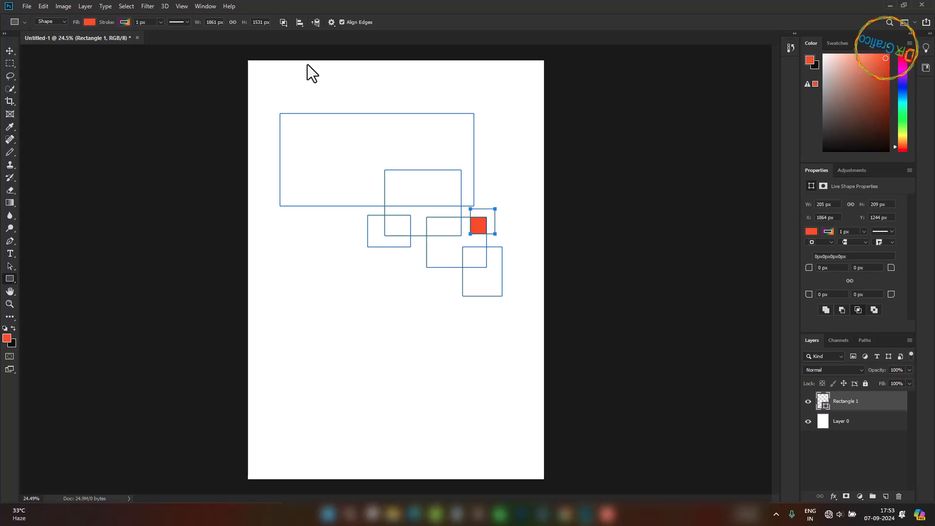
left_click(286, 26)
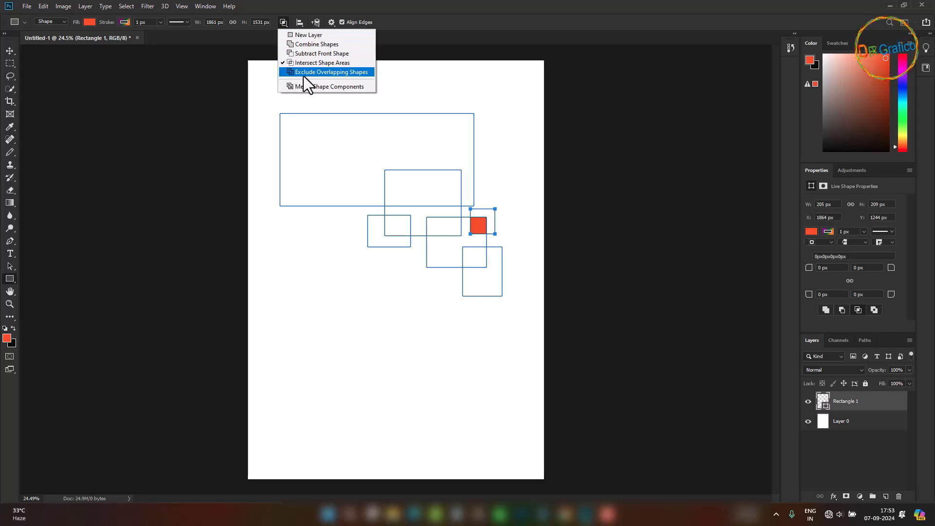
left_click(334, 72)
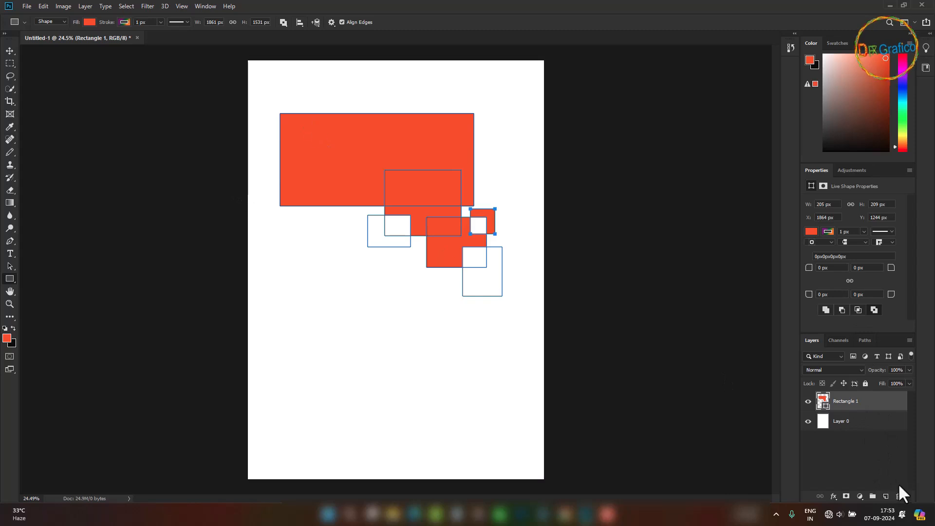
- Delete the Rectangle 1 shape layer, leaving only the white Layer 0
left_click(899, 497)
key("Return")
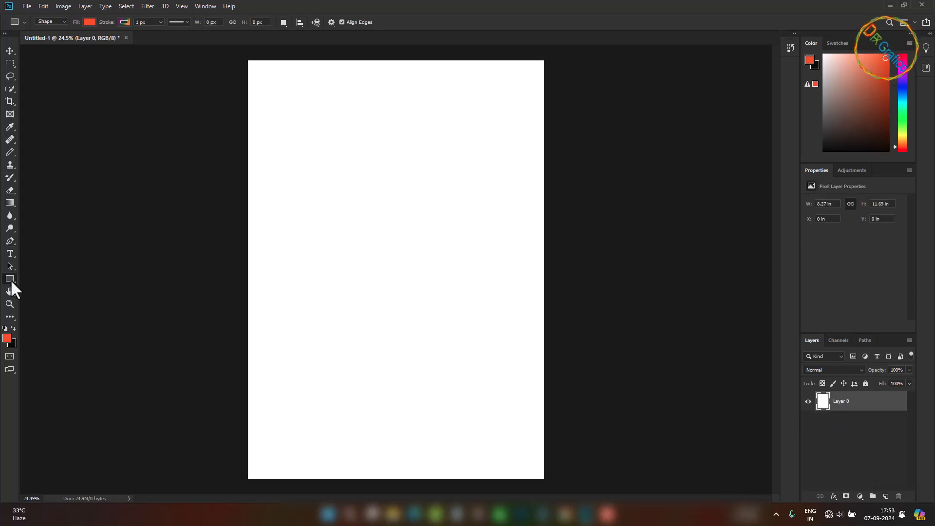
- Draw a rounded rectangle about 1099 × 711 px with a 10 px corner radius in the upper part of the page
right_click(10, 279)
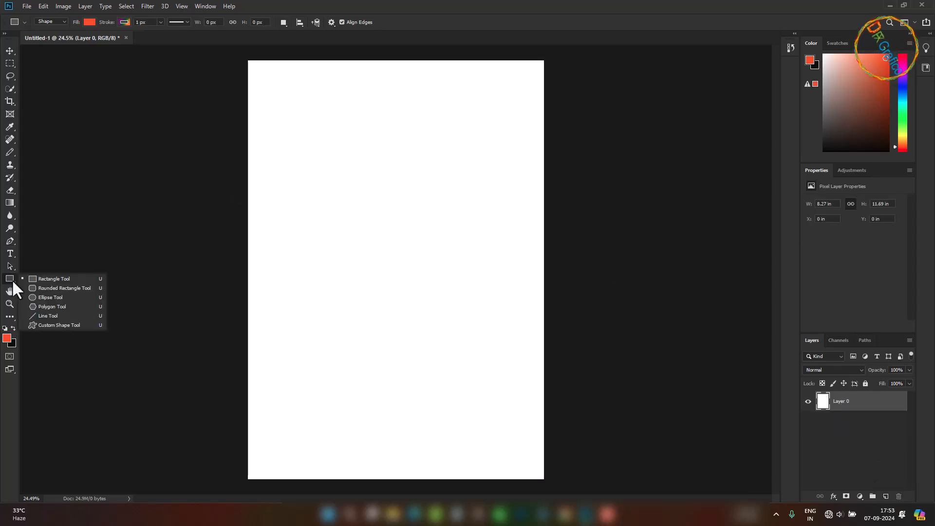
left_click(60, 288)
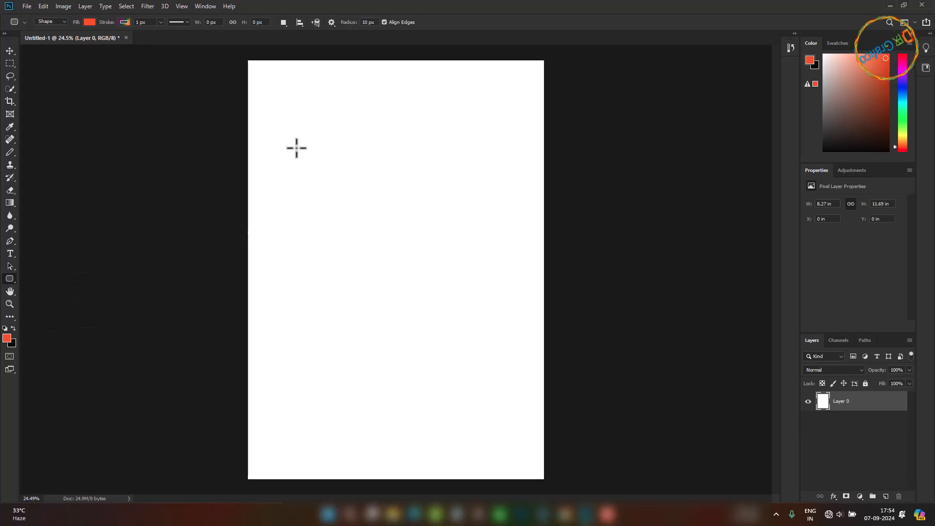
left_click_drag(285, 115, 414, 199)
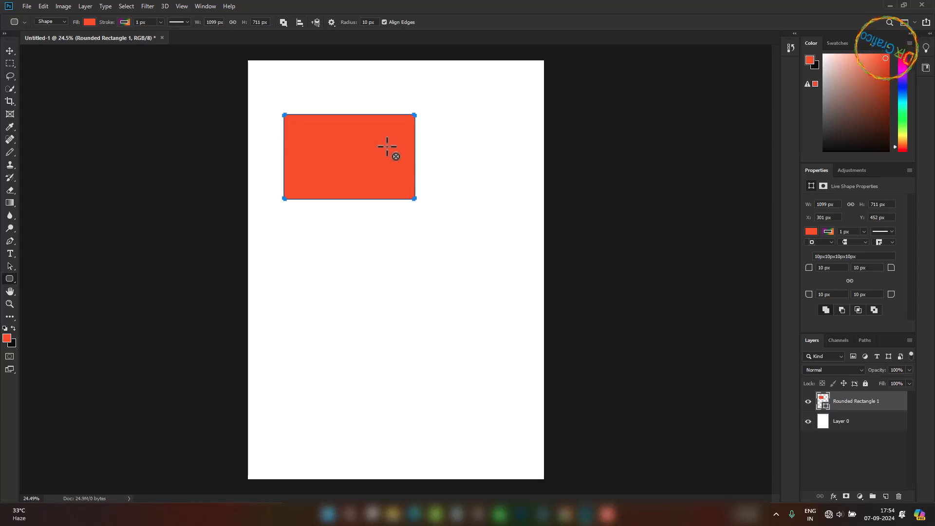
- Draw a trial circle about 1148 × 1151 px with the Ellipse Tool in the upper half of the page and delete it
right_click(8, 278)
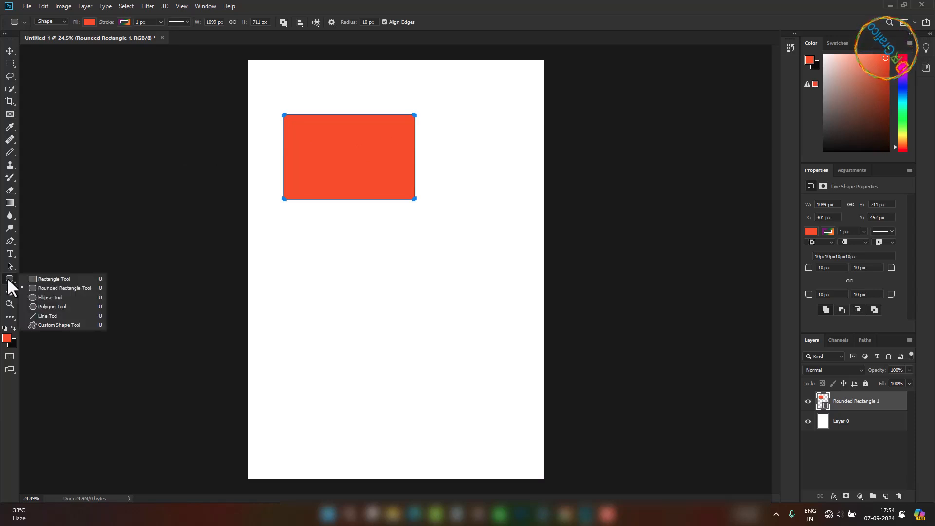
left_click(47, 298)
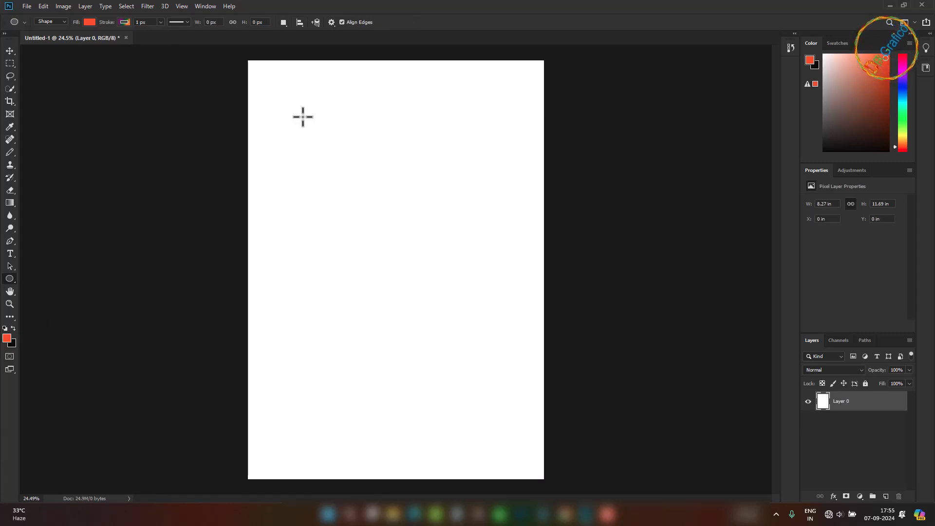
left_click_drag(302, 117, 439, 254)
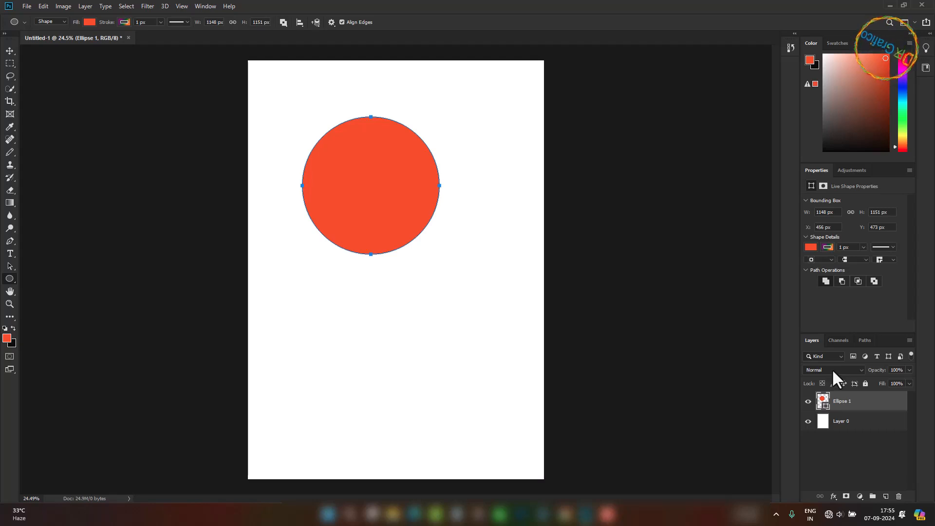
key("Delete")
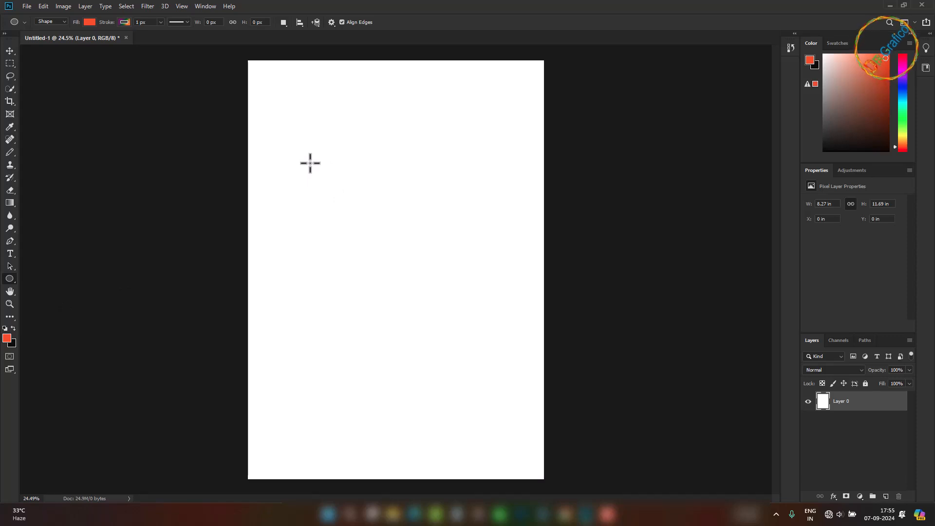
- Draw a circle about 1587 px in diameter on the page and move it toward the page's upper-left corner
left_click_drag(310, 162, 517, 351)
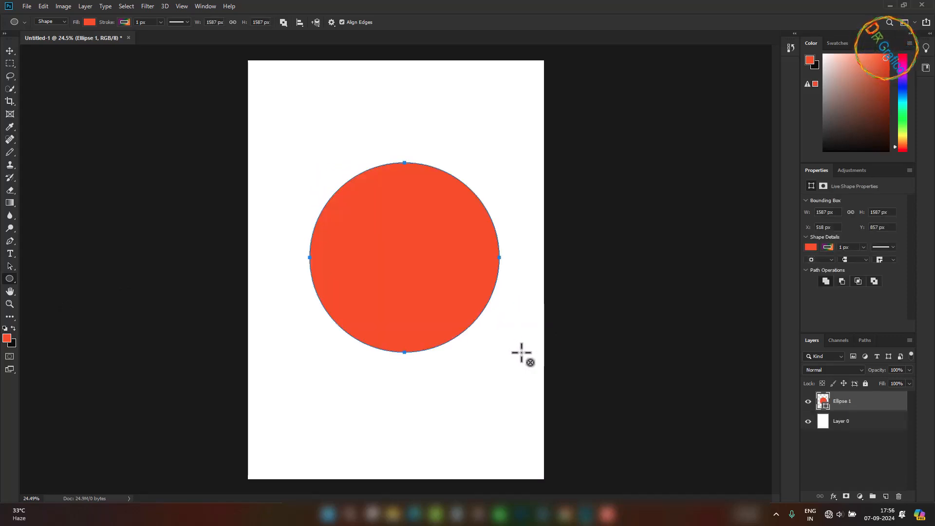
key("v")
left_click_drag(418, 294, 378, 201)
key("u")
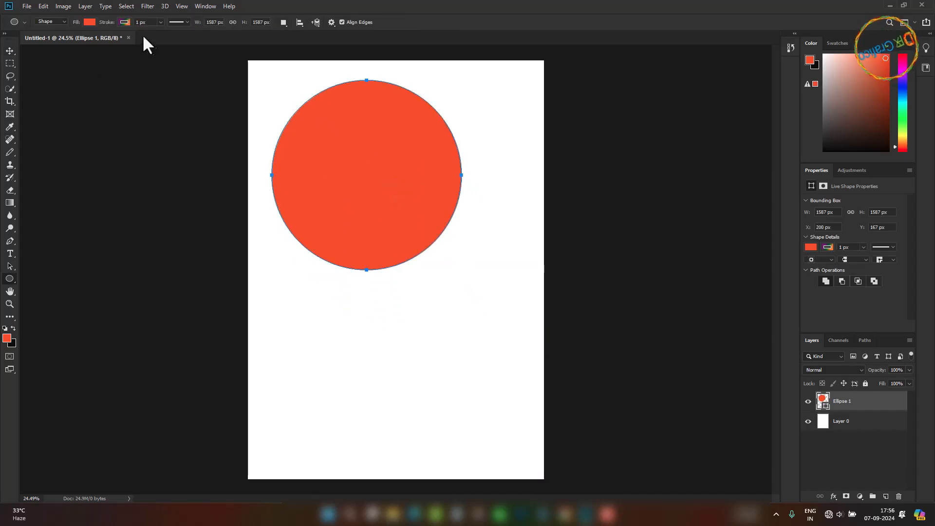
- Fill the circle with the orange-yellow-orange linear gradient preset
left_click(91, 23)
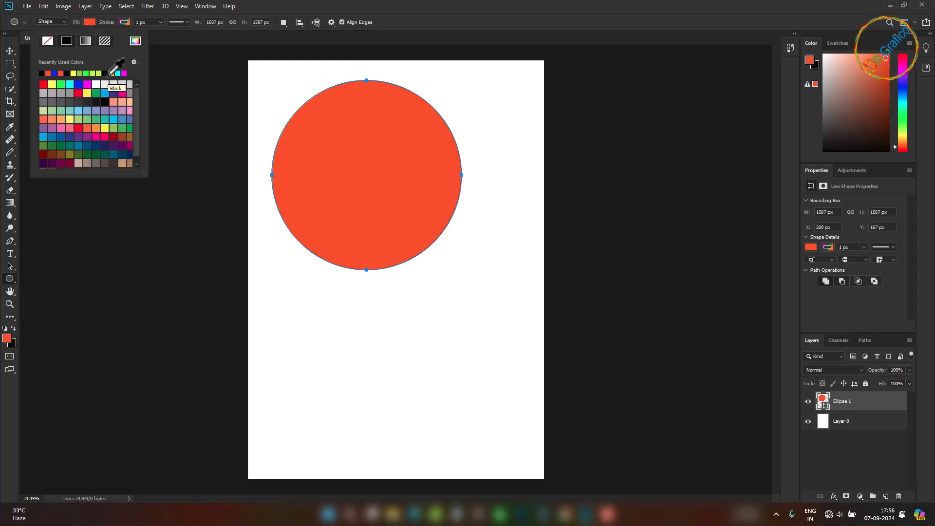
left_click(86, 40)
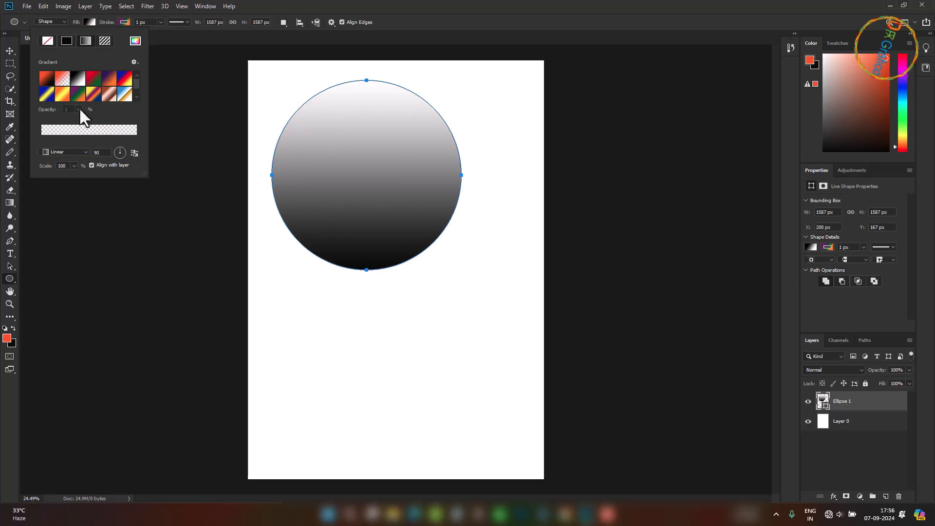
left_click(63, 94)
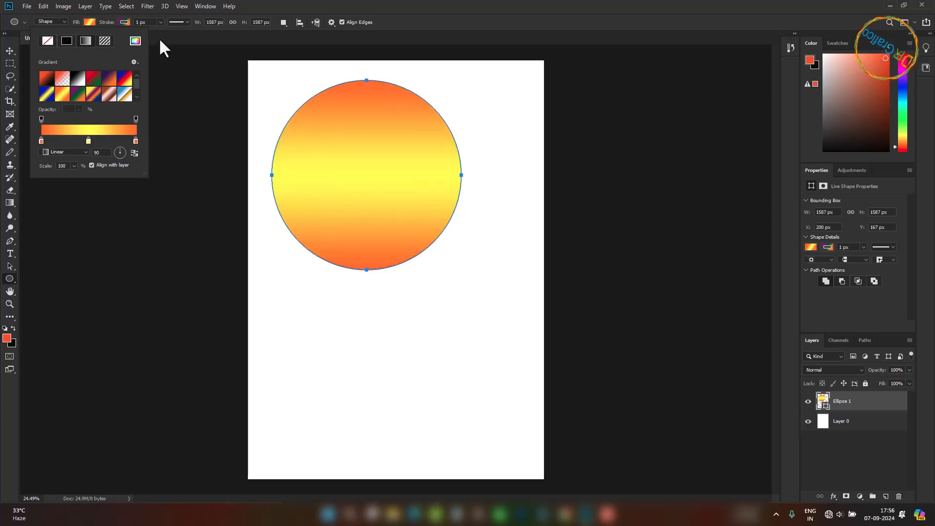
- Give the circle a solid blue stroke and set the stroke width to 50 px
left_click(124, 22)
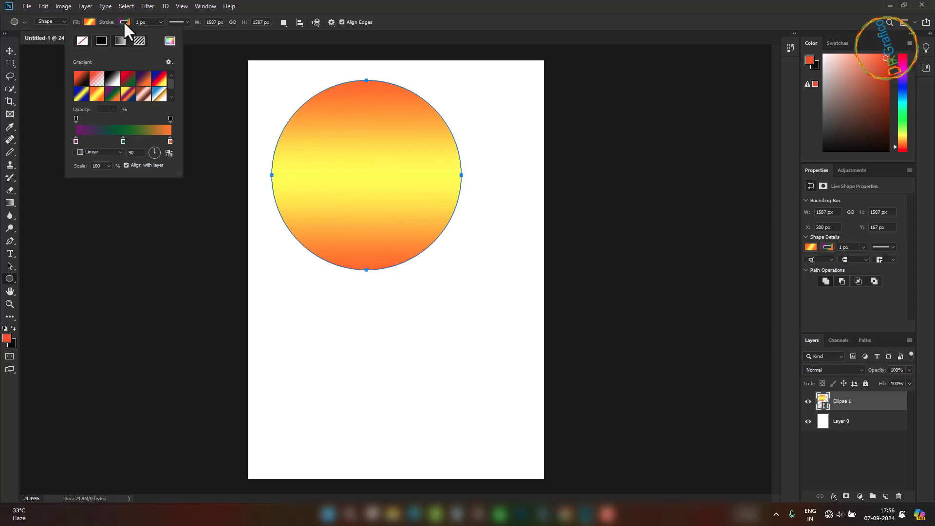
left_click(100, 41)
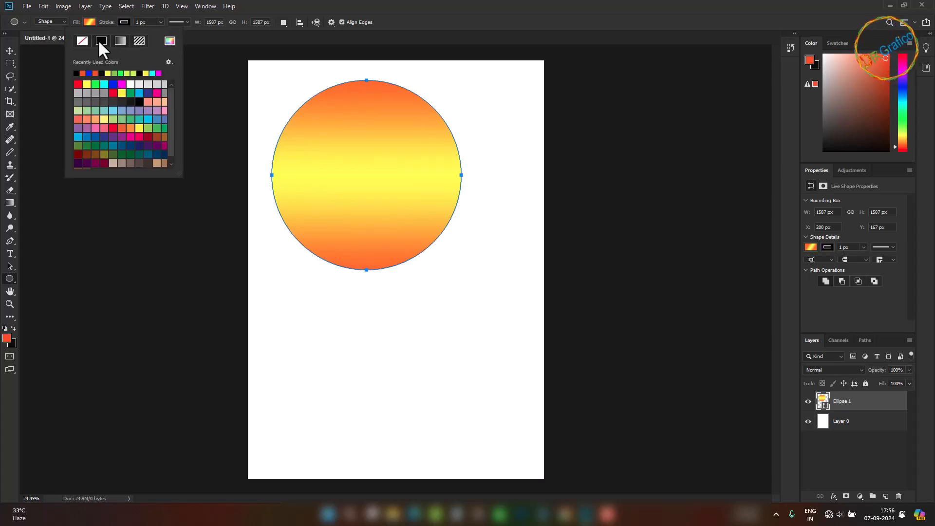
left_click(112, 85)
left_click(160, 21)
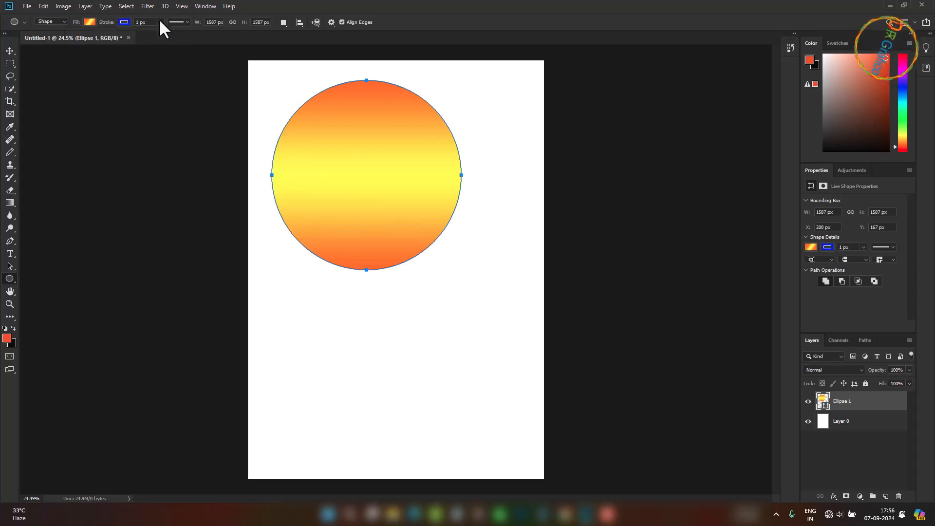
left_click(160, 22)
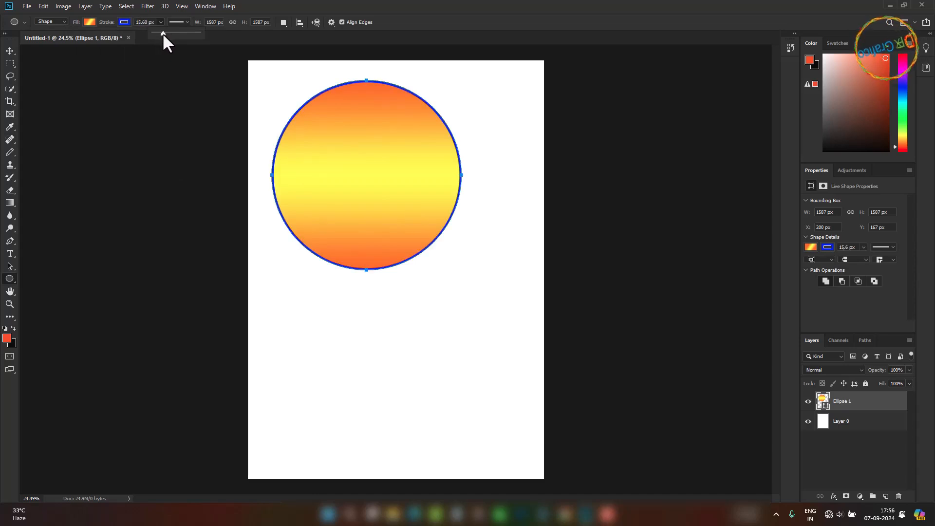
left_click_drag(163, 33, 173, 30)
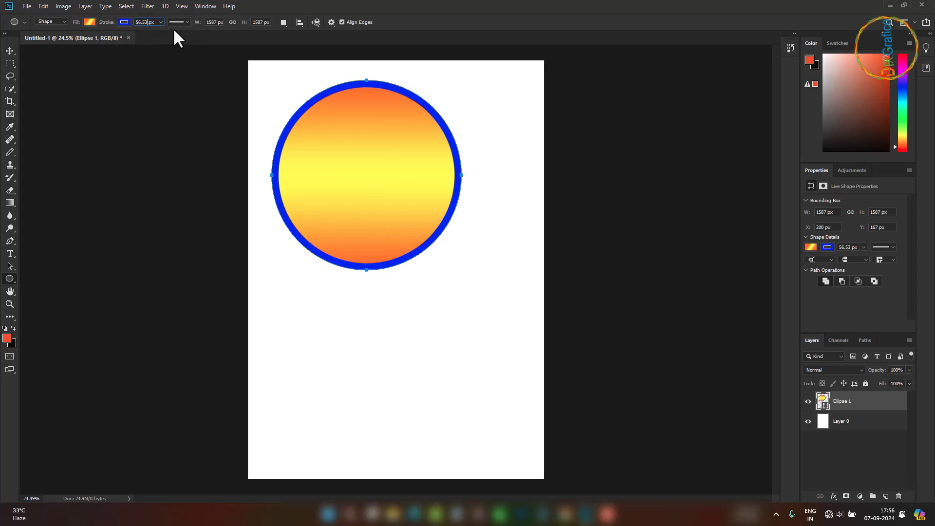
type("50")
- Change the circle's stroke to the blue-red-yellow linear gradient preset
left_click(124, 22)
left_click(120, 41)
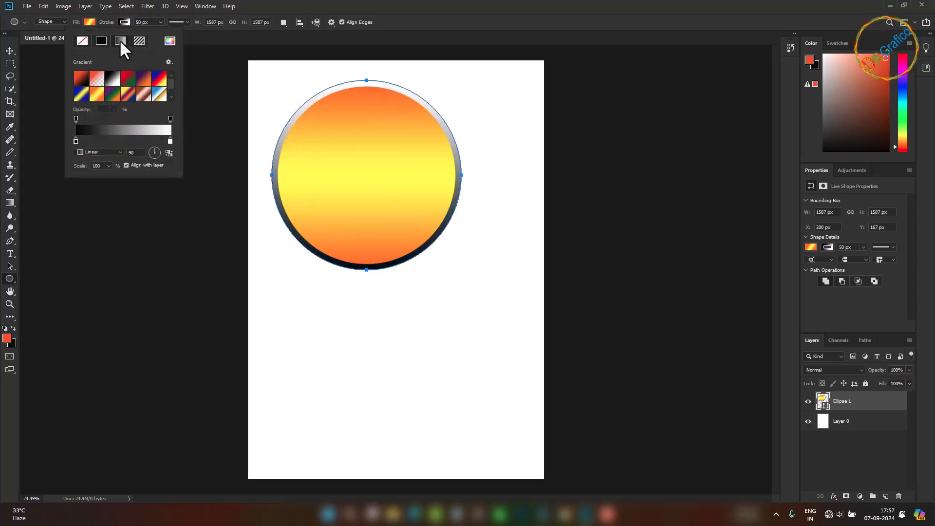
left_click(113, 94)
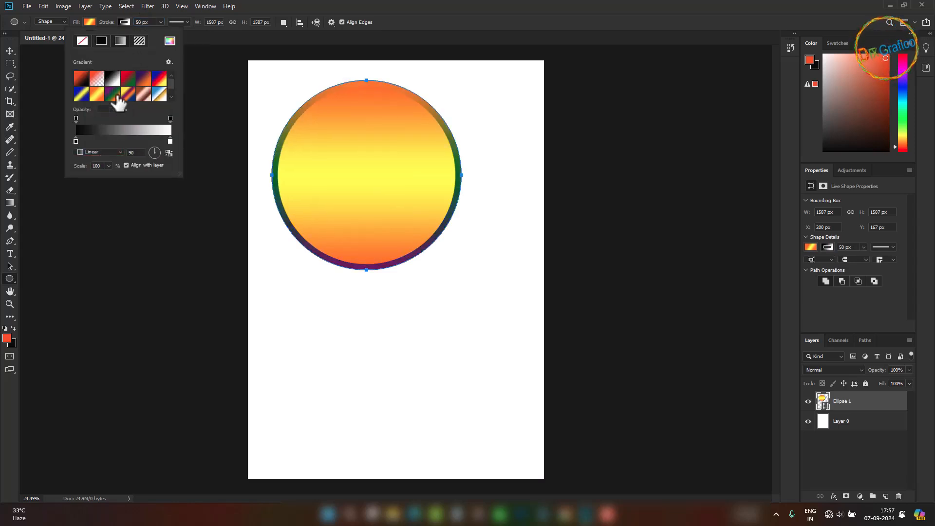
left_click(154, 79)
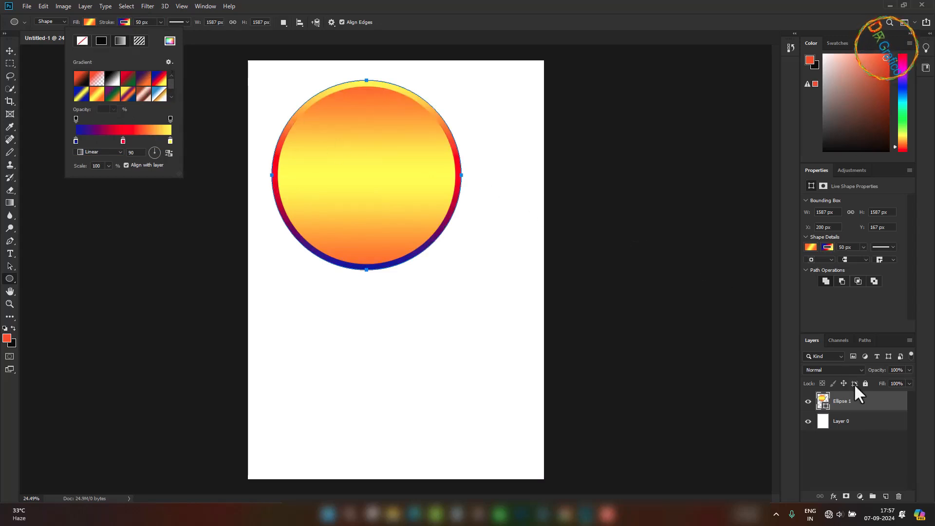
left_click(881, 409)
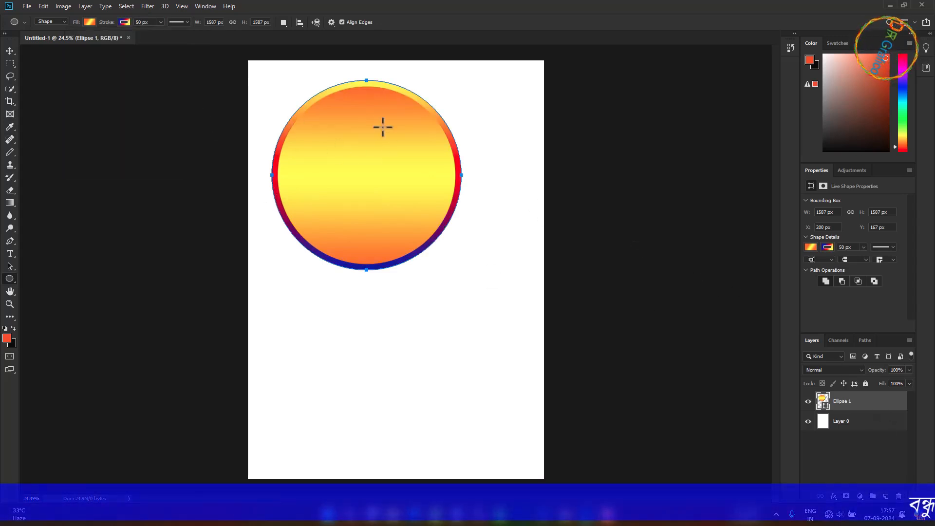
- With Combine Shapes, add overlapping, progressively smaller circles stepping down from the large circle's lower-right edge, the last about 481 px in diameter
left_click(283, 22)
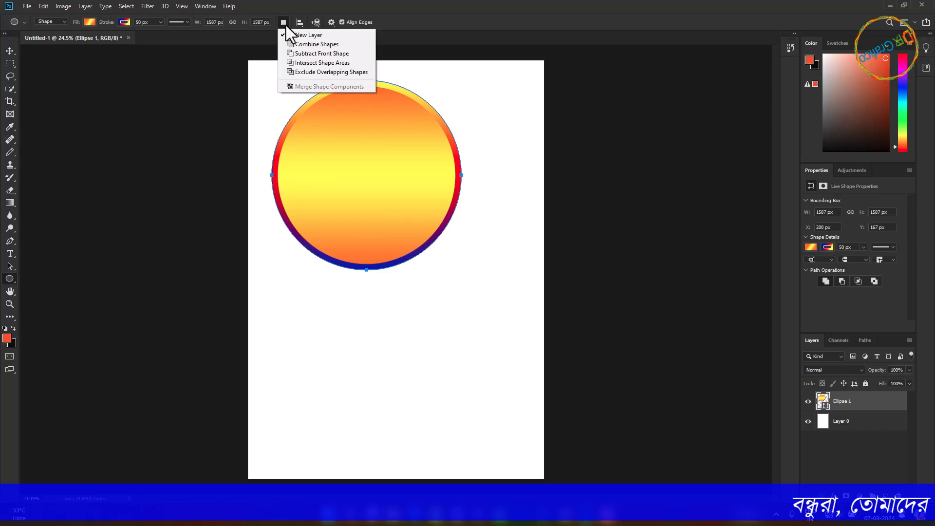
left_click(308, 44)
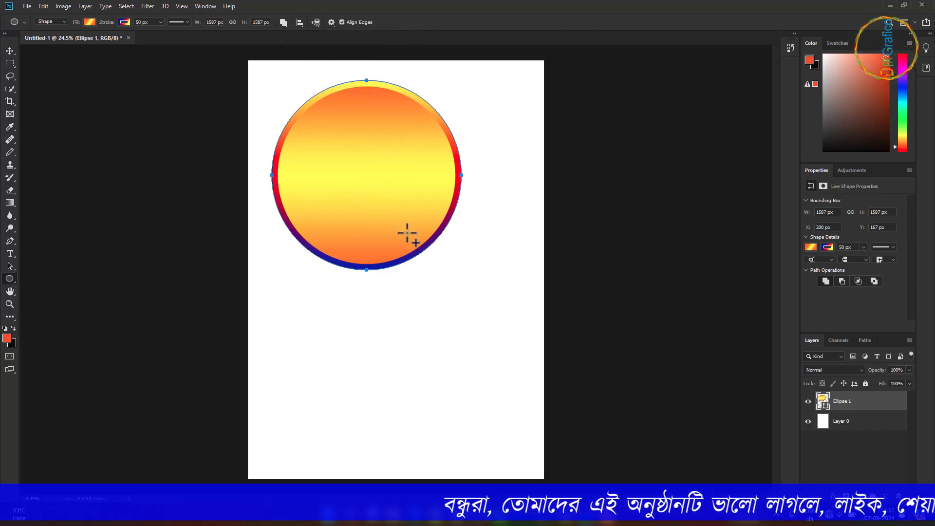
left_click_drag(369, 171, 468, 269)
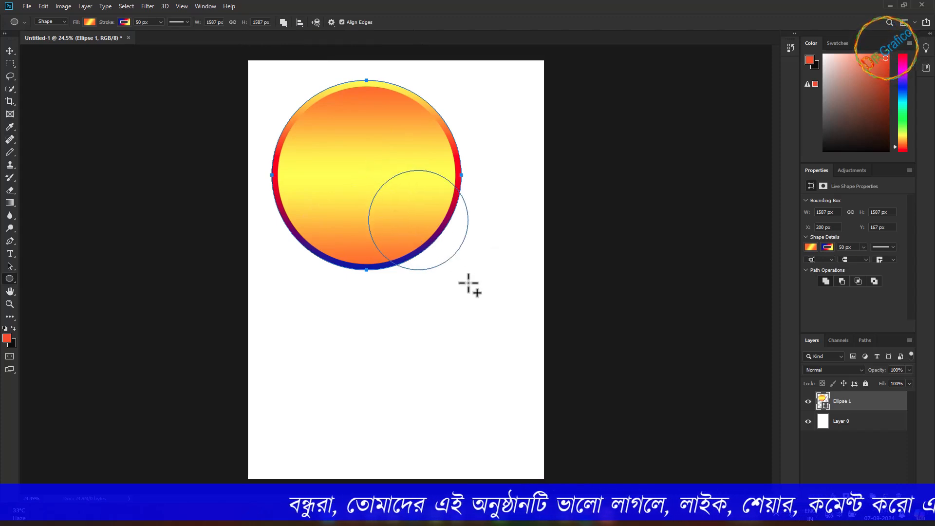
mouse_move(432, 228)
left_mouse_down()
mouse_move(499, 282)
mouse_move(488, 280)
mouse_move(517, 311)
left_mouse_up()
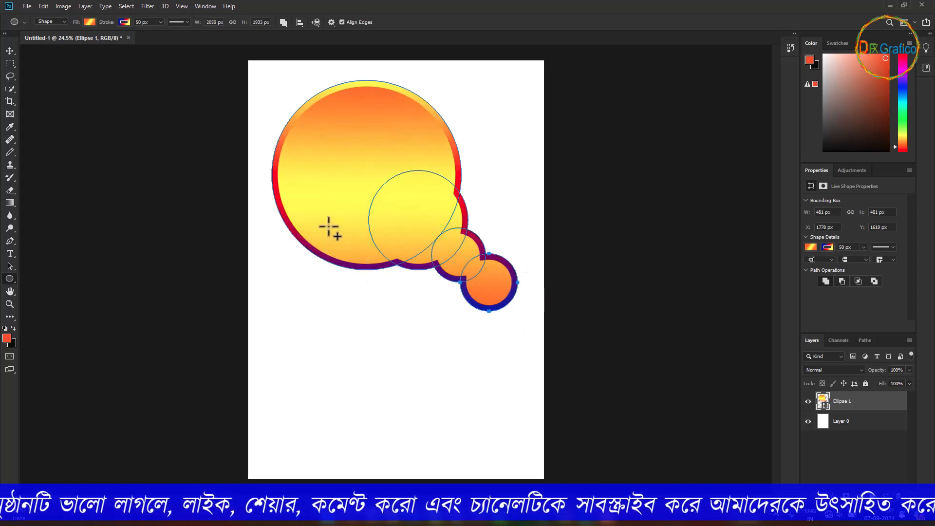
- Add three more combined circles along the large circle's lower-left edge, including one about 228 px and one about 485 px in diameter
left_click_drag(328, 225, 291, 275)
left_click_drag(304, 239, 277, 315)
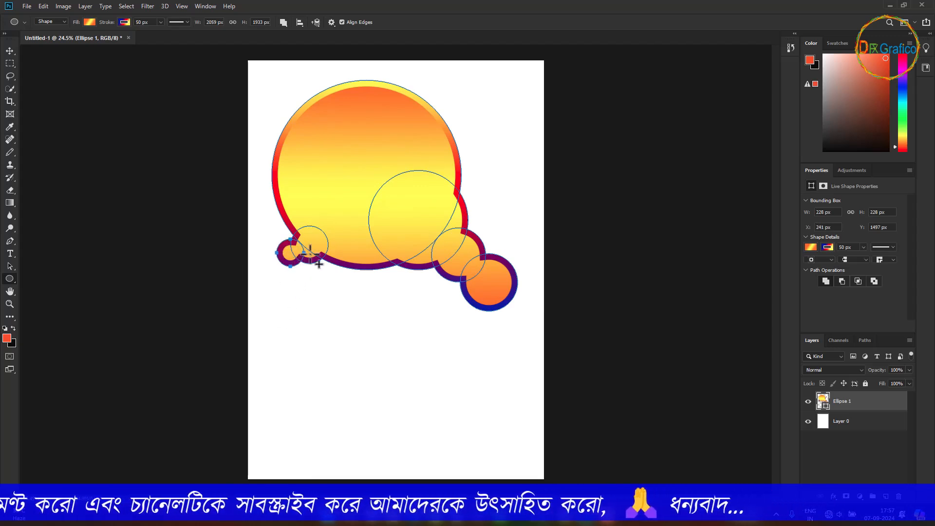
left_click_drag(316, 236, 375, 354)
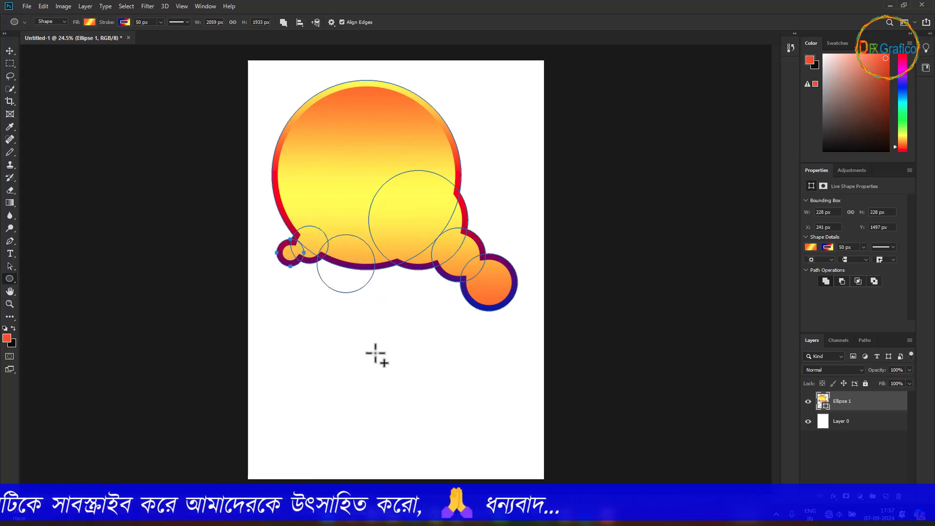
- Delete the Ellipse 1 shape layer containing the combined circles
left_click(284, 22)
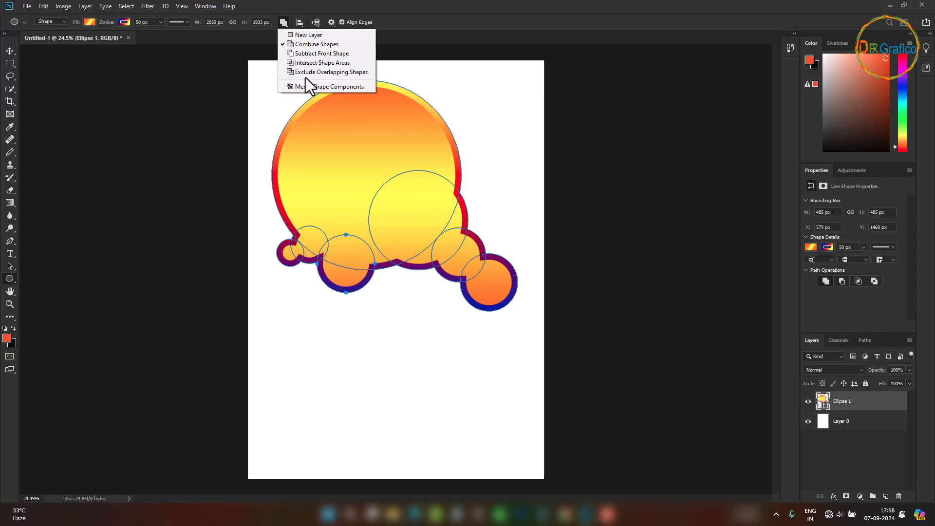
left_click(723, 339)
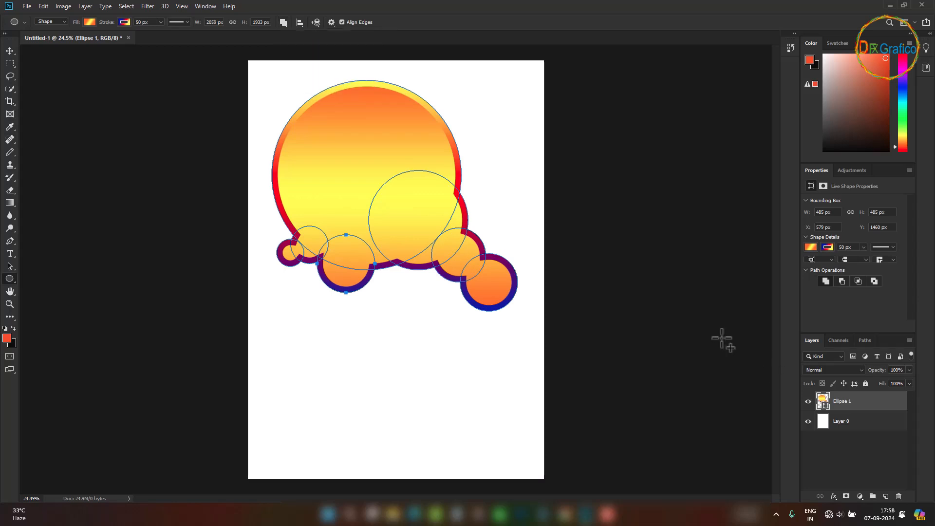
left_click(898, 496)
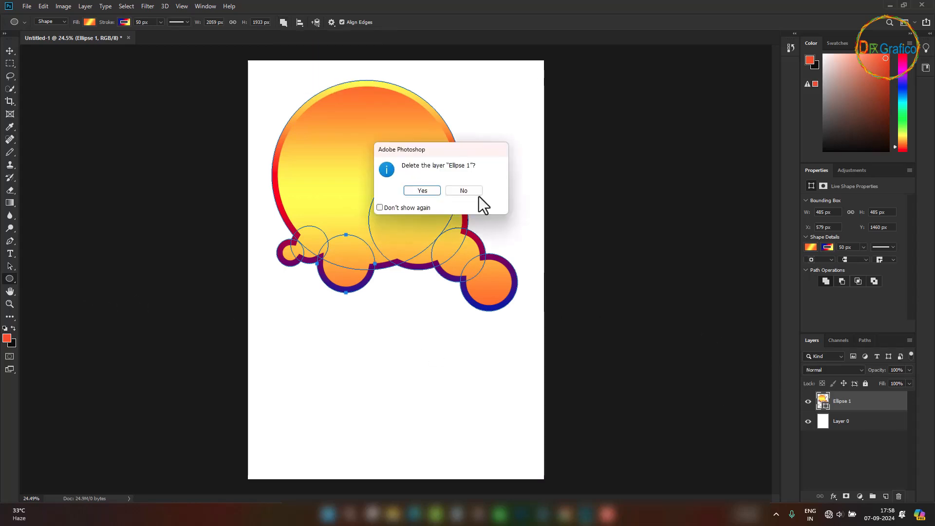
left_click(430, 192)
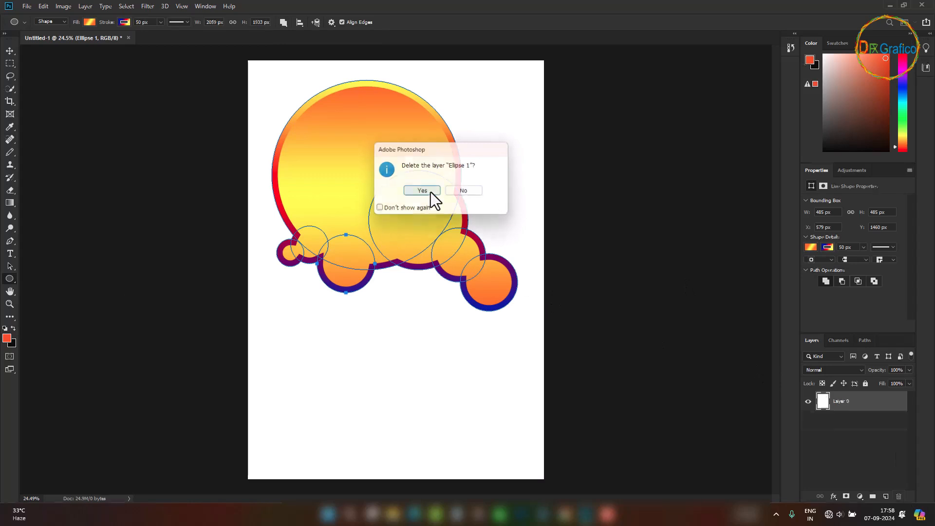
- Draw a 5-sided polygon about 950 × 985 px in the page's upper-left area with the Polygon Tool, and switch to the Move tool
right_click(7, 280)
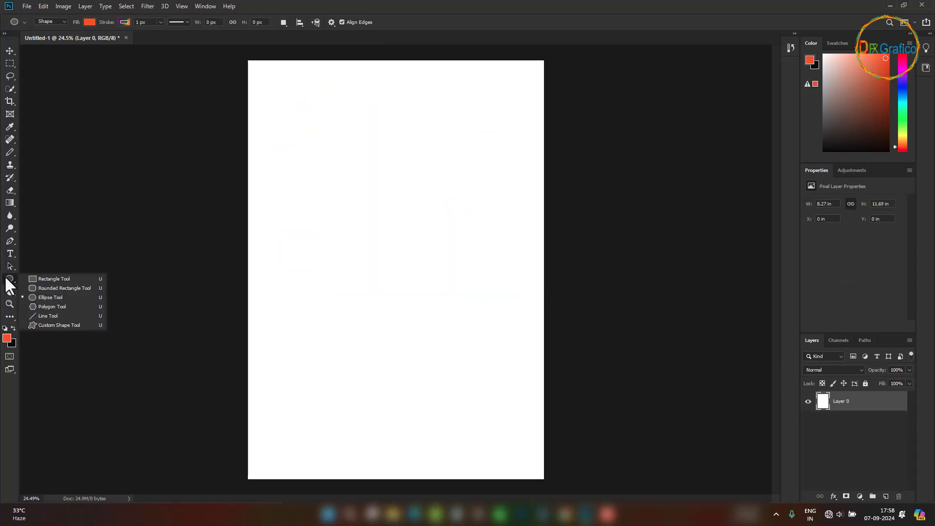
left_click(46, 306)
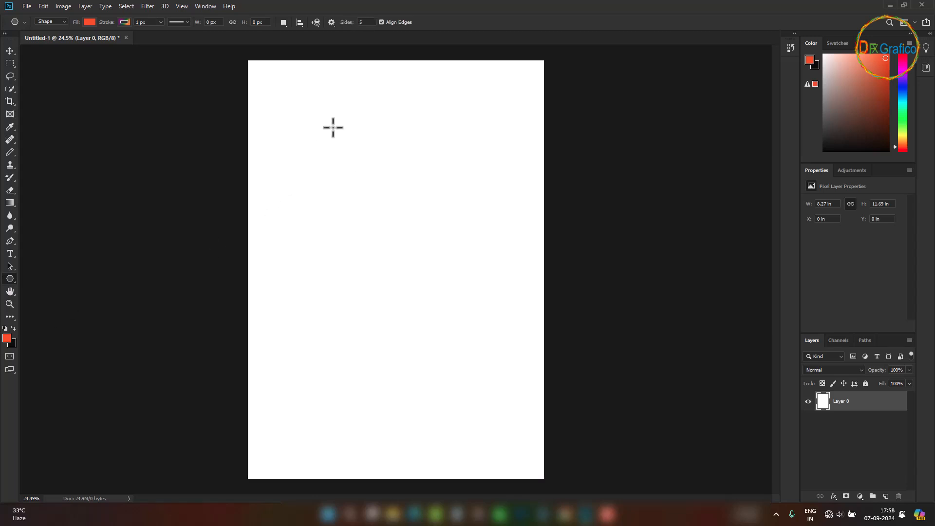
left_click_drag(333, 141, 384, 174)
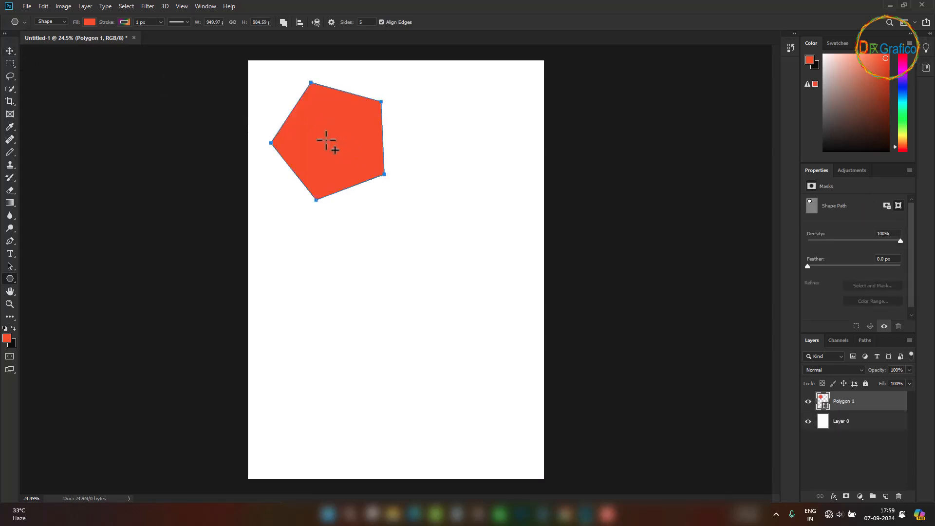
left_click(10, 50)
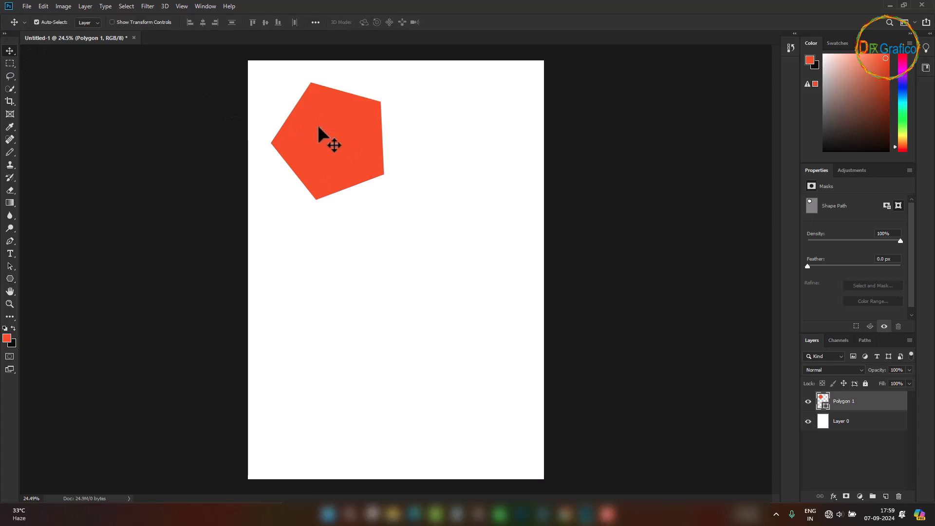
- Move the pentagon toward the page's centre and draw a 10-sided polygon about 779 × 771 px at the page's top edge
left_click_drag(319, 128, 366, 180)
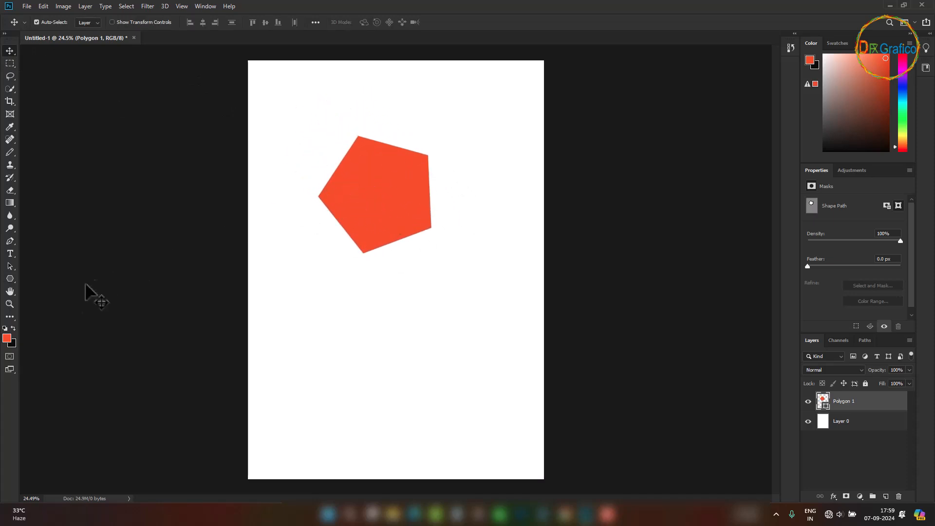
left_click(11, 279)
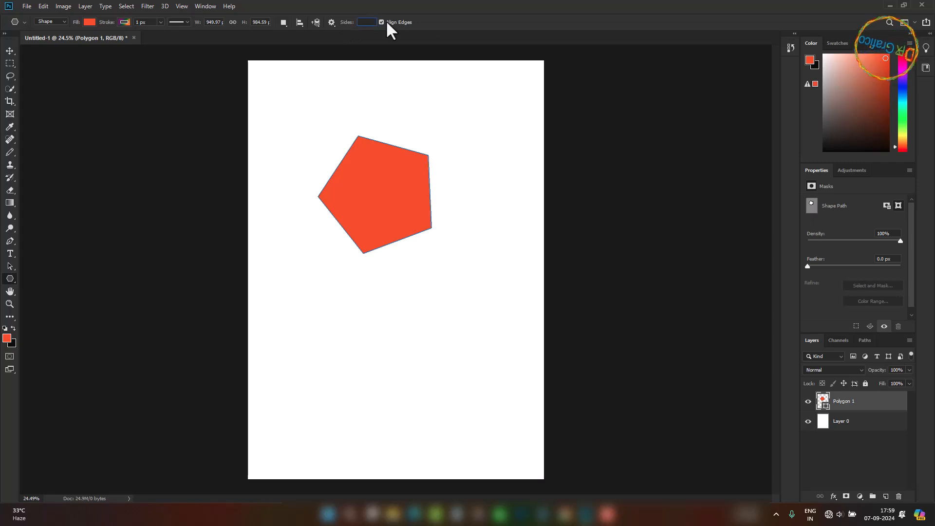
type("10")
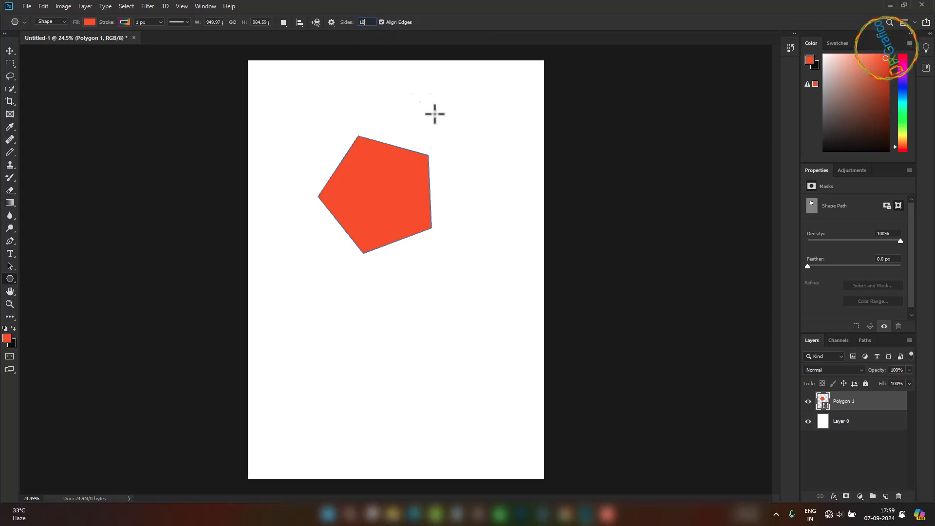
left_click_drag(434, 102, 470, 132)
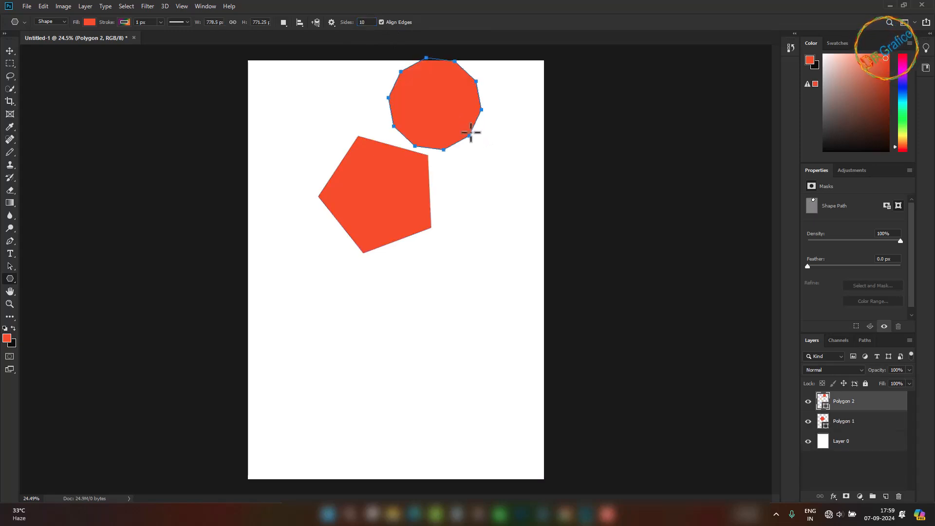
- Move the 10-sided polygon to the page's upper-left area and the pentagon to its upper-right area
left_click(10, 51)
left_click_drag(436, 105, 310, 277)
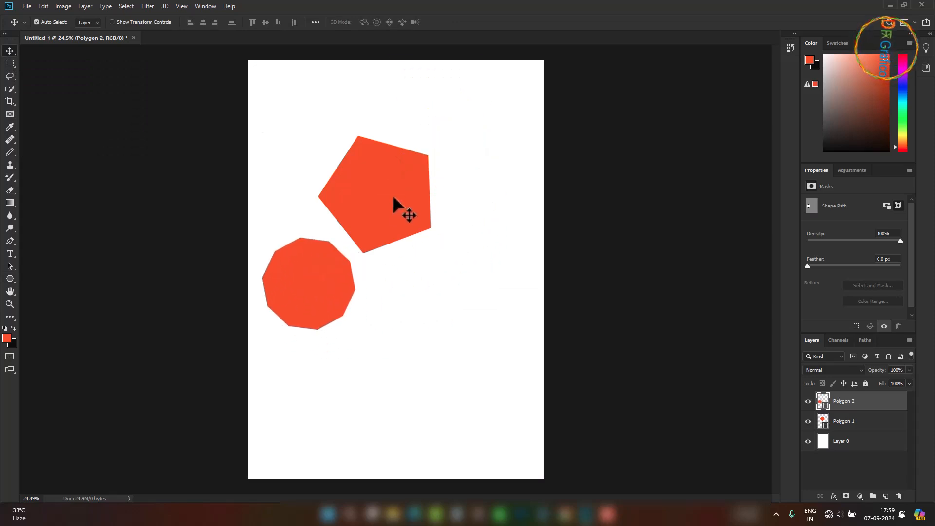
left_click_drag(389, 202, 471, 142)
left_click_drag(305, 263, 315, 144)
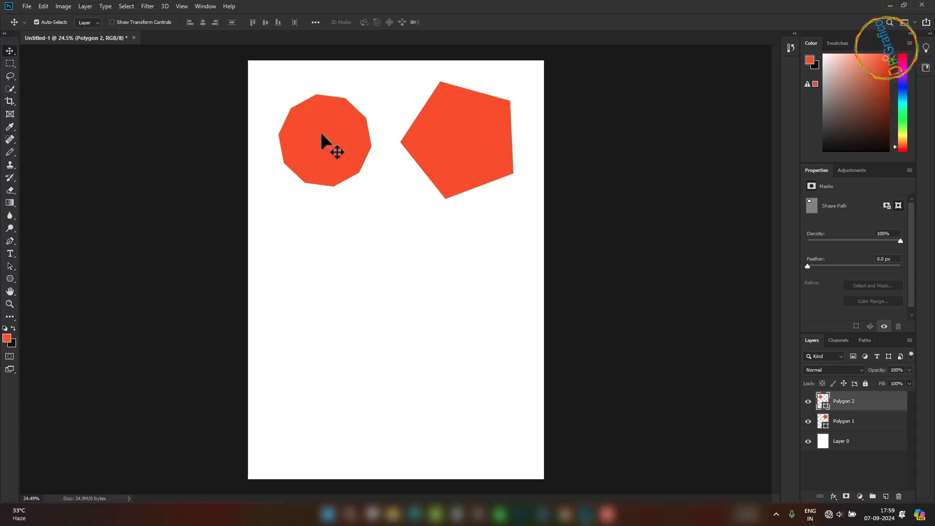
- Draw a 3-sided polygon about 753 × 733 px between and below the two polygons, and switch to the Move tool
left_click(10, 279)
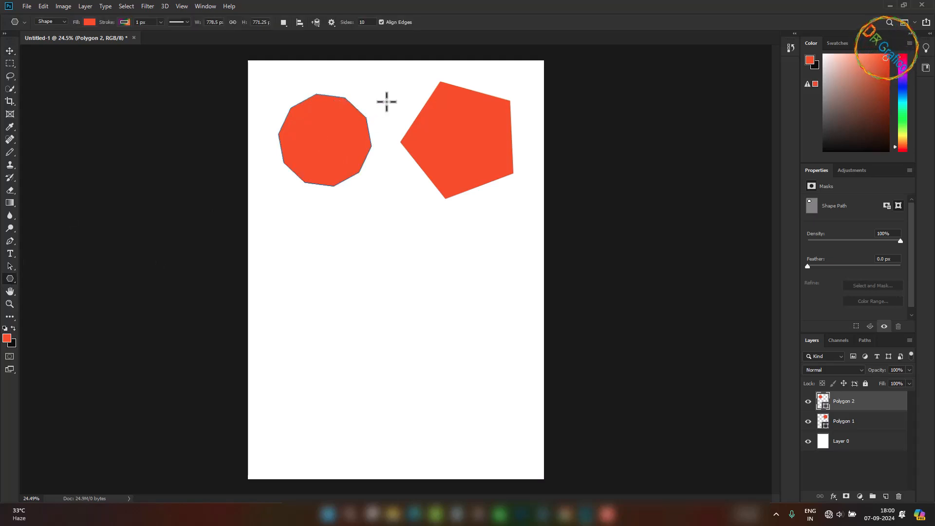
double_click(365, 22)
key("BackSpace")
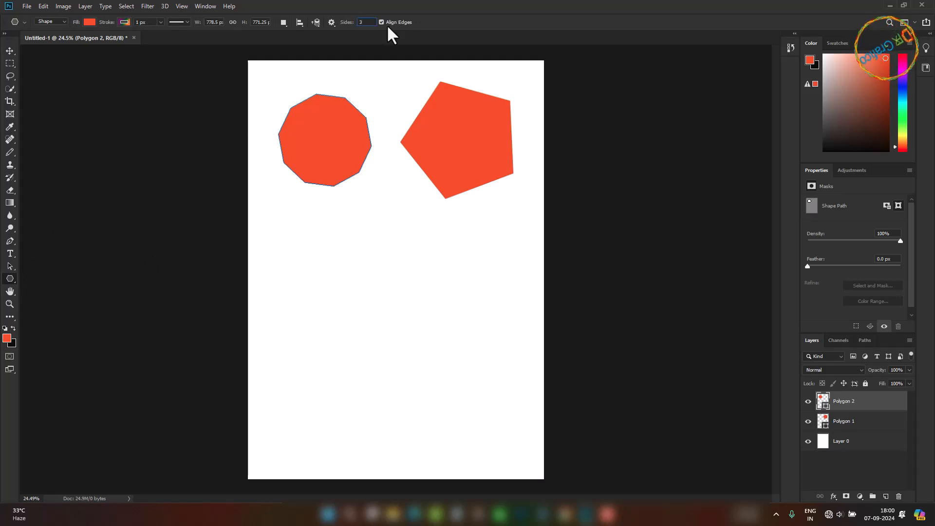
left_click_drag(292, 225, 383, 214)
left_click(10, 51)
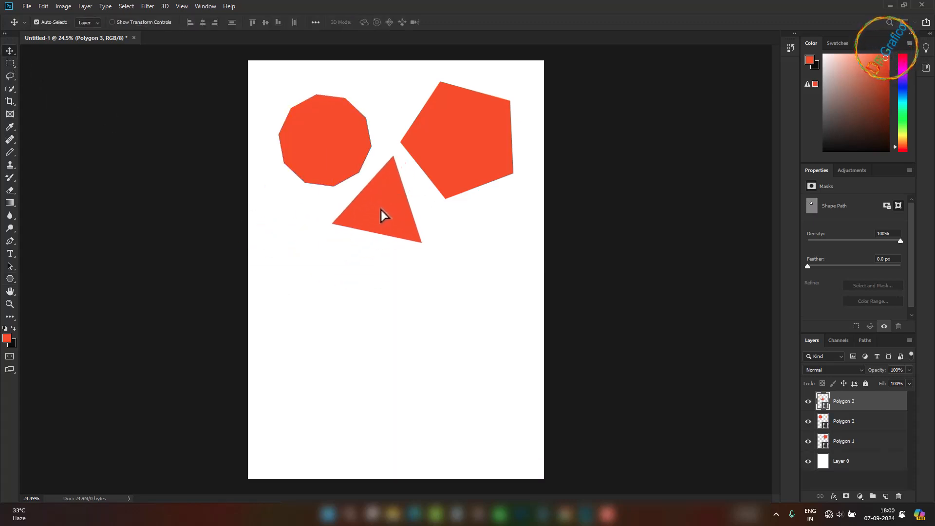
- With the Line Tool at 1 px weight, draw a horizontal line about 1771 px long below the triangle, added to the triangle's layer
left_click(9, 281)
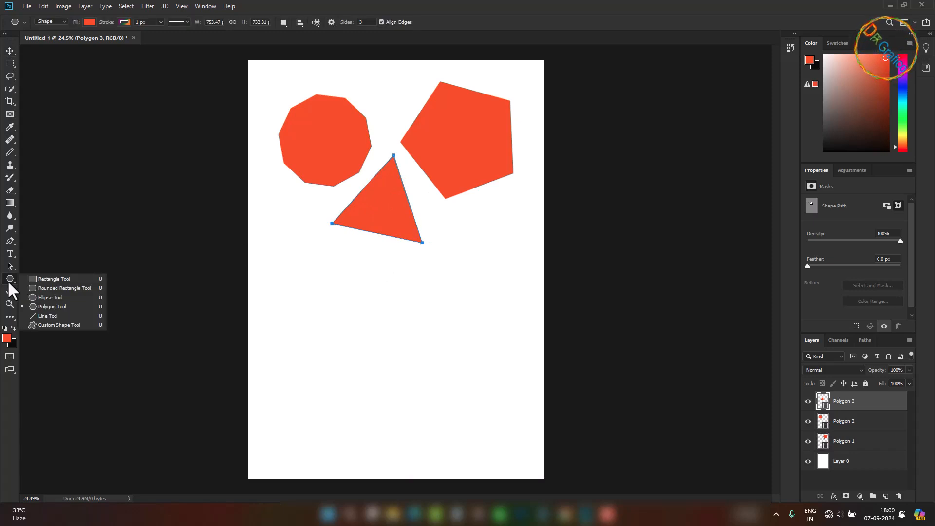
left_click(8, 281)
left_click(124, 22)
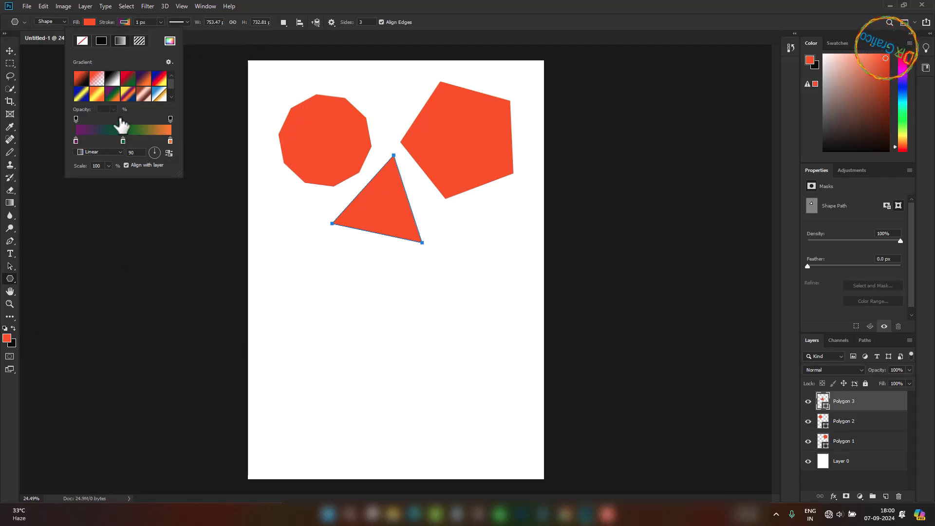
left_click_drag(10, 279, 55, 319)
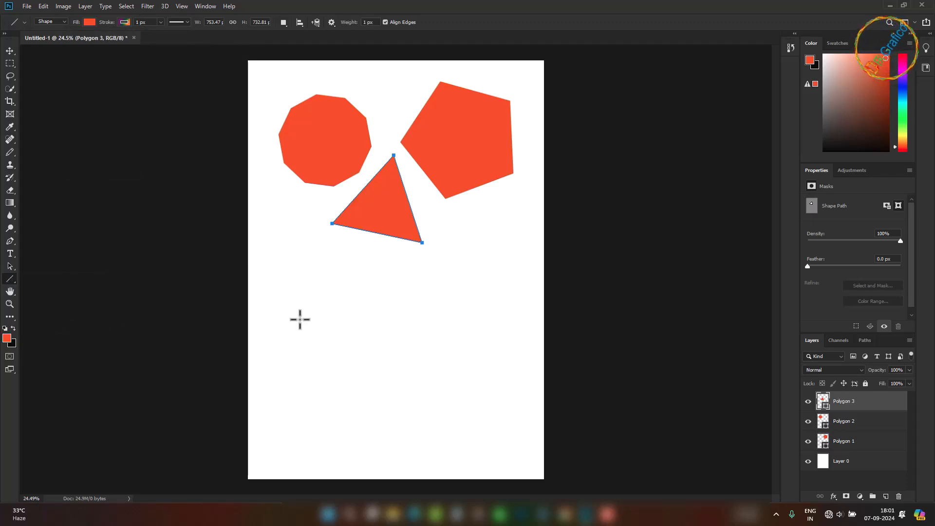
key("shift")
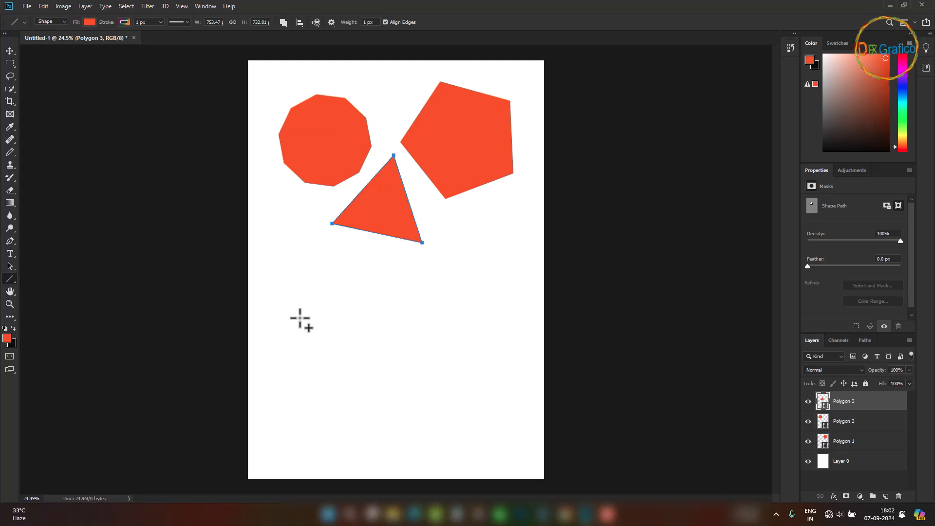
left_click_drag(300, 317, 510, 317)
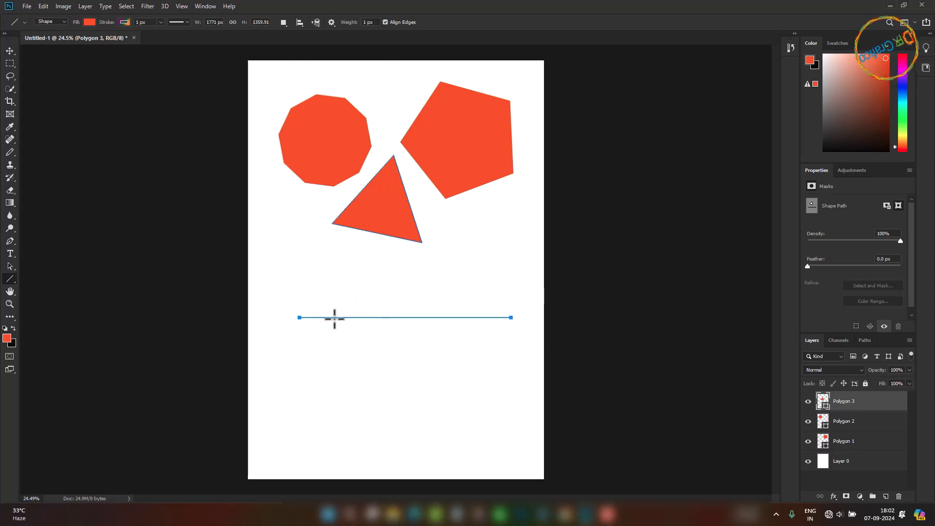
- Set the line weight to 65 px and draw a horizontal line about 2015 px long between the triangle and the thin line
double_click(372, 22)
type("65")
key("Return")
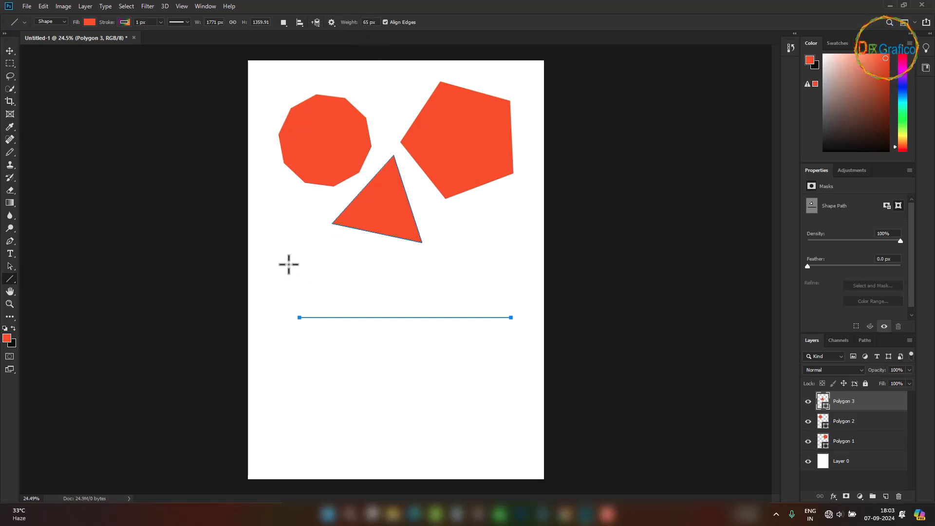
mouse_move(287, 262)
left_mouse_down()
mouse_move(404, 282)
mouse_move(510, 279)
left_mouse_up()
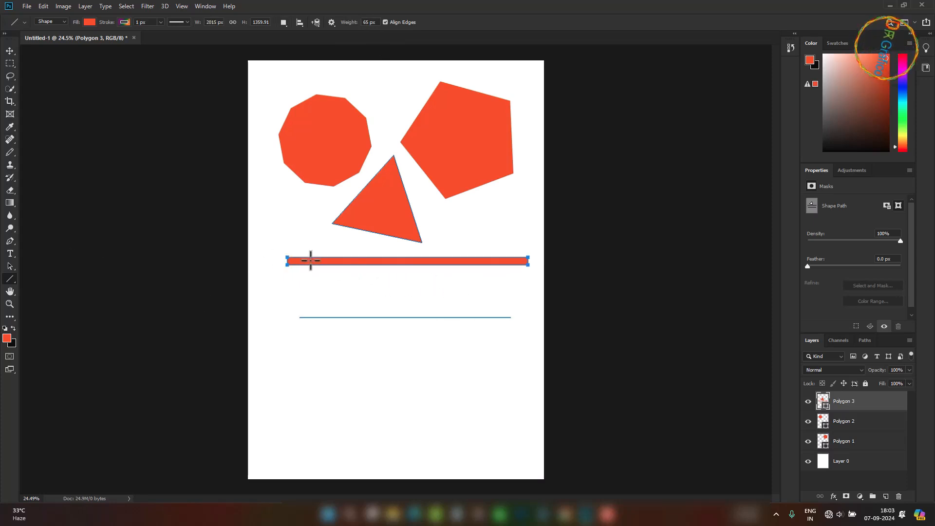
- Set the fill of the layer holding the triangle and both lines to magenta, and switch to the Move tool
left_click(89, 21)
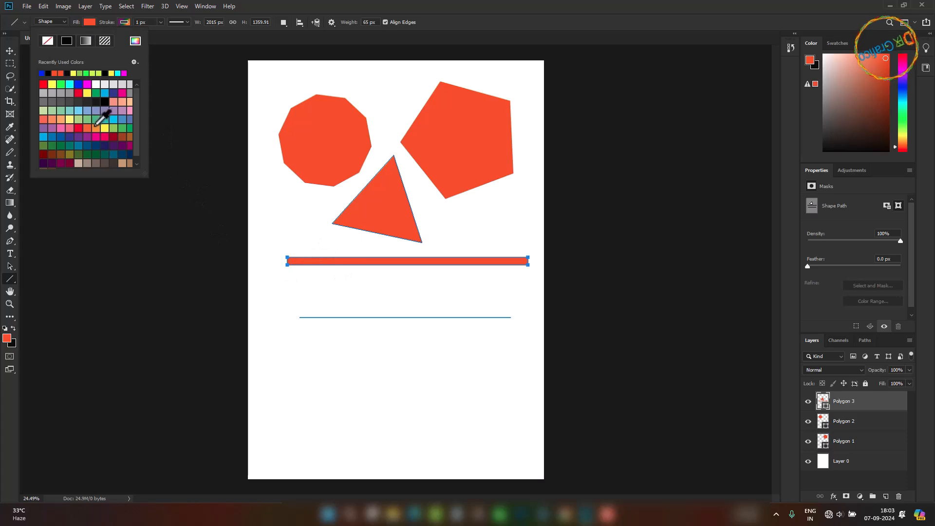
left_click(87, 84)
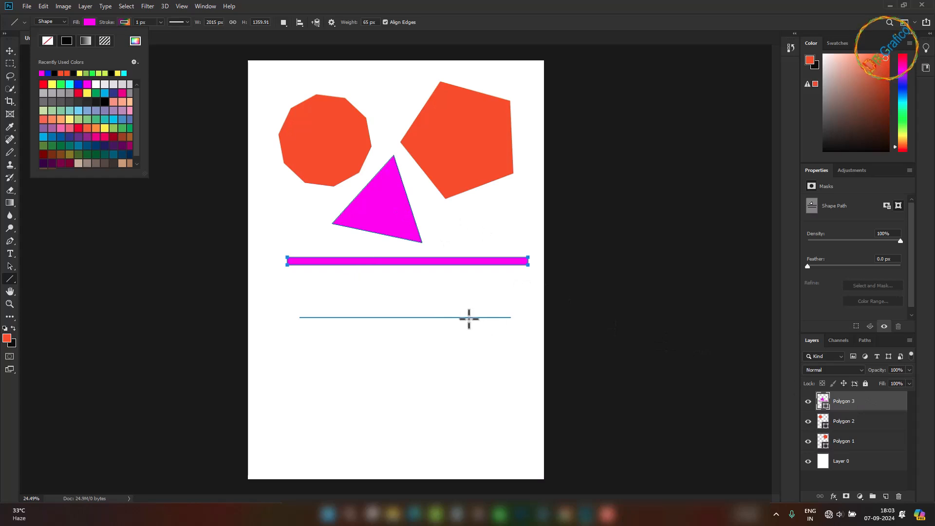
left_click(8, 48)
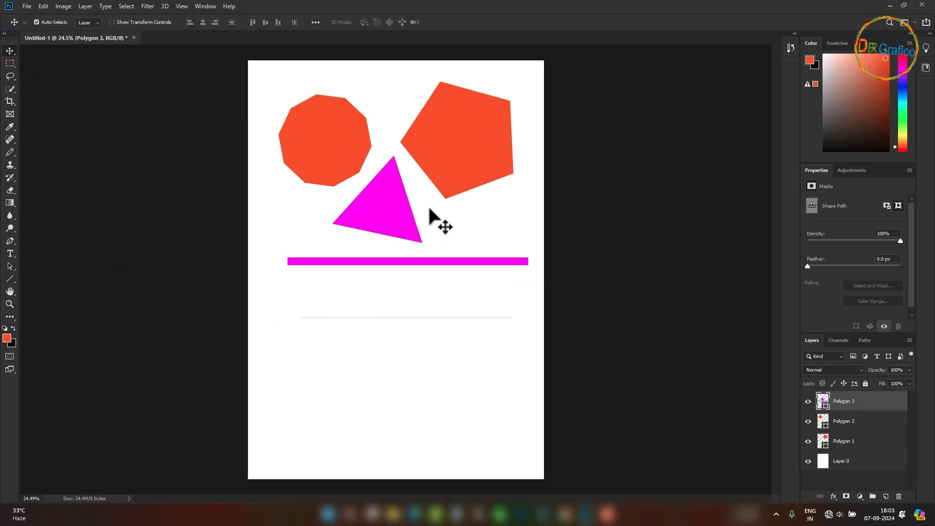
- Undo the magenta fill and both lines drawn on the triangle's layer
key("ctrl+z")
key("ctrl+z")
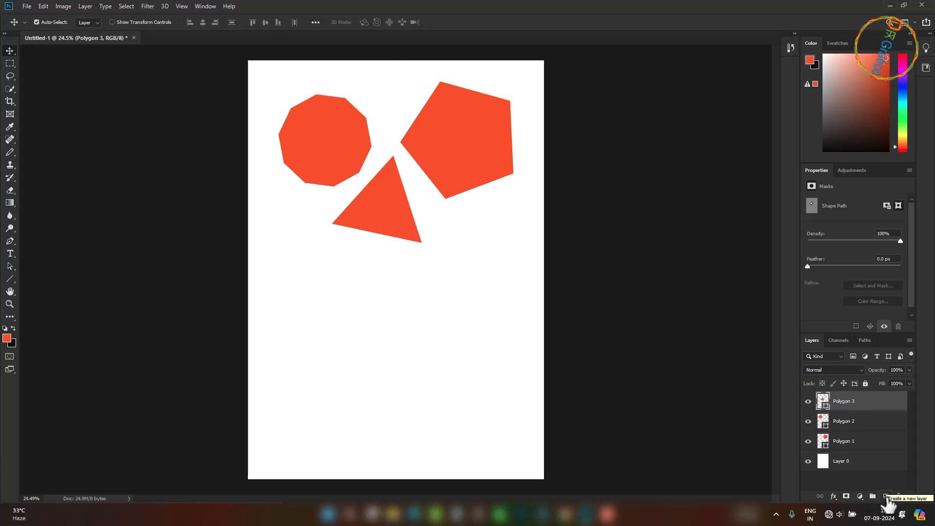
- Create a new layer and draw a 65 px thick horizontal line about 1558 px long on it, below the triangle
left_click(886, 497)
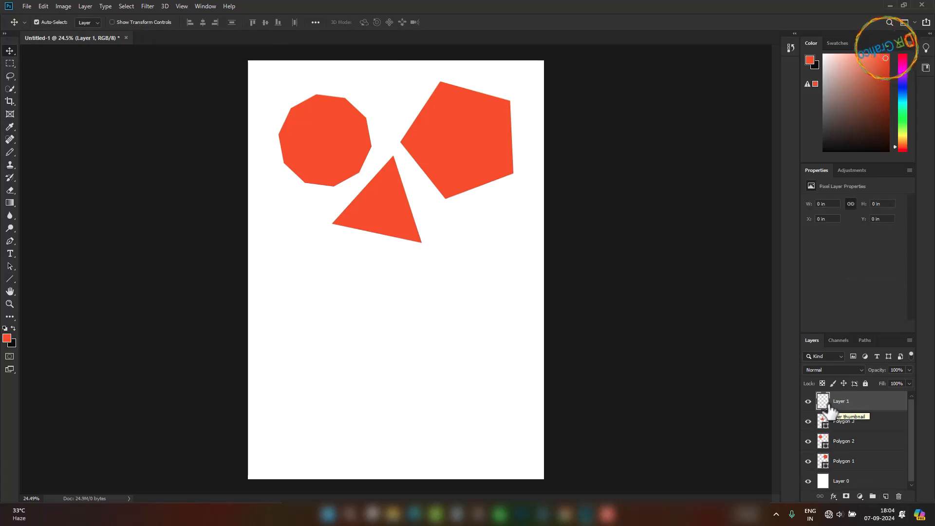
left_click(10, 279)
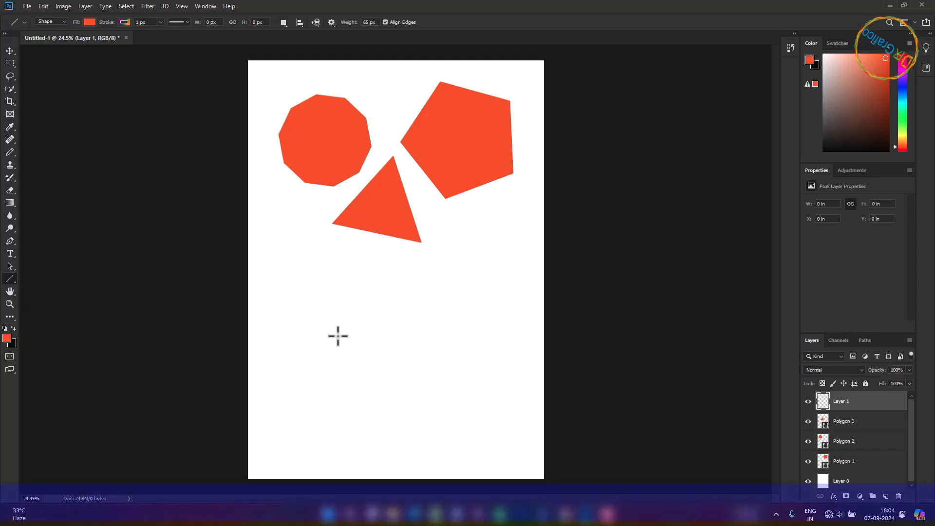
mouse_move(301, 307)
left_mouse_down()
mouse_move(347, 315)
mouse_move(488, 306)
left_mouse_up()
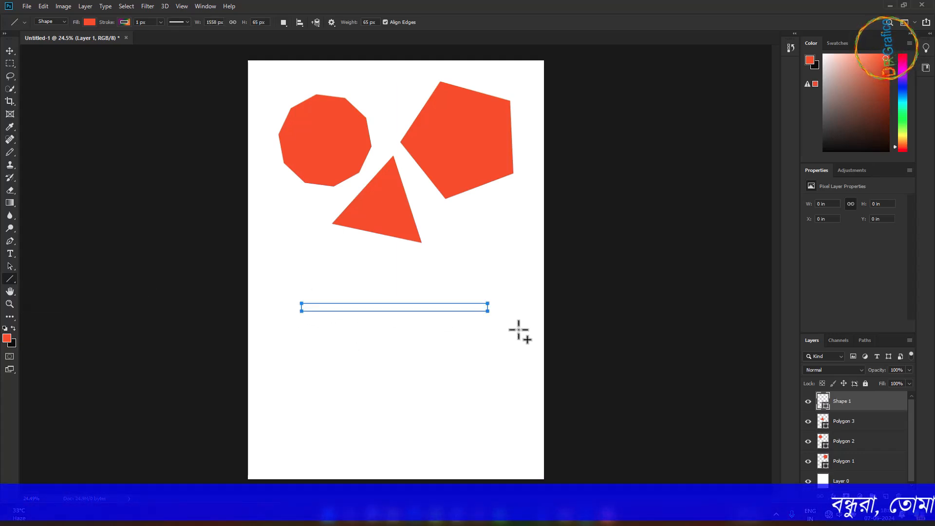
- Try a magenta fill on the line and replace it with the linear orange-yellow-orange gradient
left_click(90, 22)
left_click(87, 85)
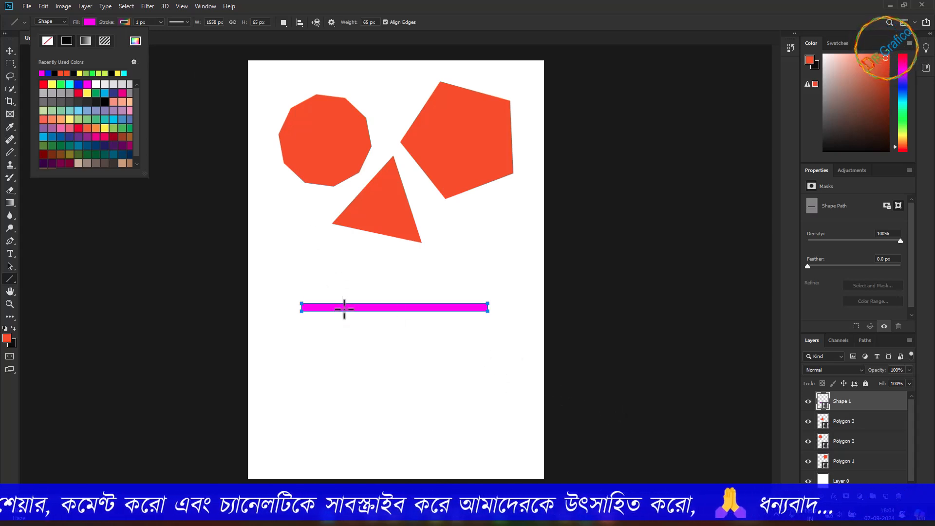
left_click(84, 39)
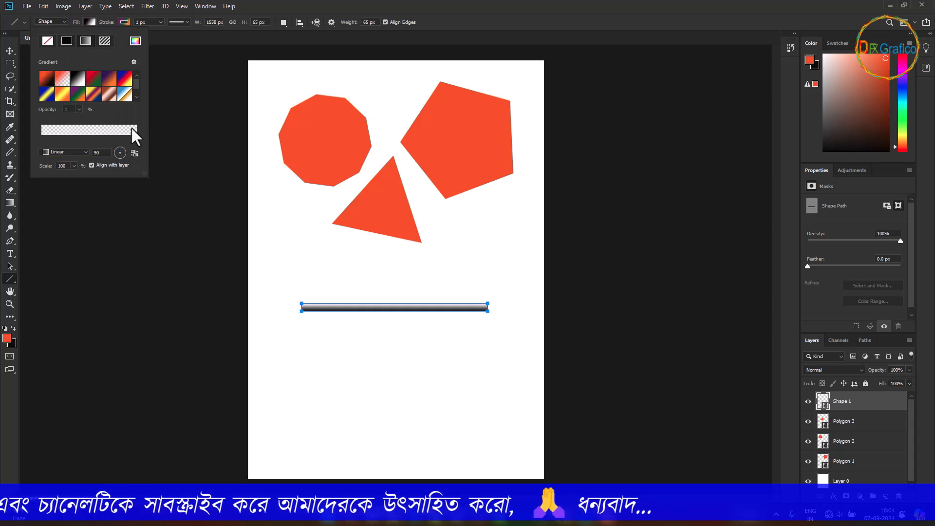
left_click(69, 96)
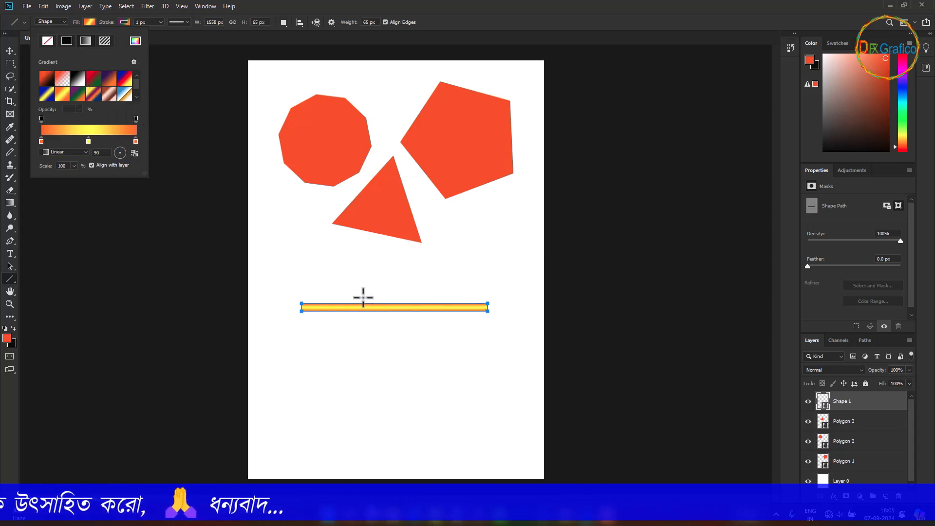
- Give the line a red stroke 15.6 px wide in the dashed style
left_click(160, 22)
left_click_drag(159, 32, 162, 36)
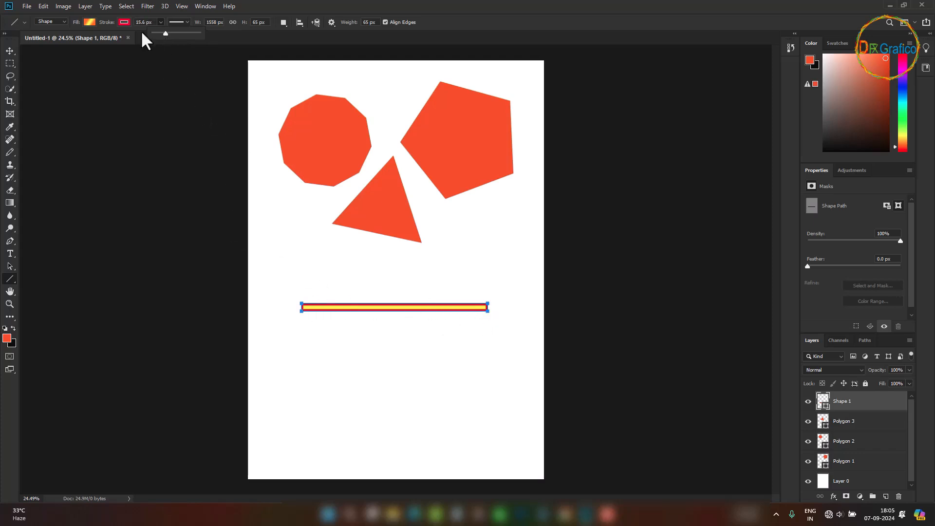
left_click(187, 22)
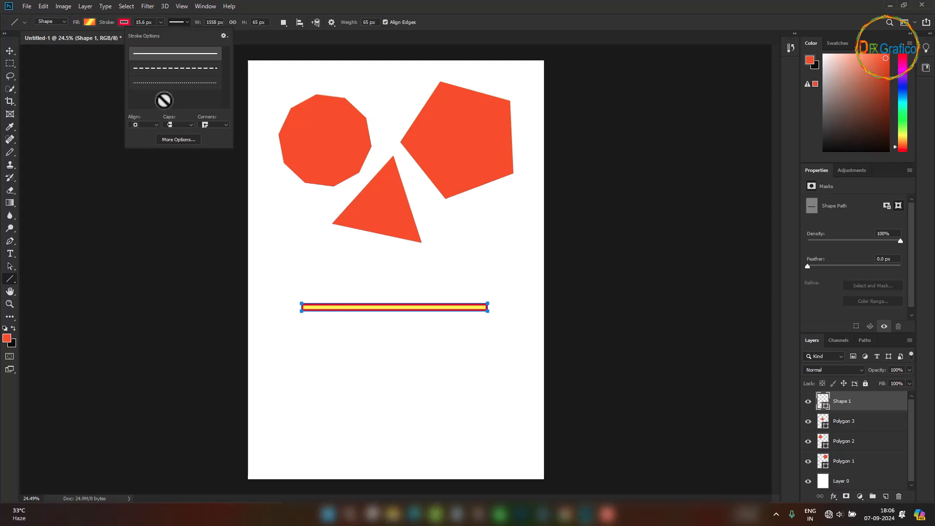
left_click(175, 69)
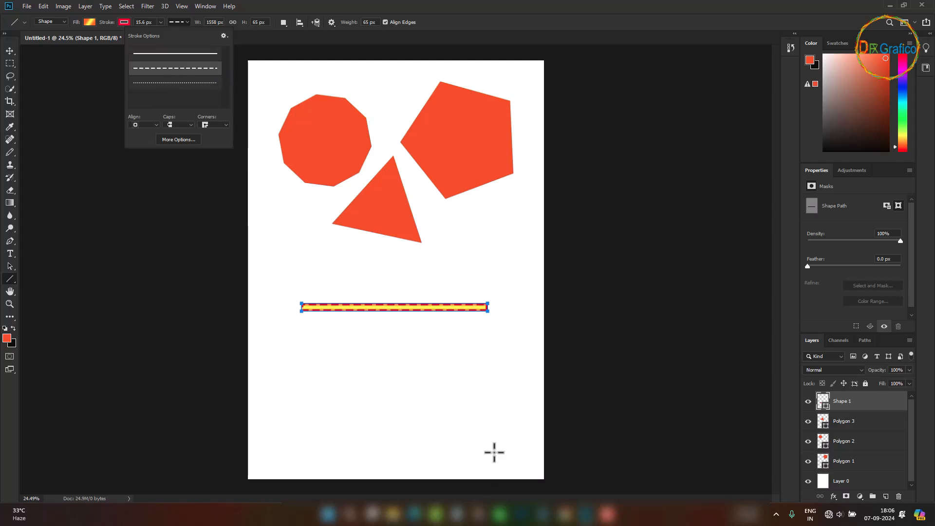
scroll(494, 451, "up", 2)
scroll(463, 396, "up", 1)
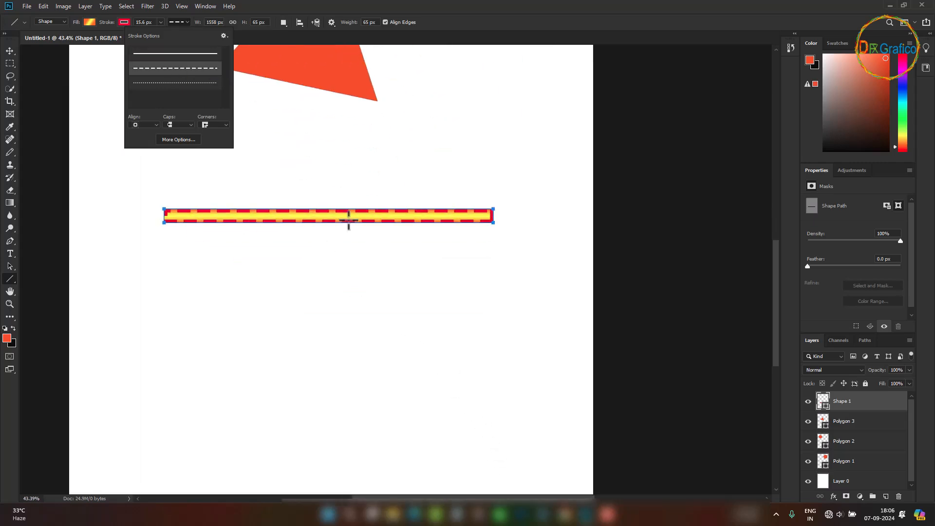
- Try the dotted style for the line's stroke and return it to the dashed style
left_click(173, 86)
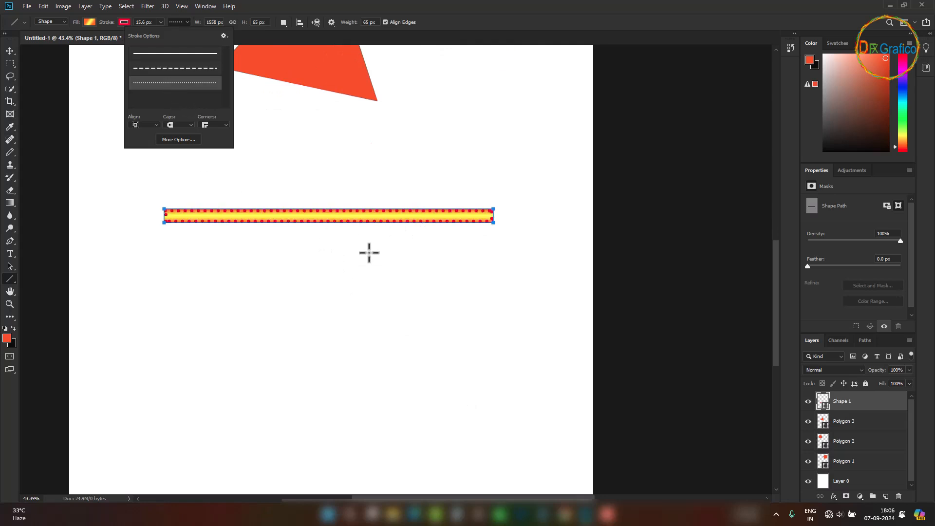
scroll(178, 217, "up", 1)
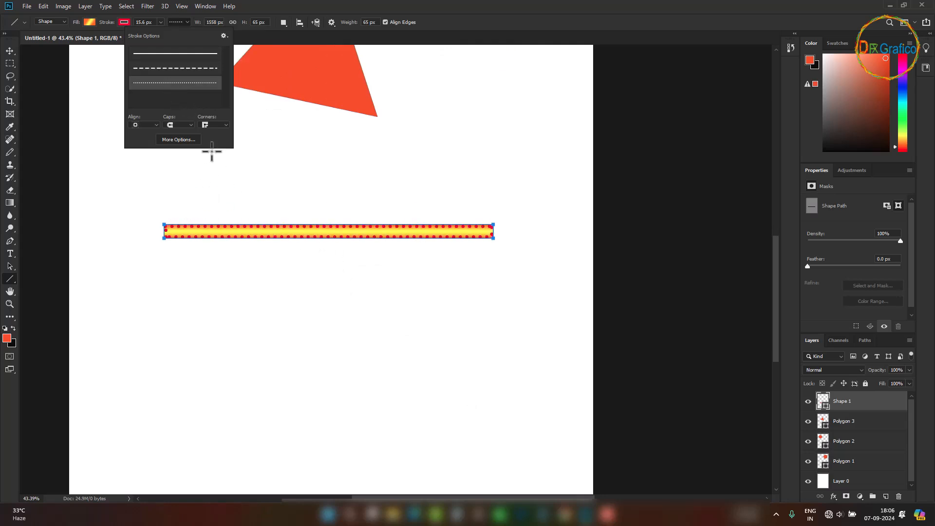
left_click(183, 69)
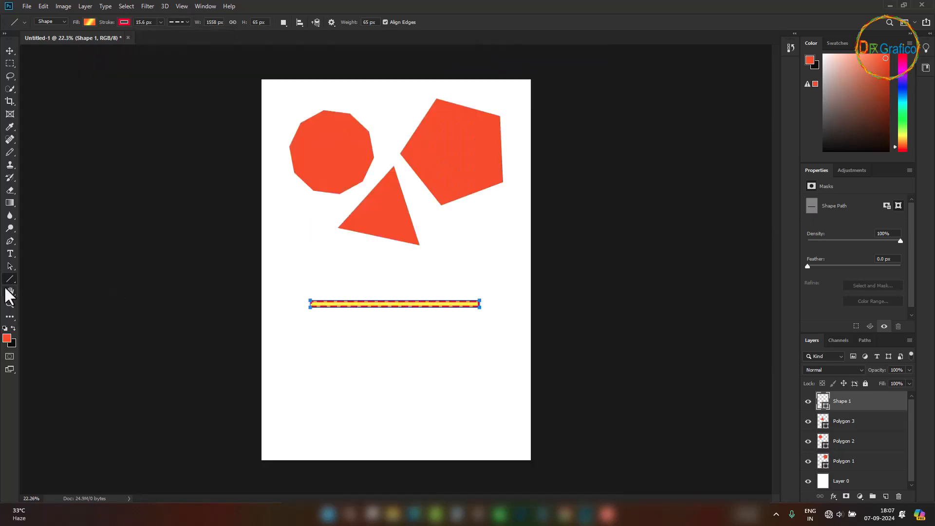
right_click(7, 279)
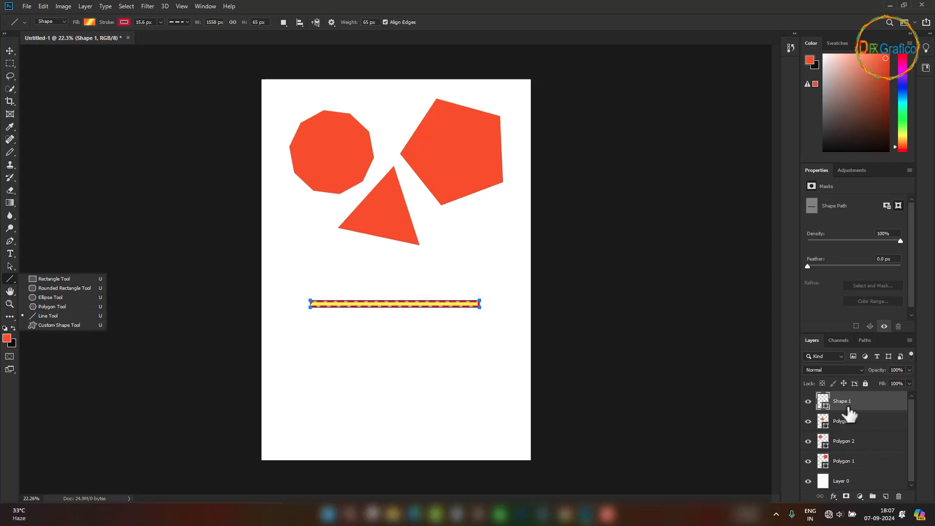
scroll(878, 416, "down", 1)
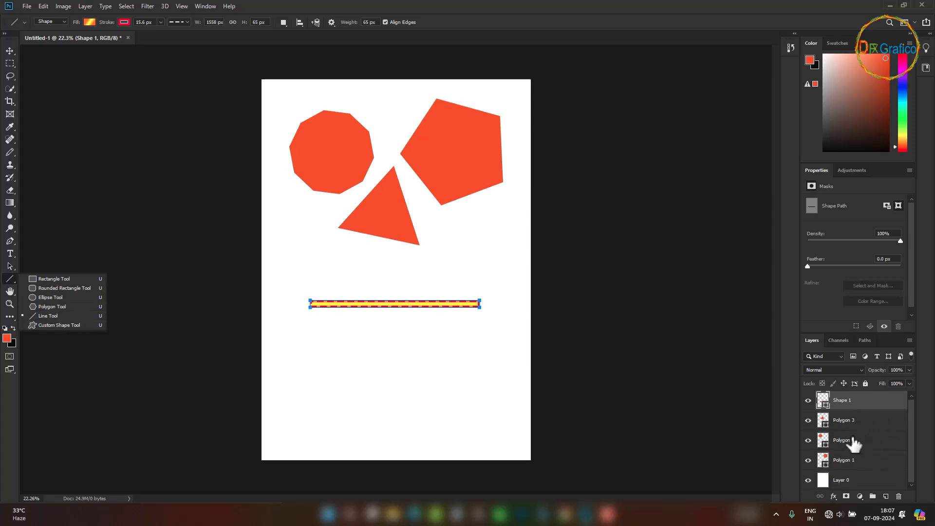
- Delete the line layer and all three polygon layers, keeping only Layer 0
left_click(10, 51)
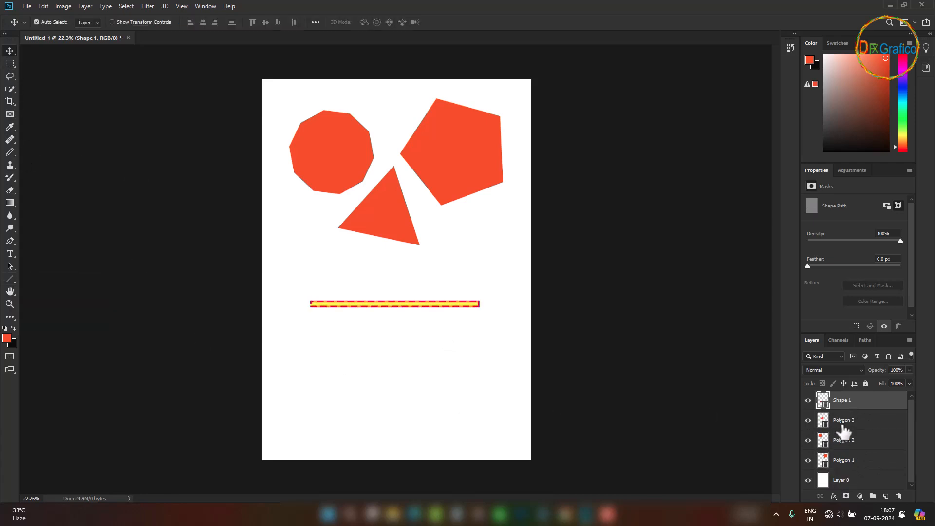
scroll(860, 402, "up", 1)
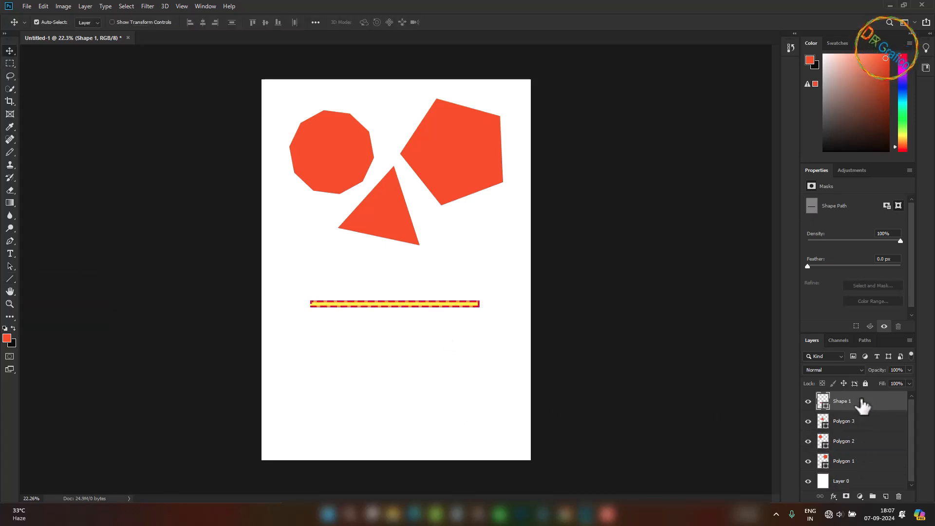
left_click(843, 463, "shift")
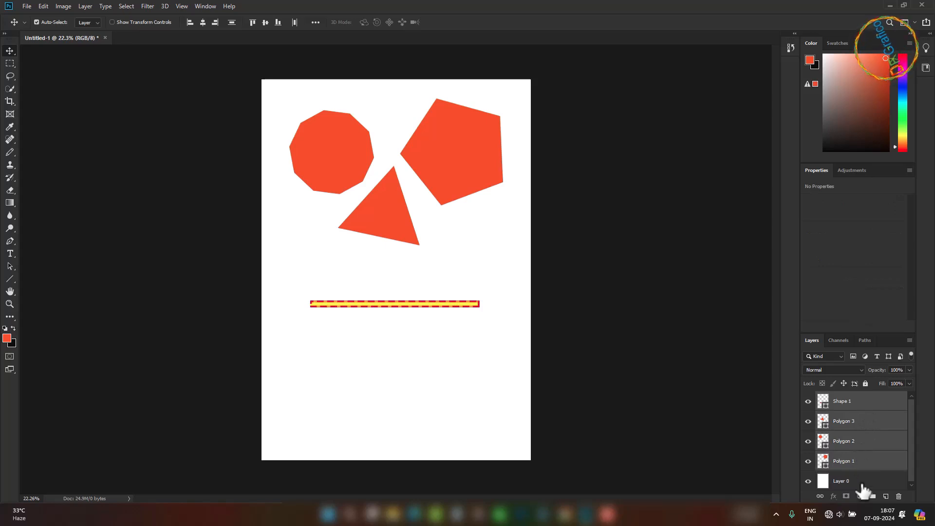
left_click(898, 496)
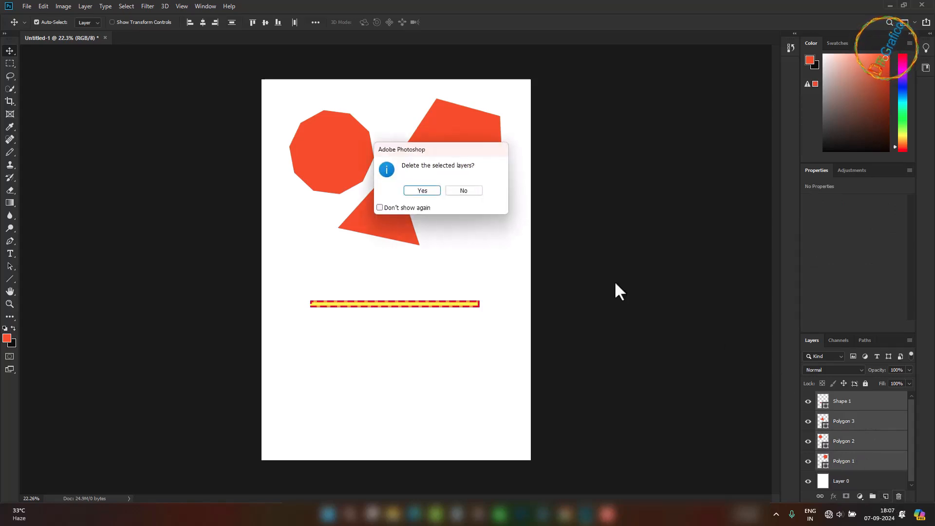
left_click(421, 190)
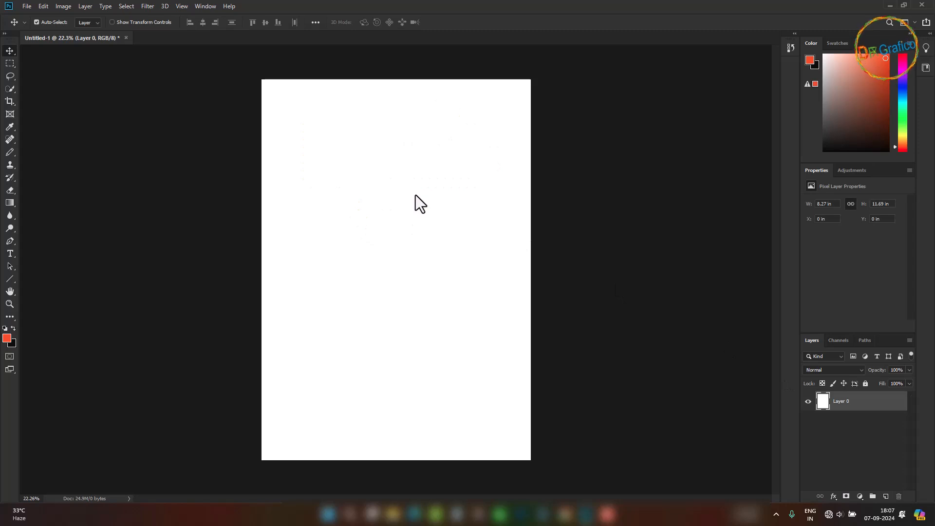
- Append the Frames set to the shape library of the Custom Shape tool
left_click(10, 279)
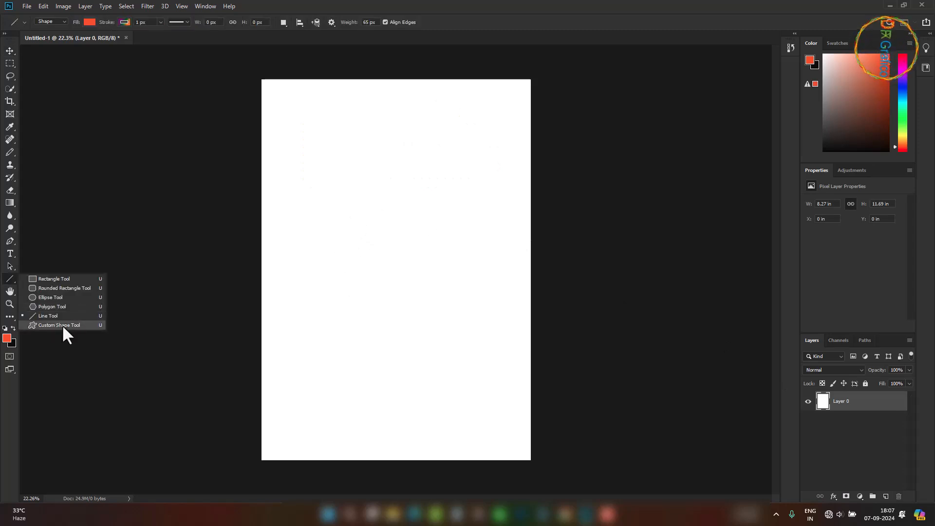
left_click(51, 324)
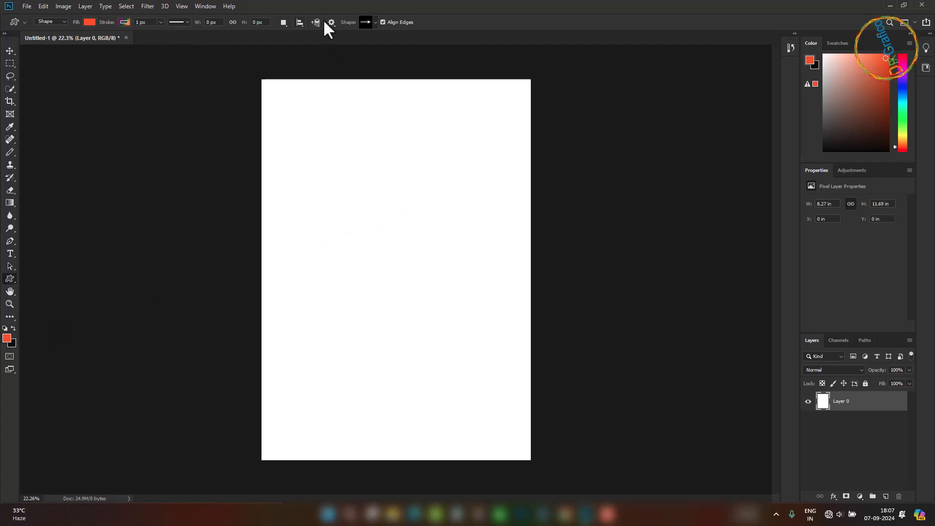
left_click(373, 22)
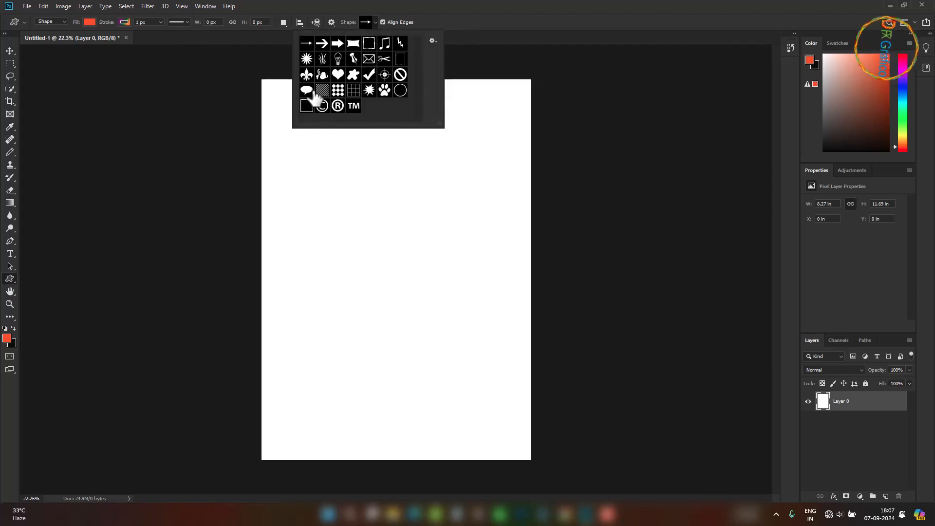
left_click(433, 40)
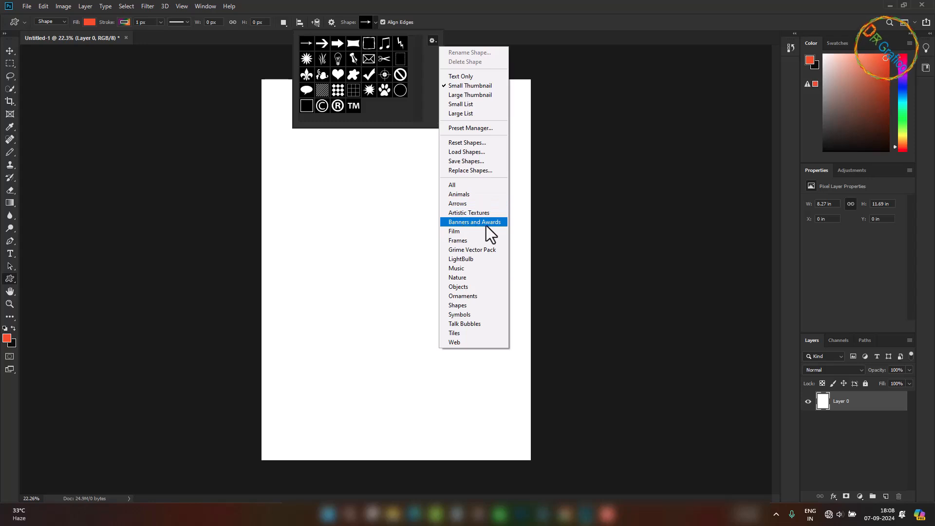
left_click(458, 239)
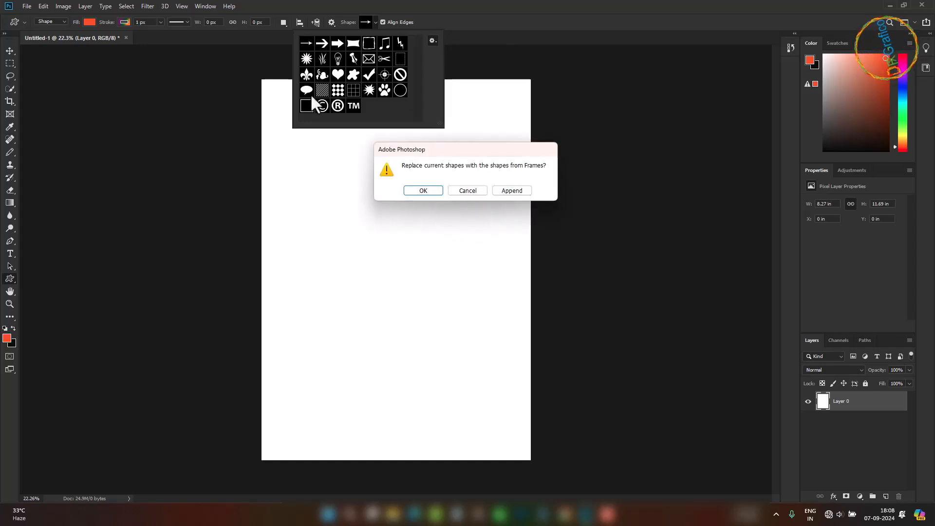
left_click(513, 190)
scroll(419, 73, "down", 1)
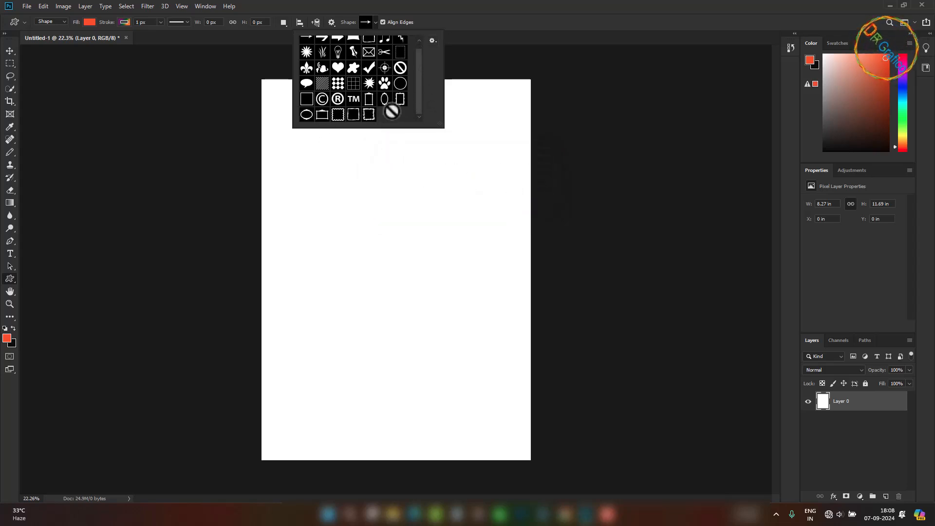
scroll(417, 73, "up", 1)
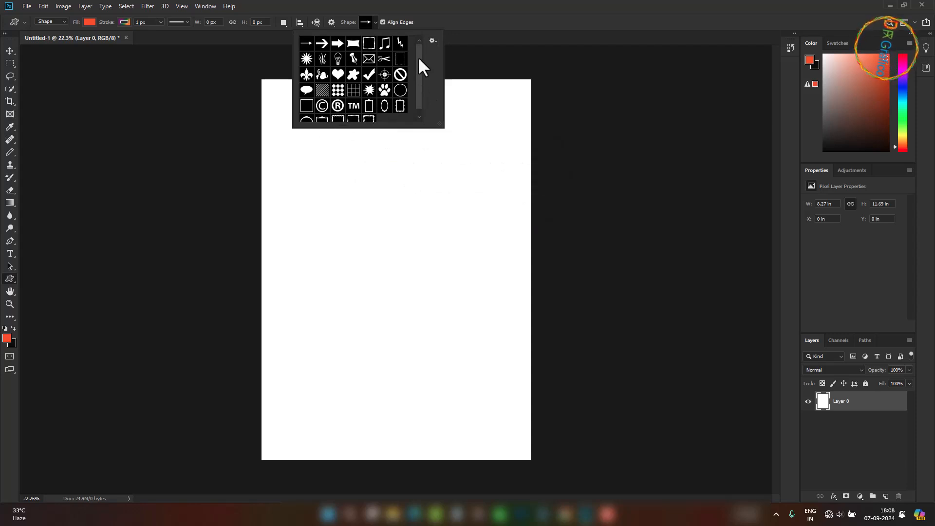
- Draw a heart custom shape about 1427 by 1243 px and move it to the horizontal centre of the page
left_click(337, 74)
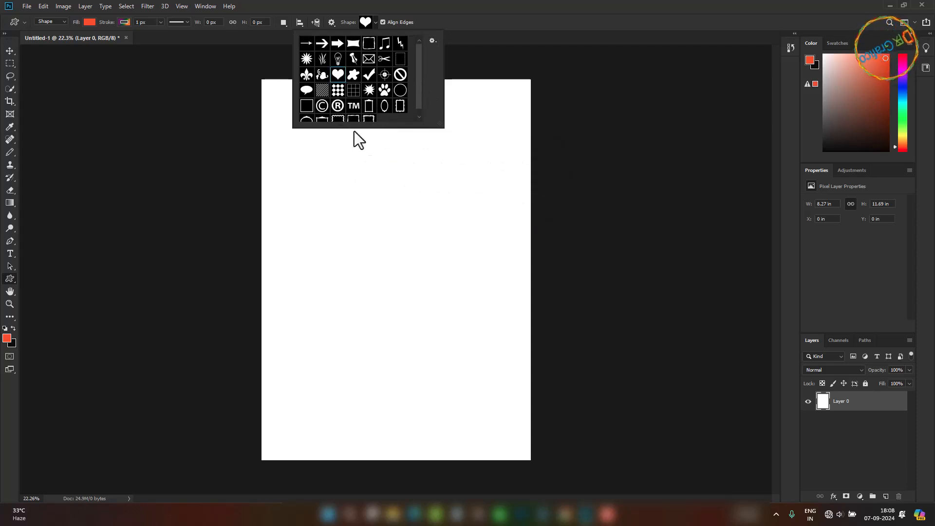
left_click(338, 175)
left_click_drag(338, 174, 493, 343)
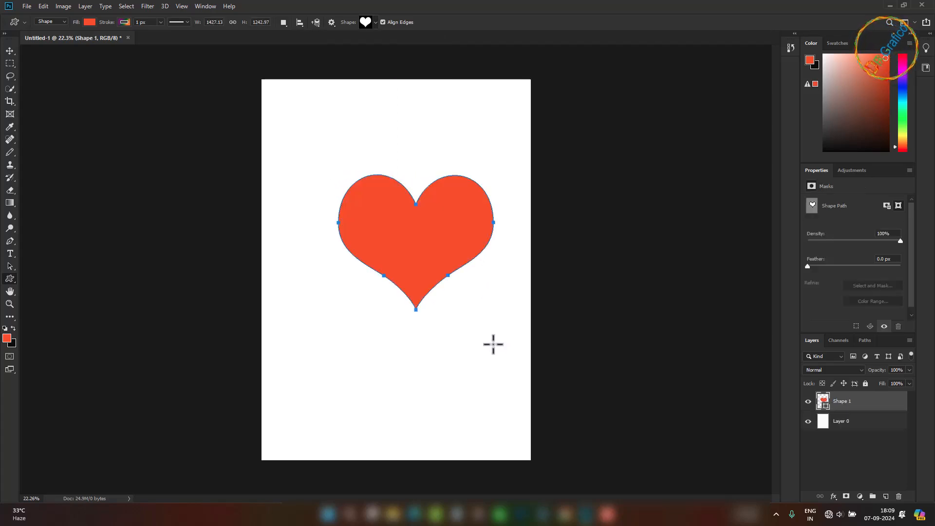
left_click(7, 51)
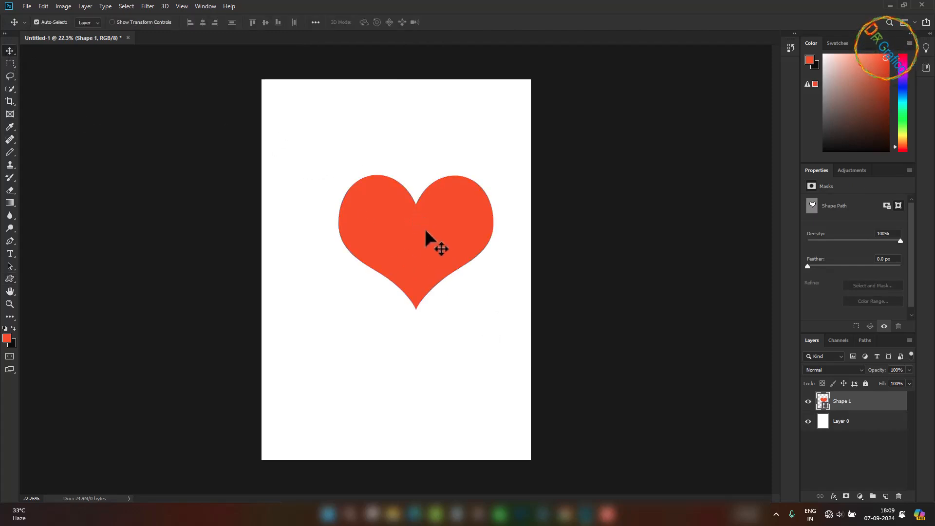
left_click_drag(425, 232, 407, 223)
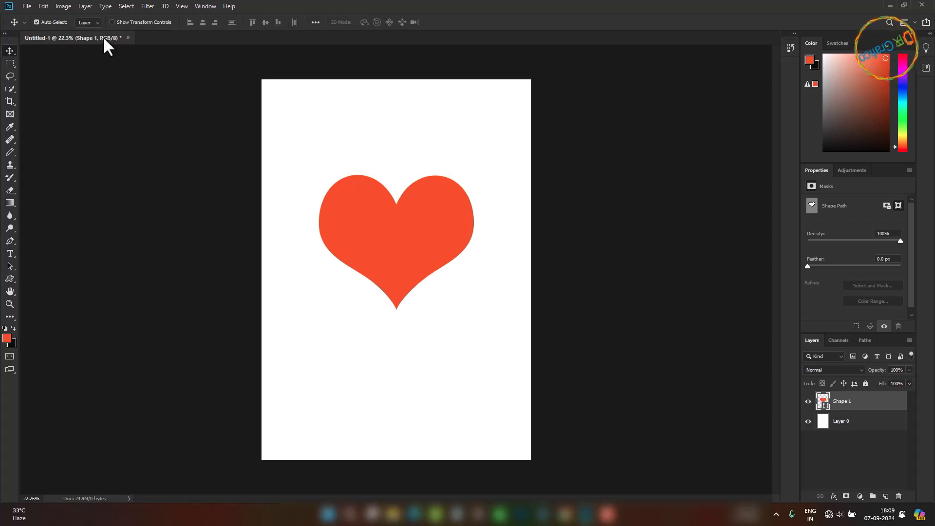
- Fill the heart with the red-green linear gradient preset and recolour its end stops bright red
left_click(9, 203)
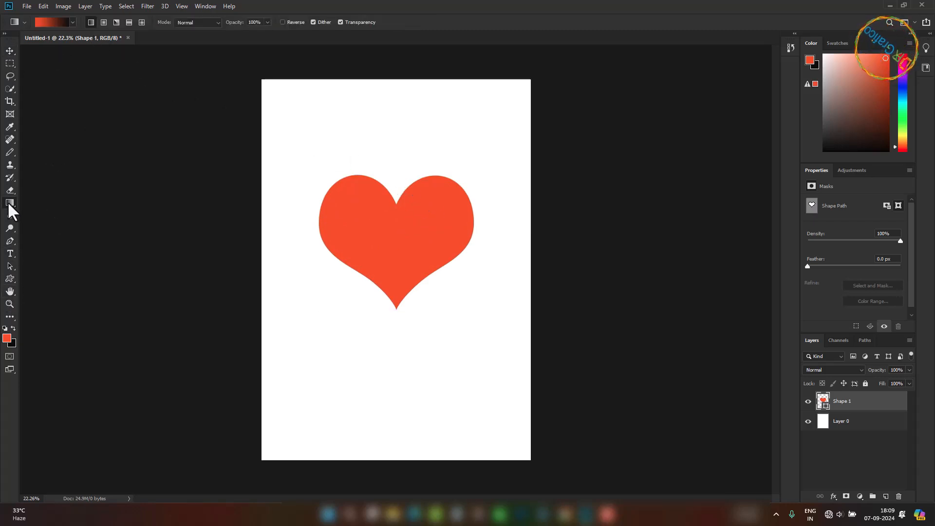
left_click(11, 279)
left_click(90, 23)
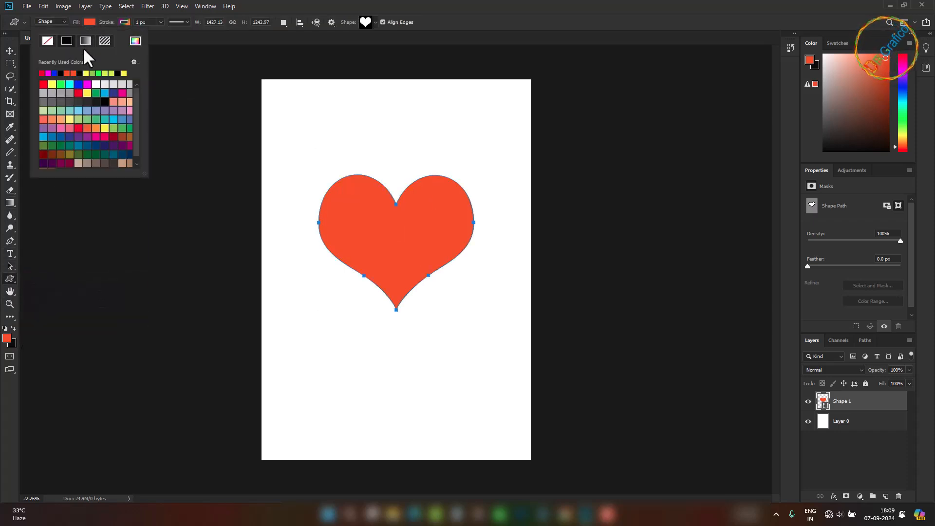
left_click(83, 42)
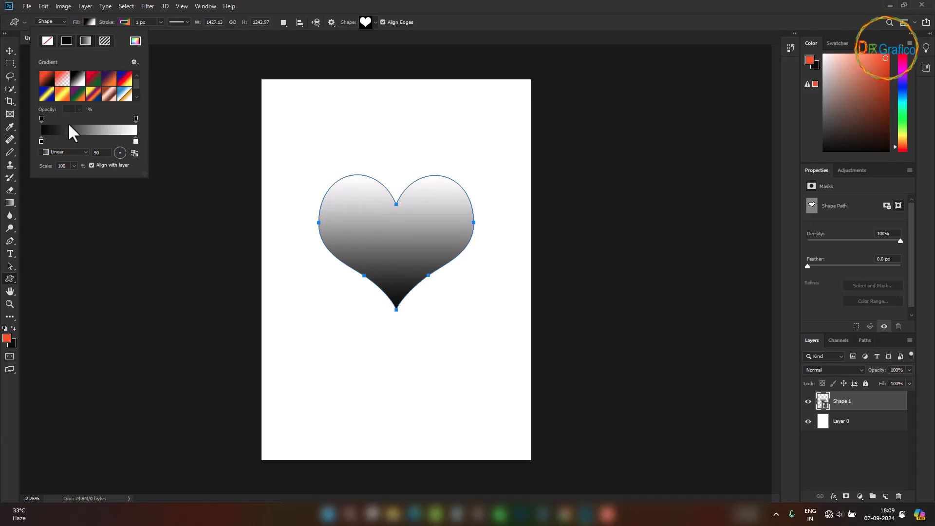
left_click(94, 79)
left_click(41, 141)
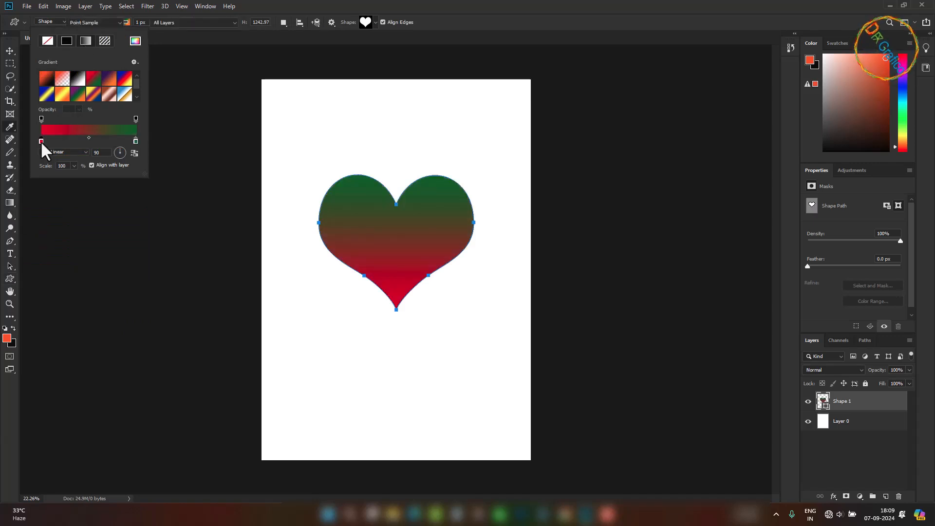
double_click(41, 141)
left_click(560, 110)
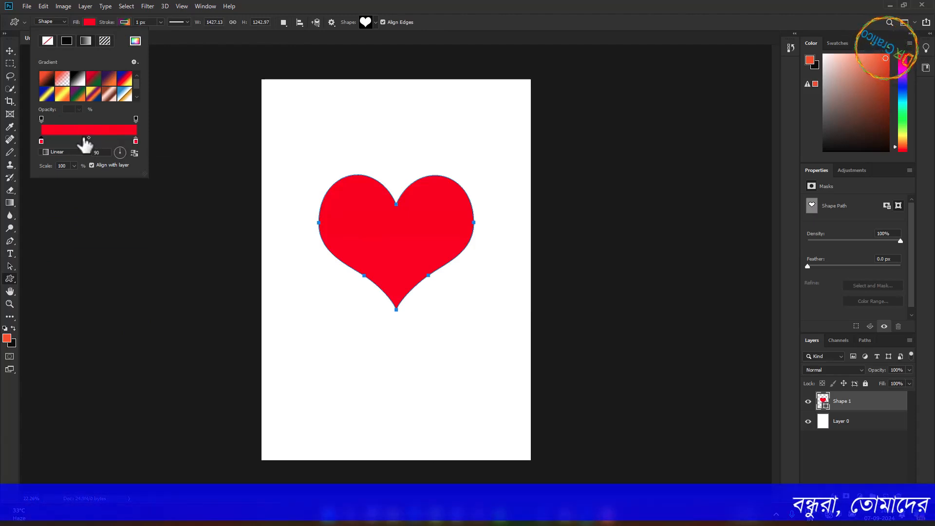
- Add a colour stop near the middle of the heart's gradient and recolour it magenta-pink
left_click(82, 142)
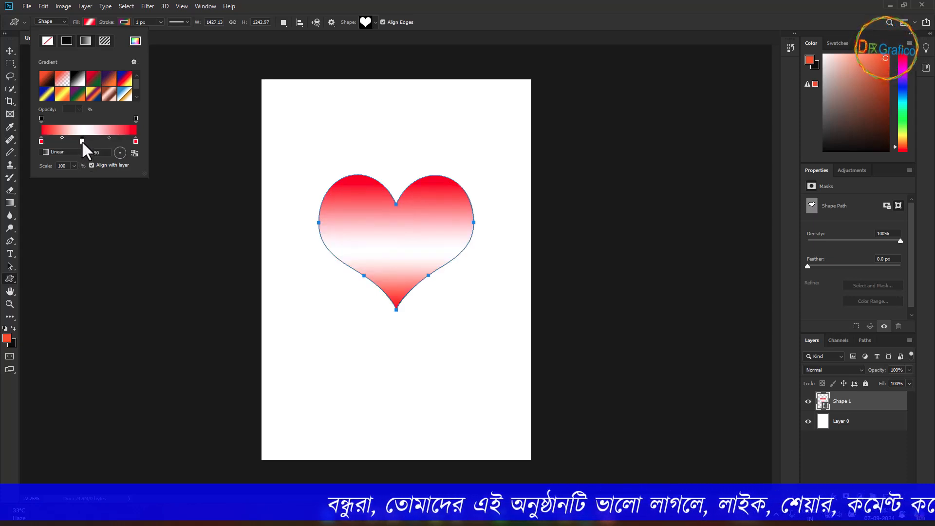
double_click(81, 141)
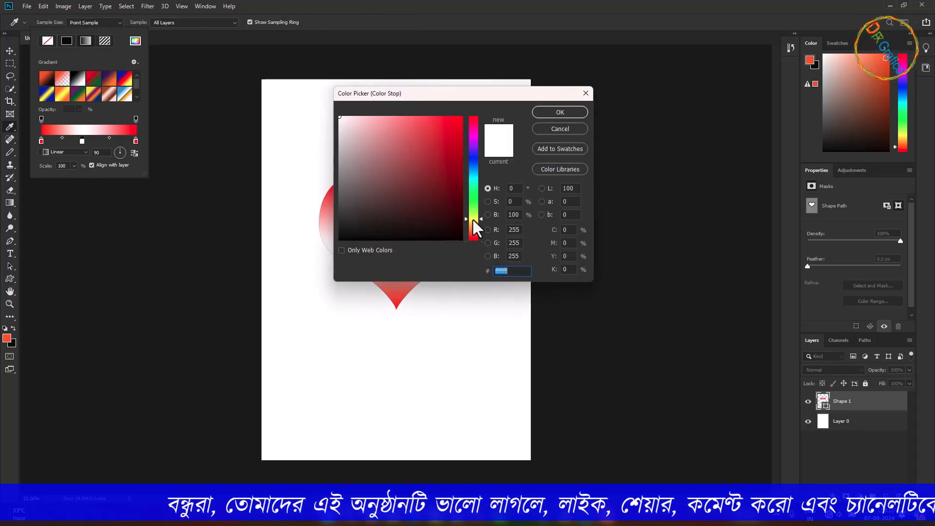
left_click(473, 218)
left_click(461, 131)
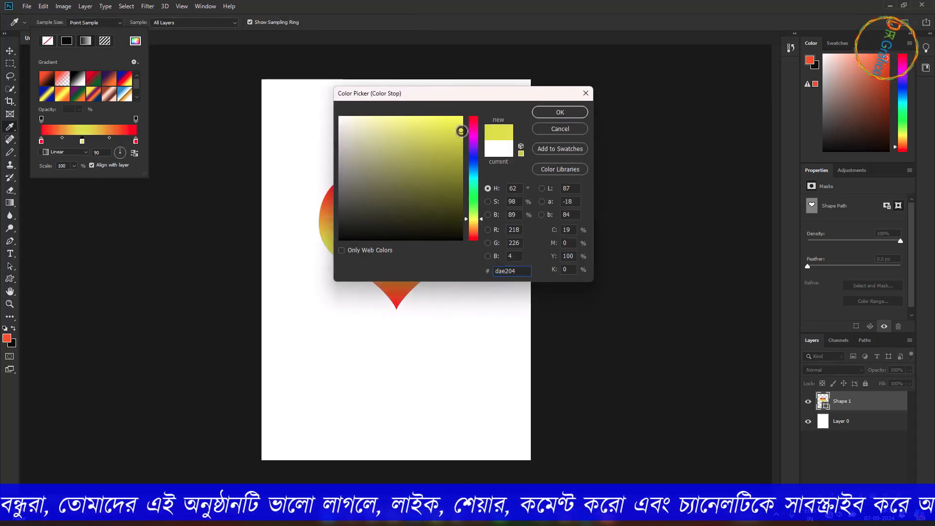
left_click(456, 150)
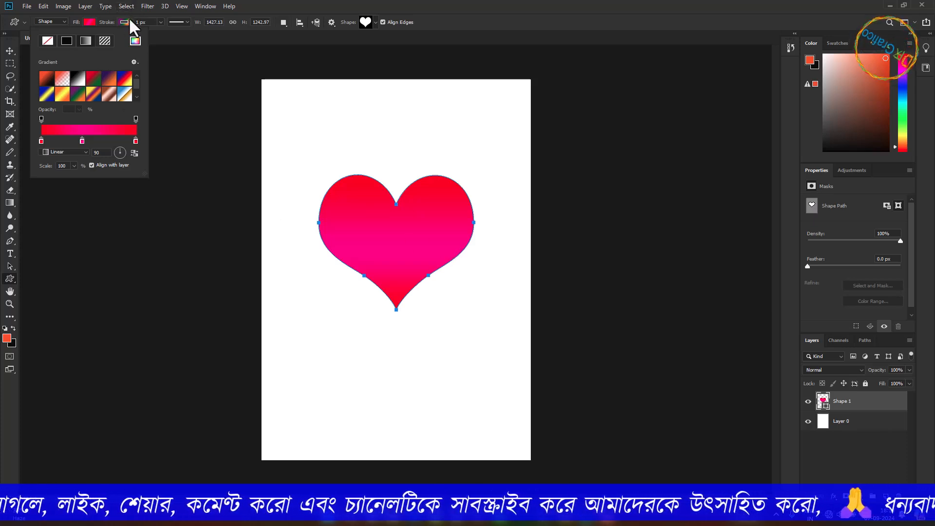
- Set the heart's stroke width to 31.97 px and its stroke to the blue-yellow-blue gradient
left_click(161, 22)
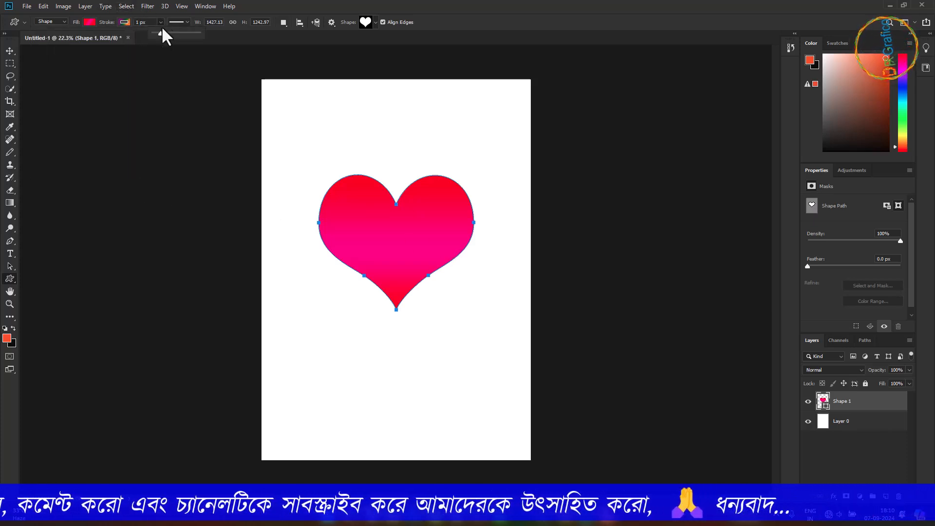
left_click_drag(160, 31, 165, 32)
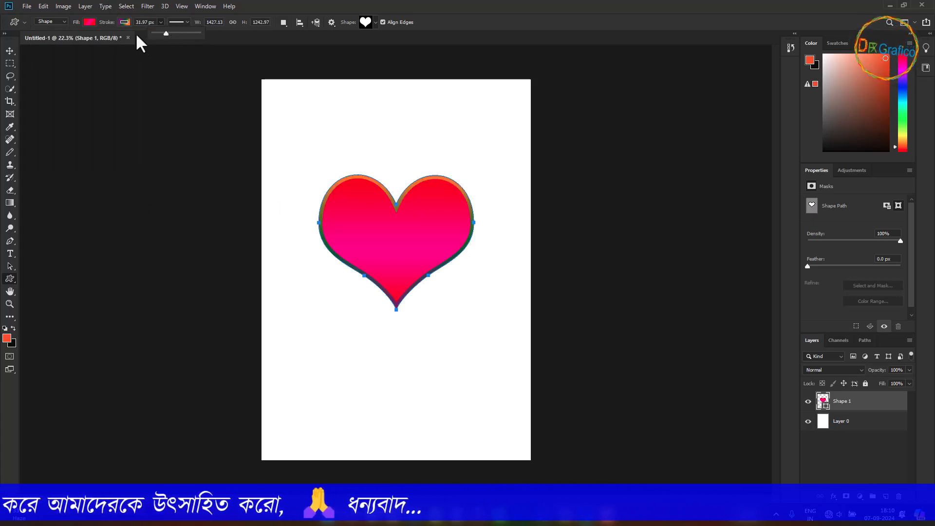
left_click(126, 22)
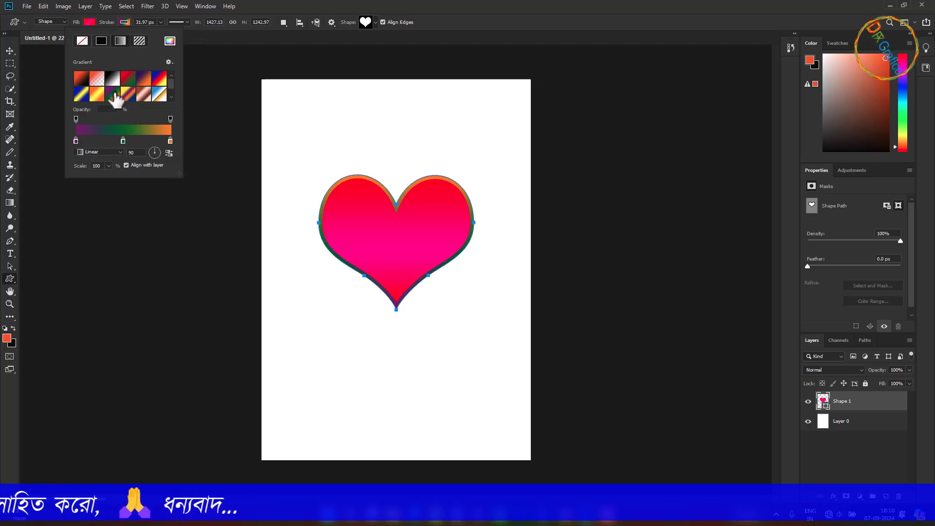
left_click(81, 94)
- Draw the custom frame shape with the stepped top around the heart, about 1861 by 1906 px
right_click(10, 279)
left_click(66, 326)
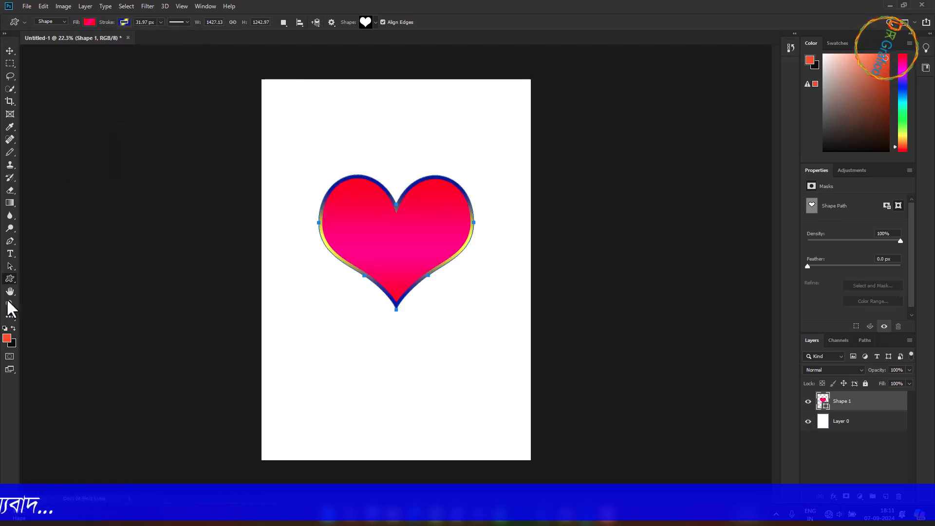
left_click(375, 22)
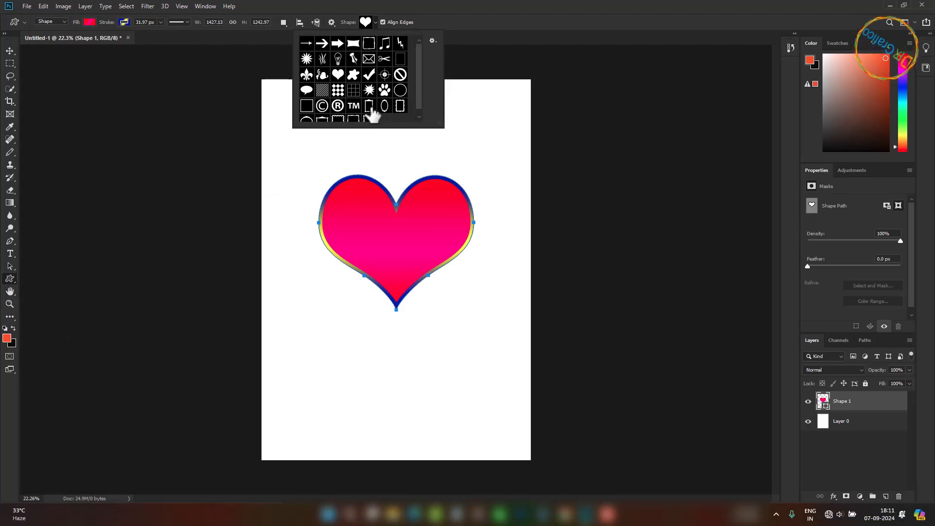
left_click_drag(299, 138, 500, 341)
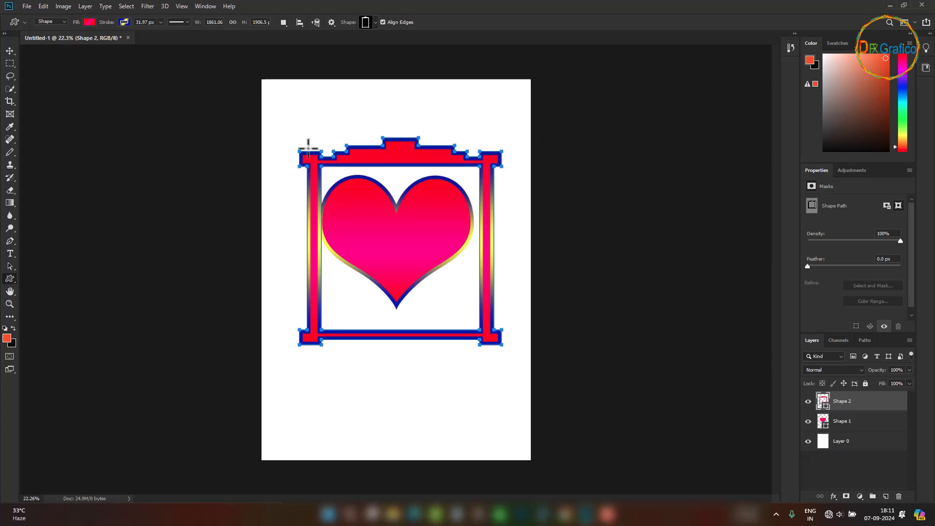
- Scale the frame to 109.61% width and 119.43% height with Free Transform and centre it horizontally around the heart
left_click(9, 267)
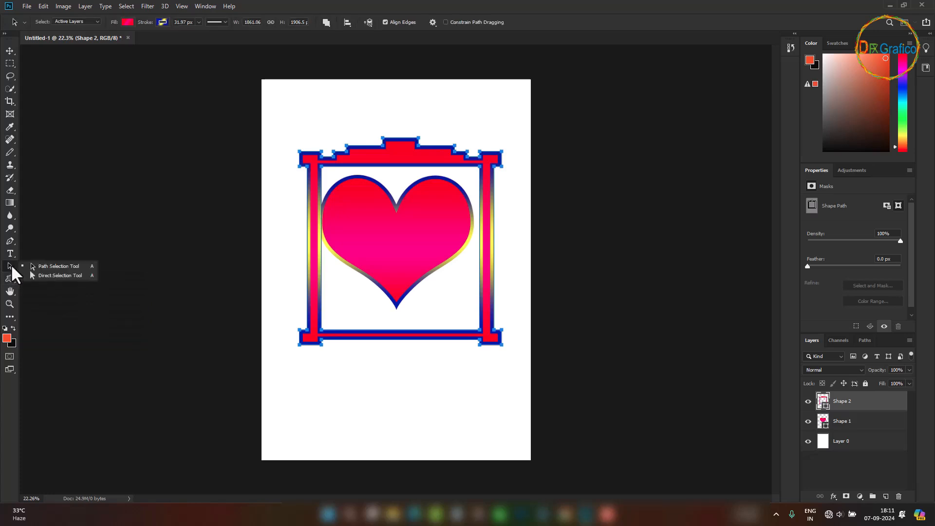
left_click(51, 276)
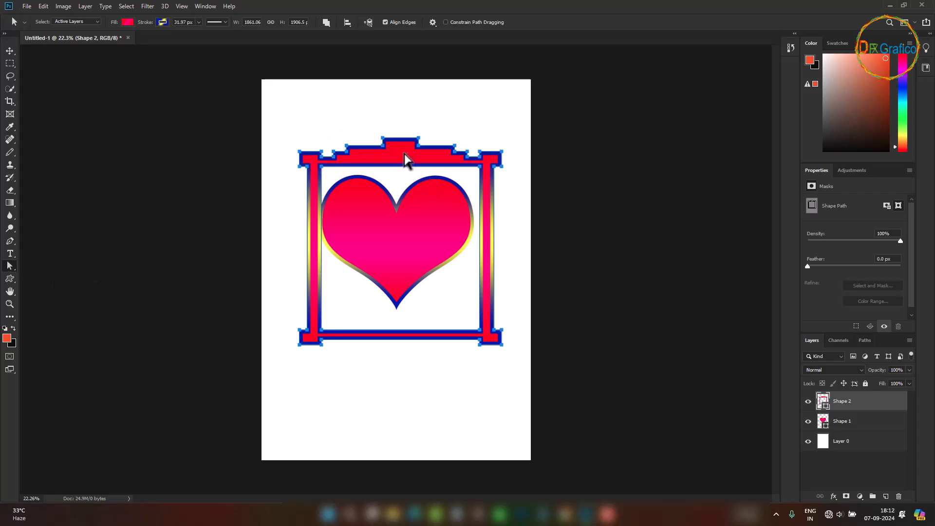
key("v")
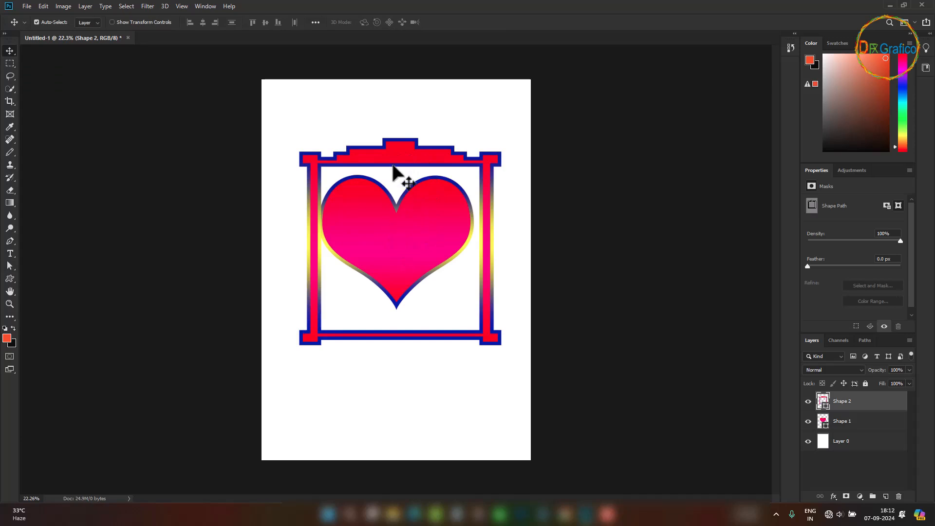
key("ctrl+t")
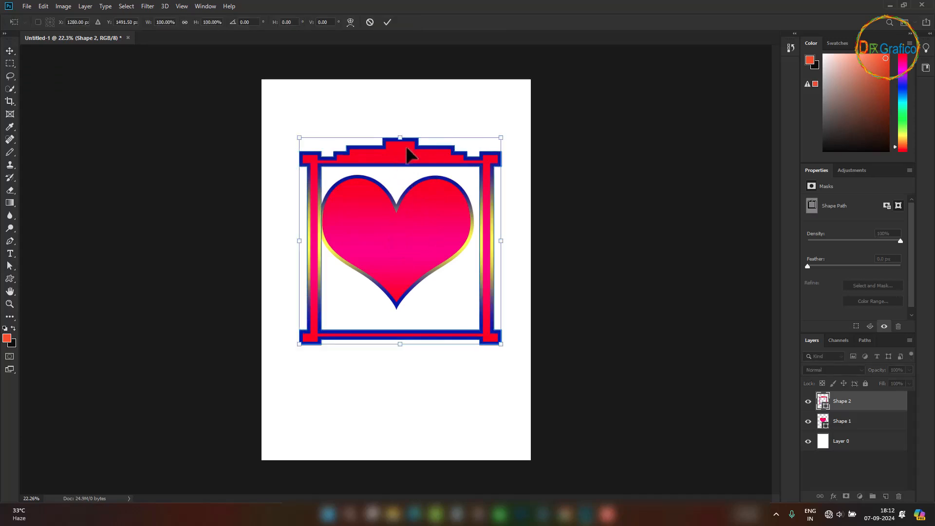
left_click_drag(400, 135, 401, 116)
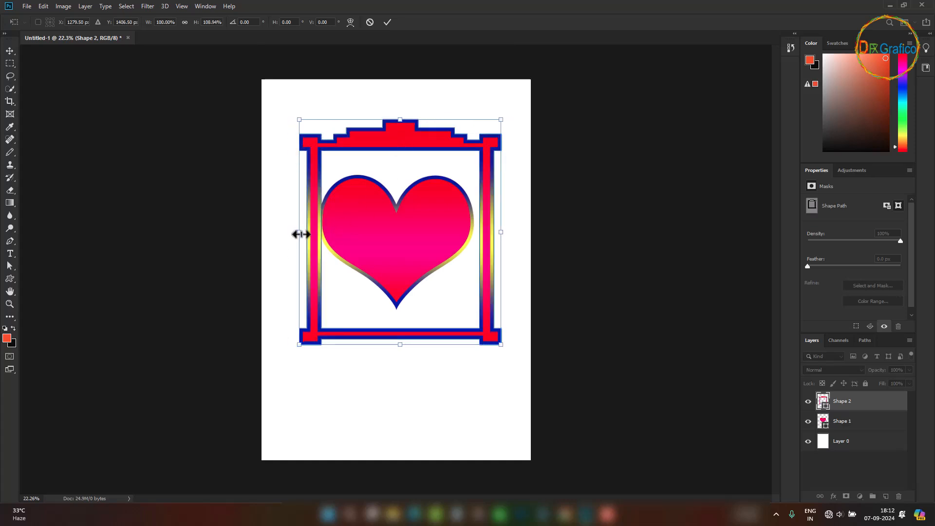
left_click_drag(298, 232, 289, 232)
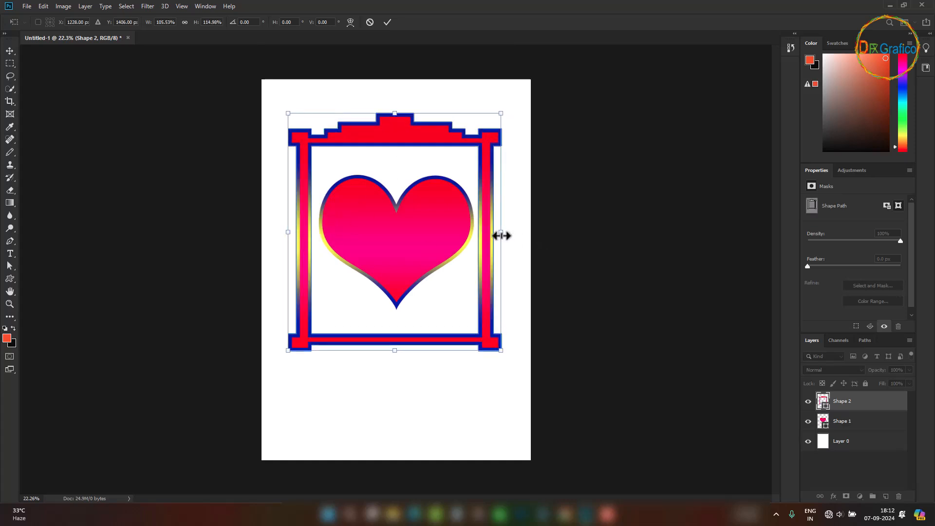
left_click_drag(500, 232, 510, 232)
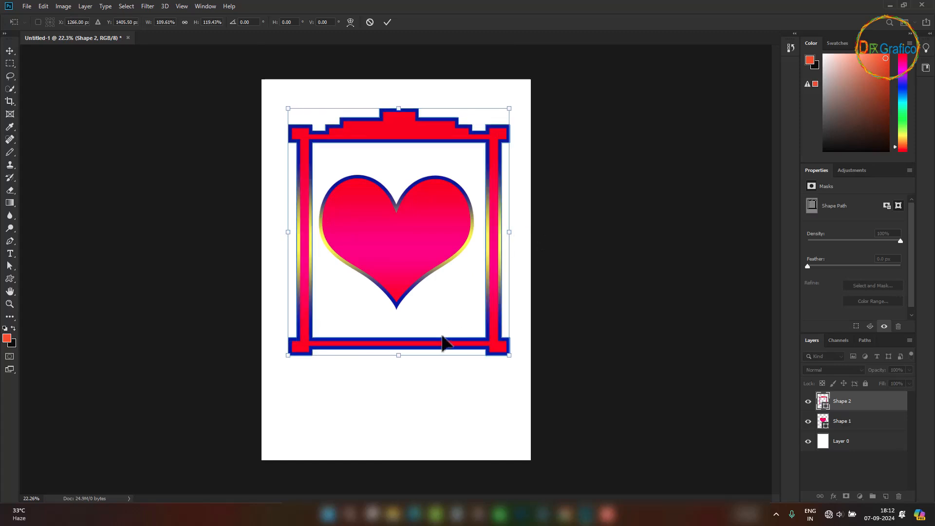
left_click_drag(401, 129, 401, 124)
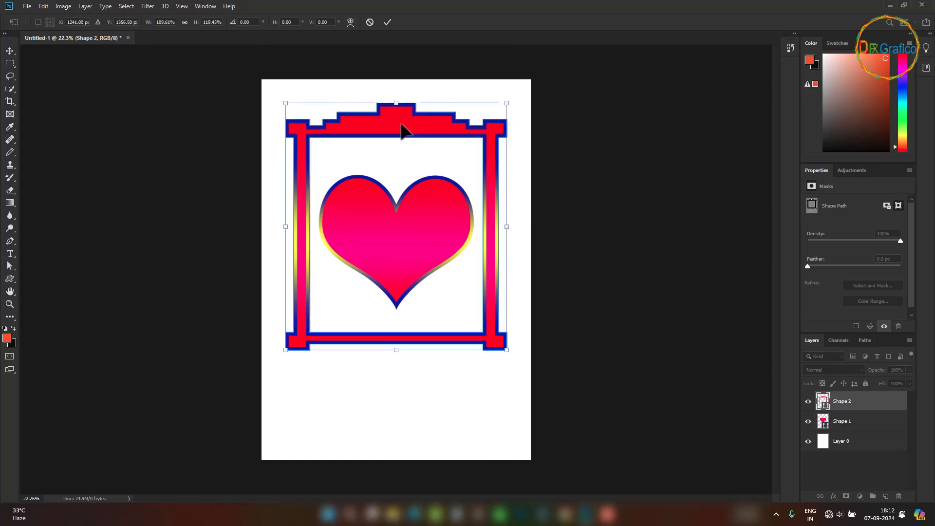
key("Return")
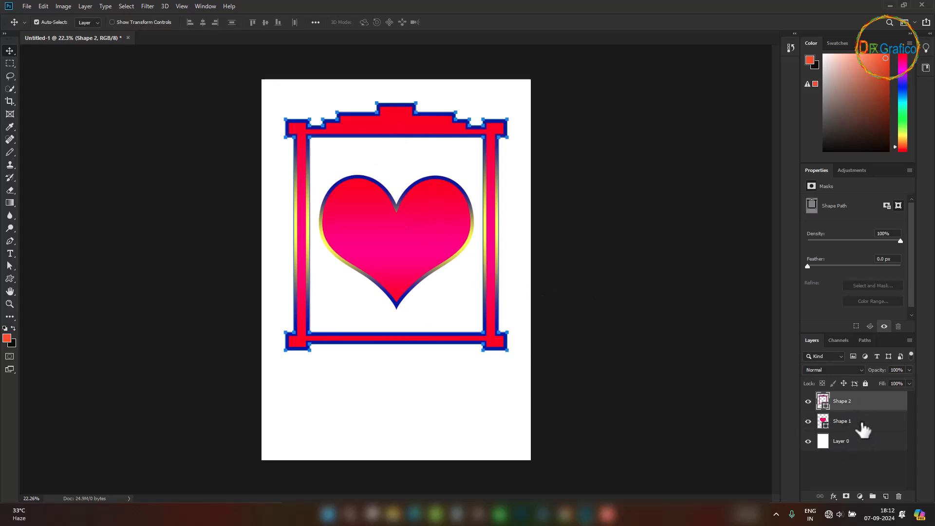
- Fill Layer 0 with the black background colour and move the heart and frame down towards the page's middle
left_click(877, 442)
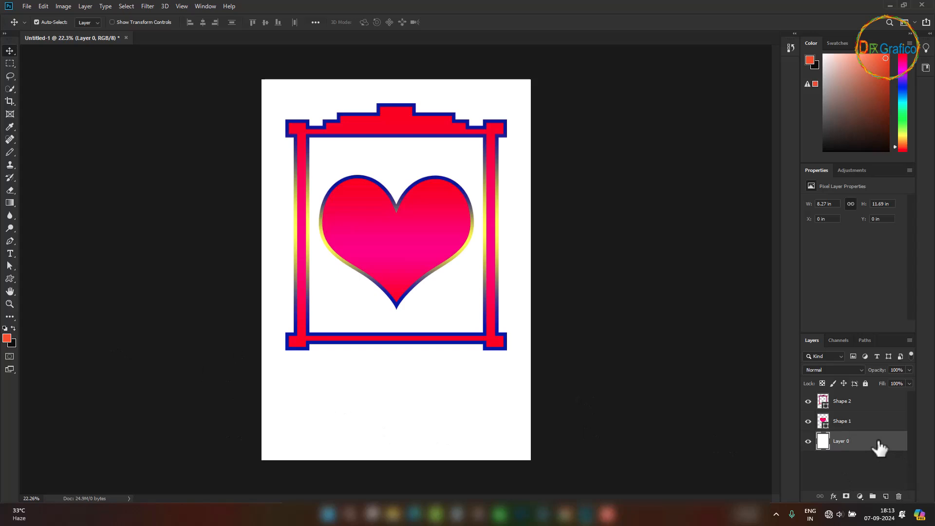
key("ctrl+BackSpace")
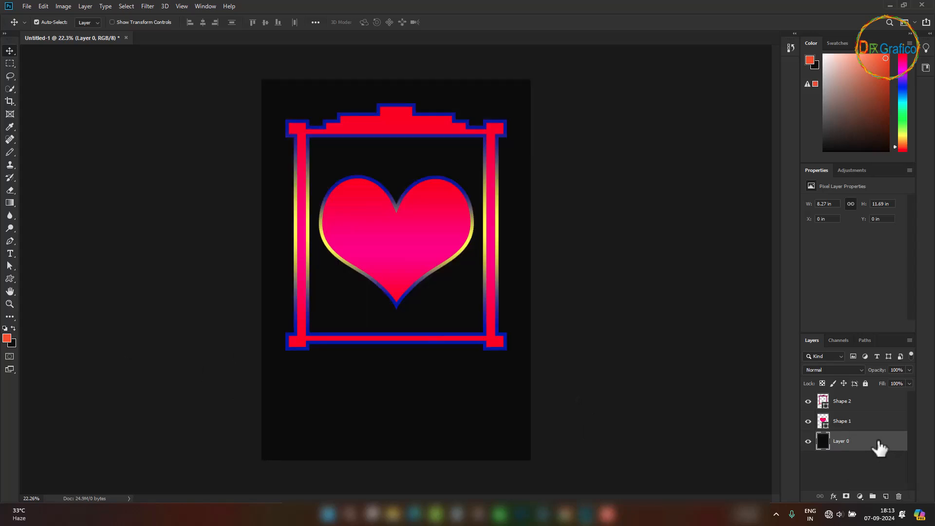
left_click_drag(409, 243, 409, 286)
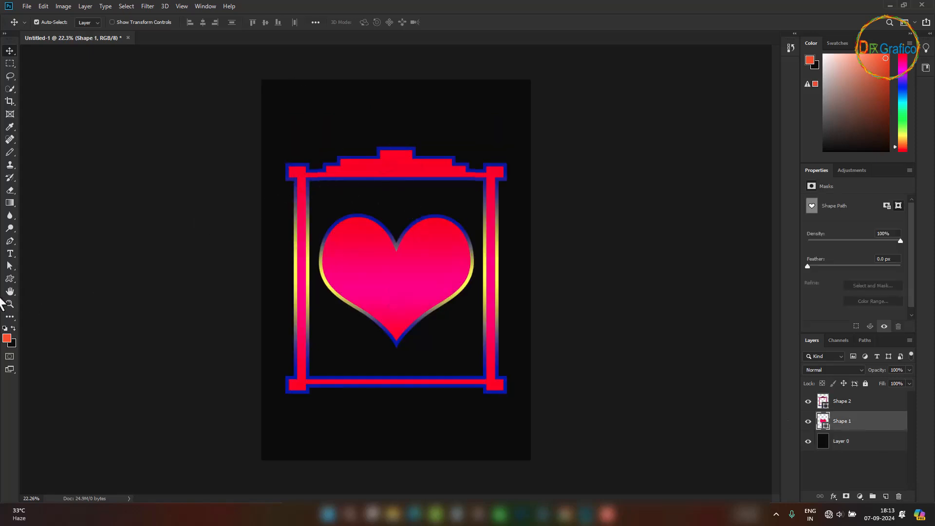
- Reshape the frame's top centre block into a pointed peak by moving its upper corner points with the Direct Selection tool
left_click(444, 159)
key("a")
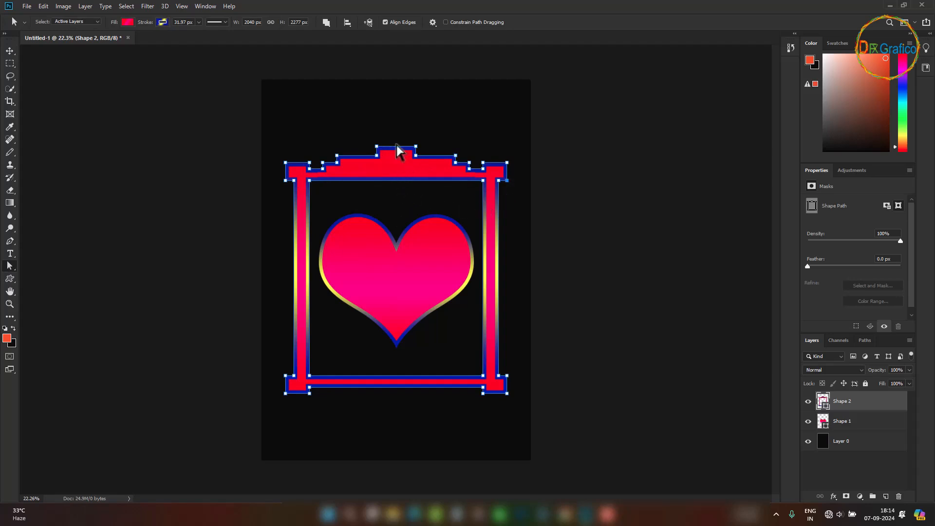
right_click(9, 265)
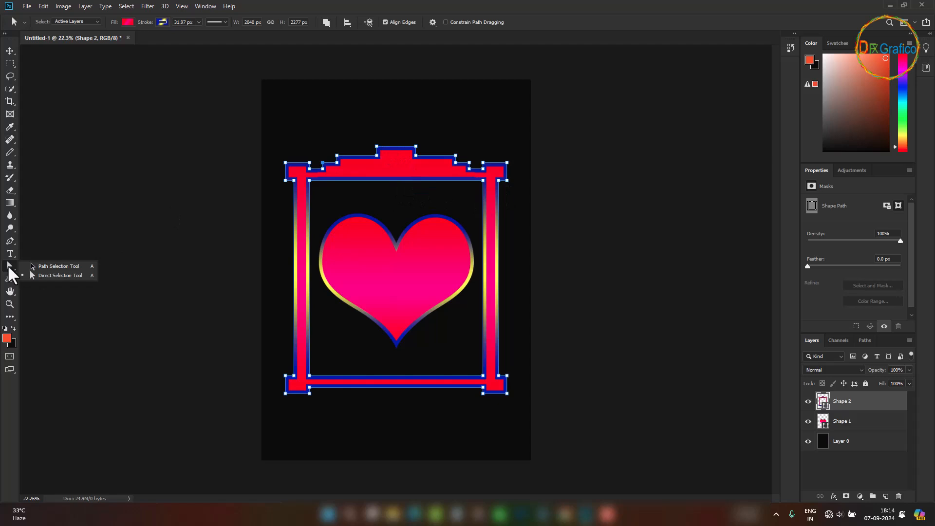
left_click(54, 272)
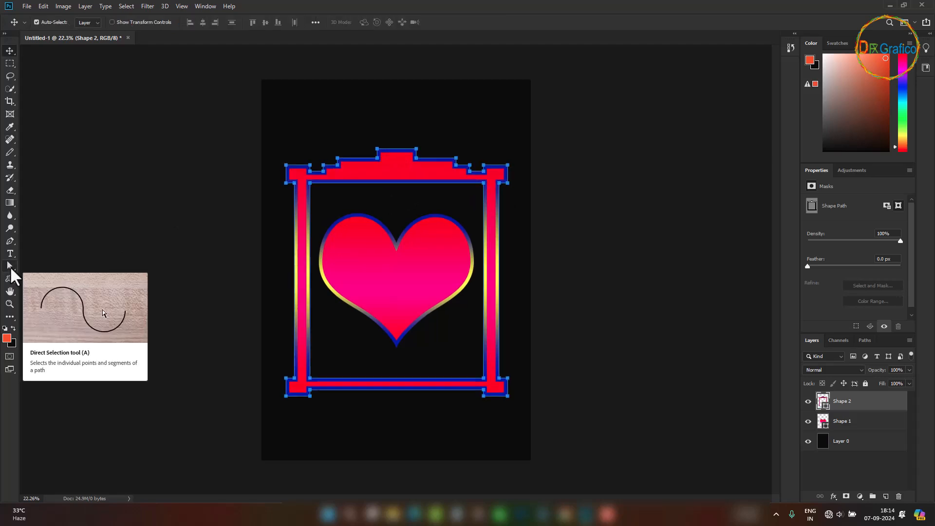
right_click(10, 265)
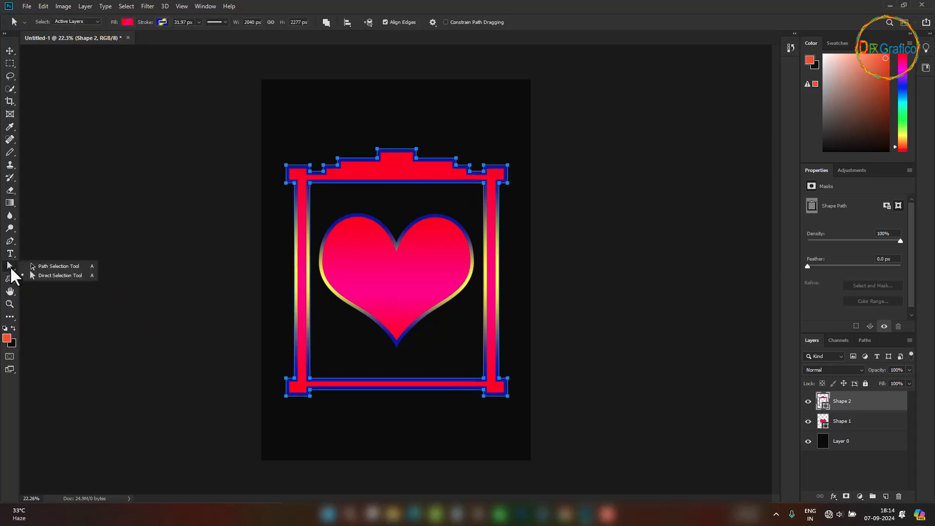
left_click(40, 273)
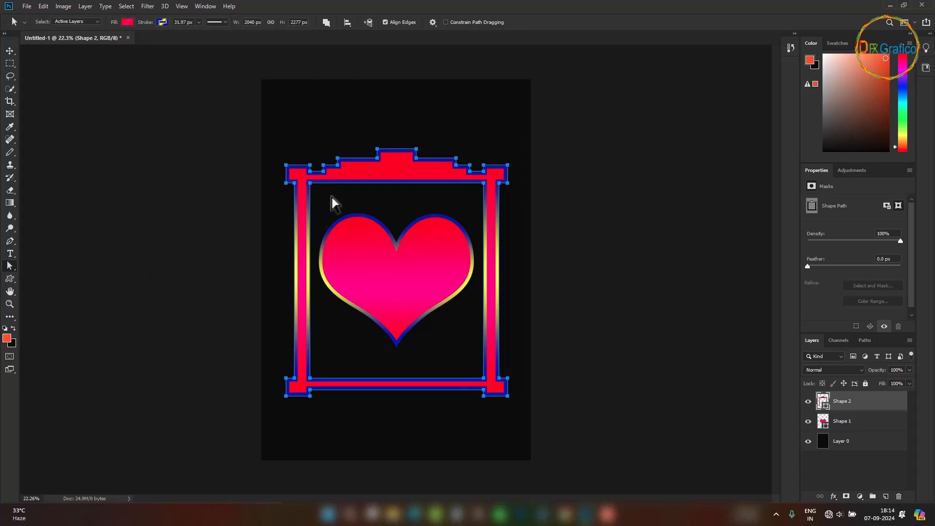
left_click(378, 148)
left_click_drag(380, 147, 397, 118)
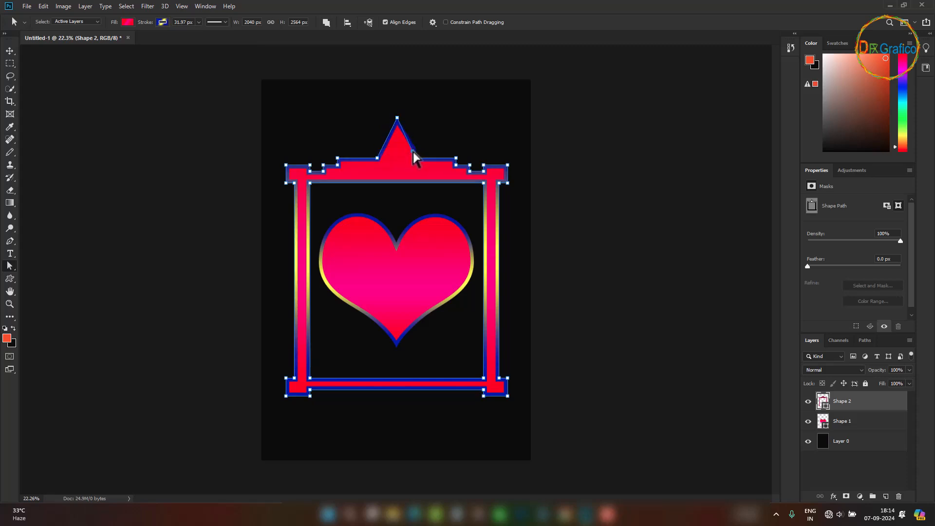
left_click(412, 152)
left_click(417, 158, "shift")
right_click(10, 266)
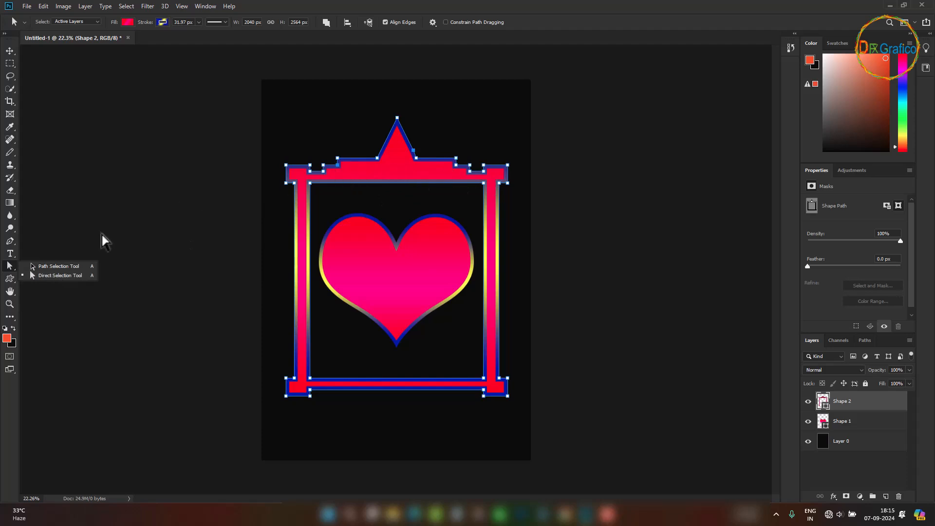
key("v")
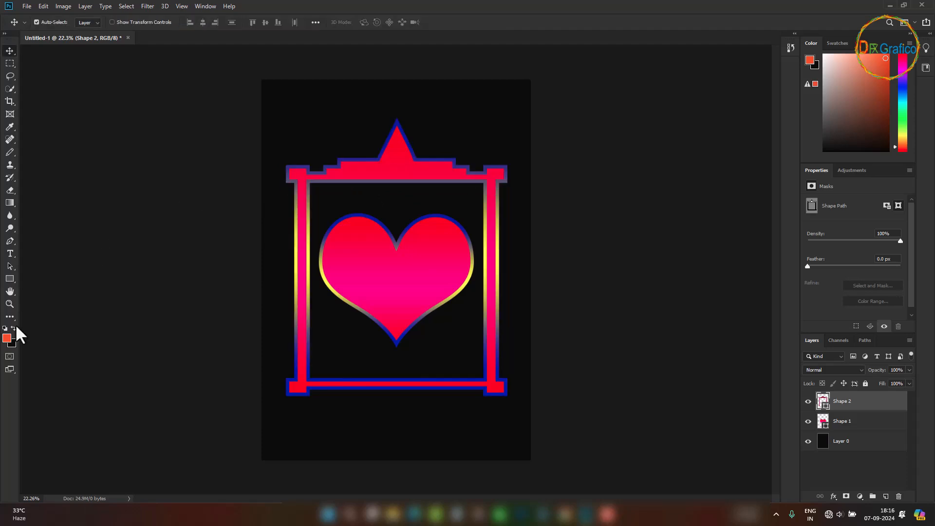